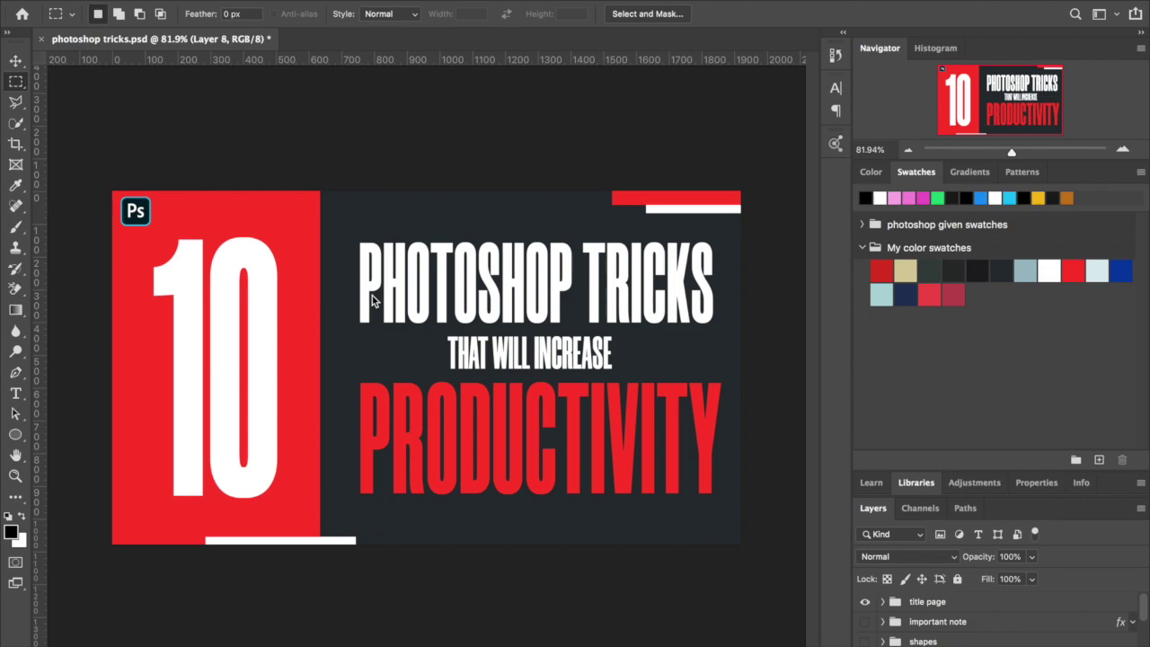
Step: Hide the title page group, show the important note group for viewing, and hide it again
{"action": "left_click", "coordinate": [864, 601]}
{"action": "left_click", "coordinate": [865, 622]}
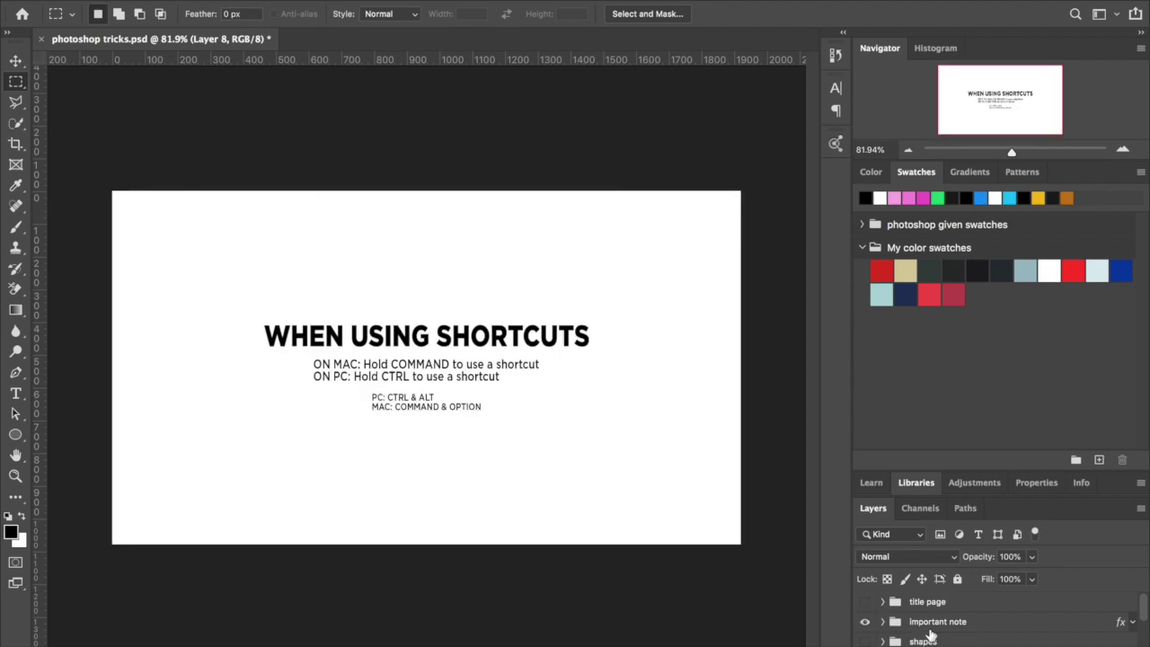
{"action": "left_click", "coordinate": [929, 632]}
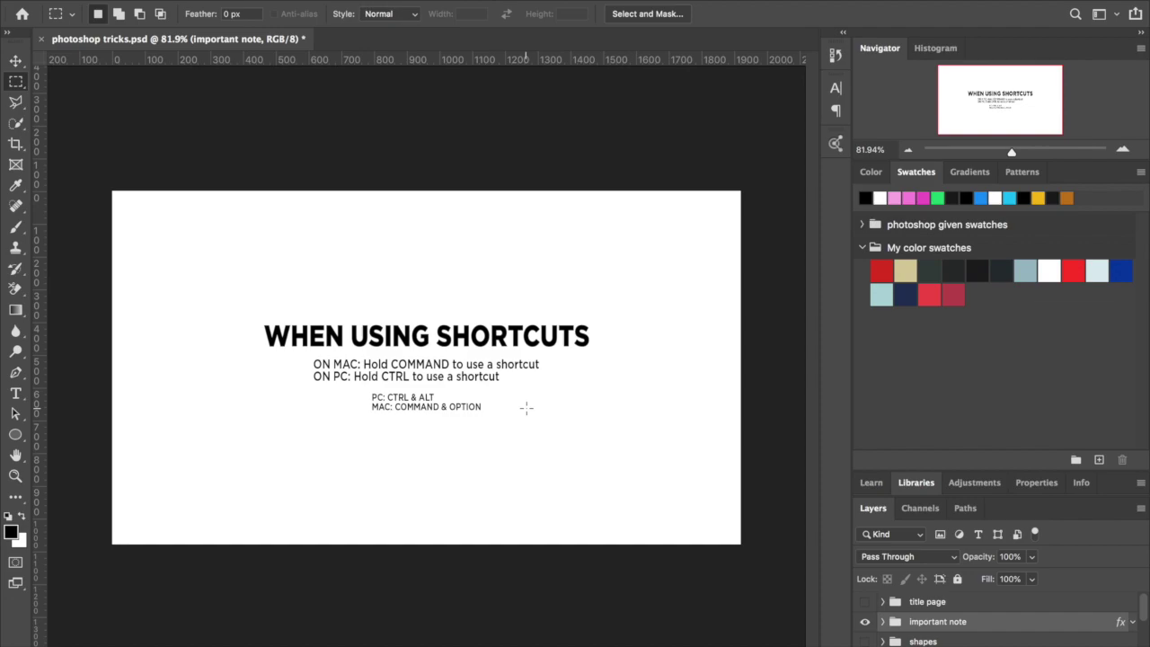
{"action": "left_click", "coordinate": [865, 622]}
{"action": "scroll", "coordinate": [868, 620], "scroll_direction": "down", "scroll_amount": 3}
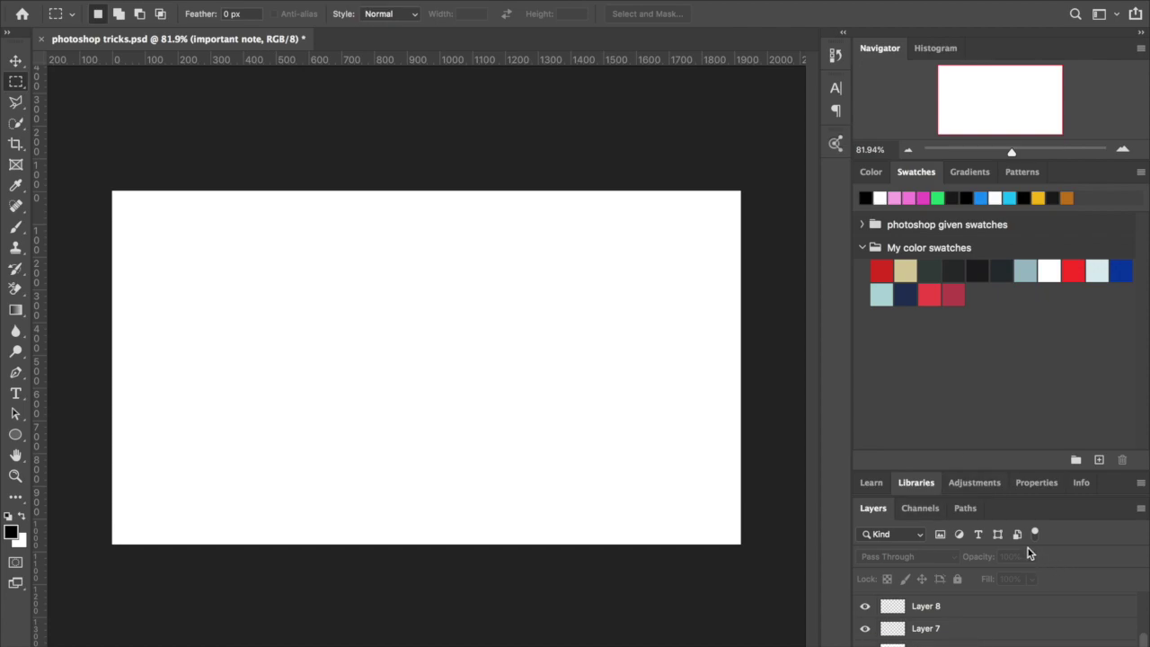
Step: Switch to the Coolors palette generator in the browser and generate a series of random color palettes
{"action": "mouse_move", "coordinate": [134, 642]}
{"action": "left_click", "coordinate": [179, 642]}
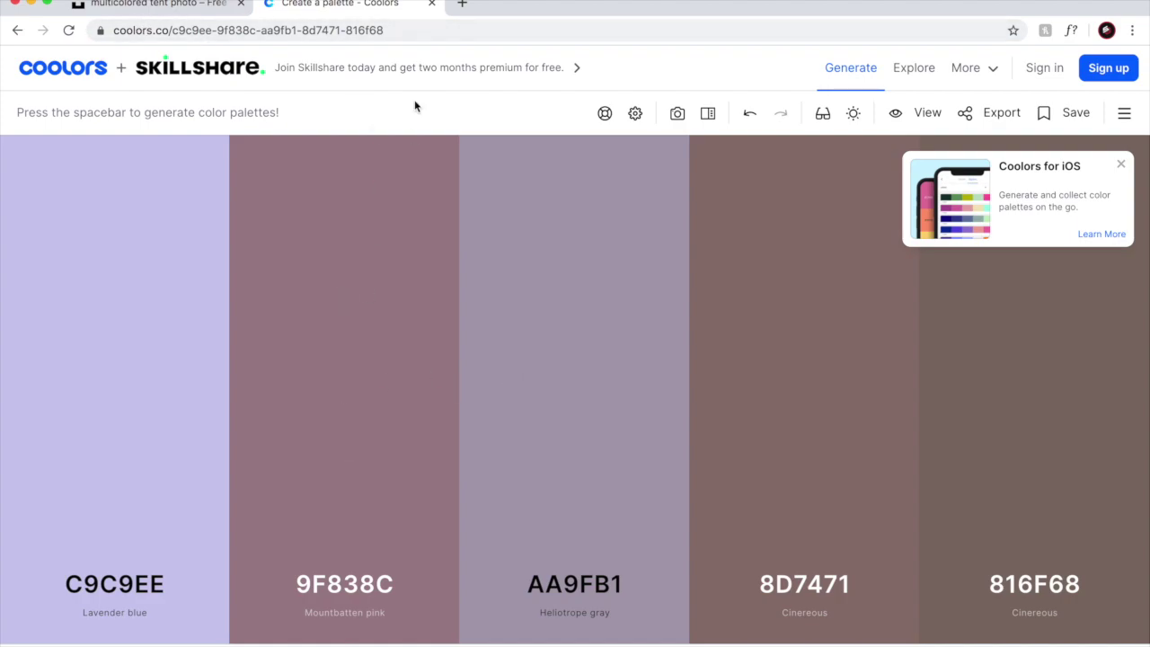
{"action": "key", "text": "space"}
{"action": "key", "text": "space"}
{"action": "key", "text": "space"}
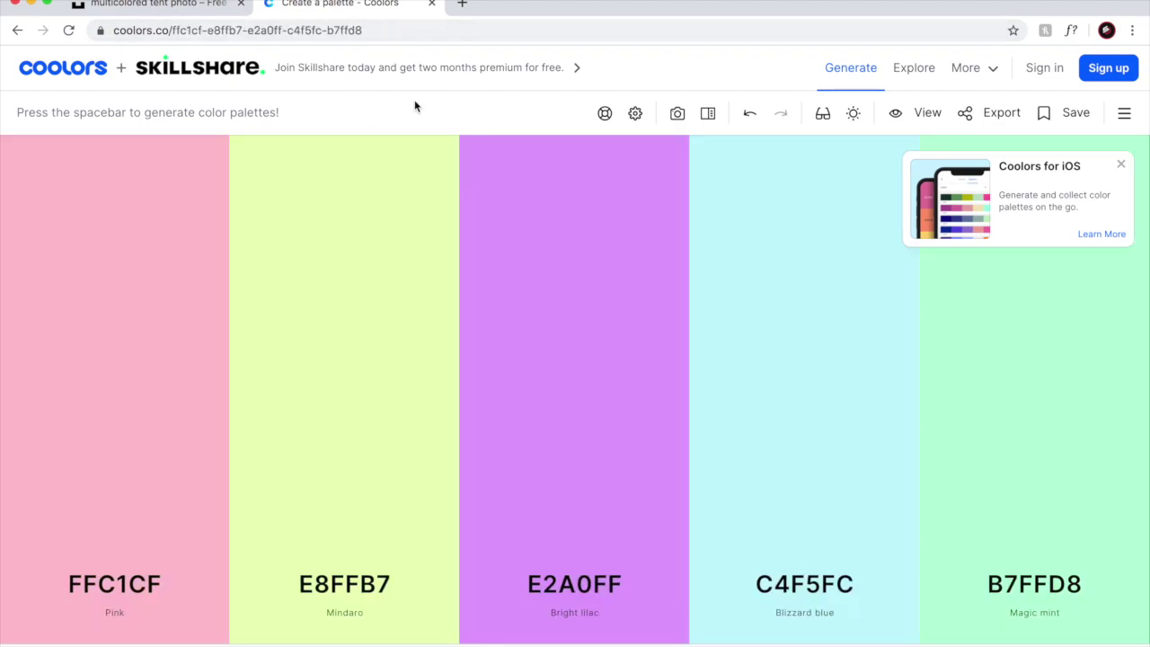
{"action": "key", "text": "space"}
{"action": "key", "text": "space"}
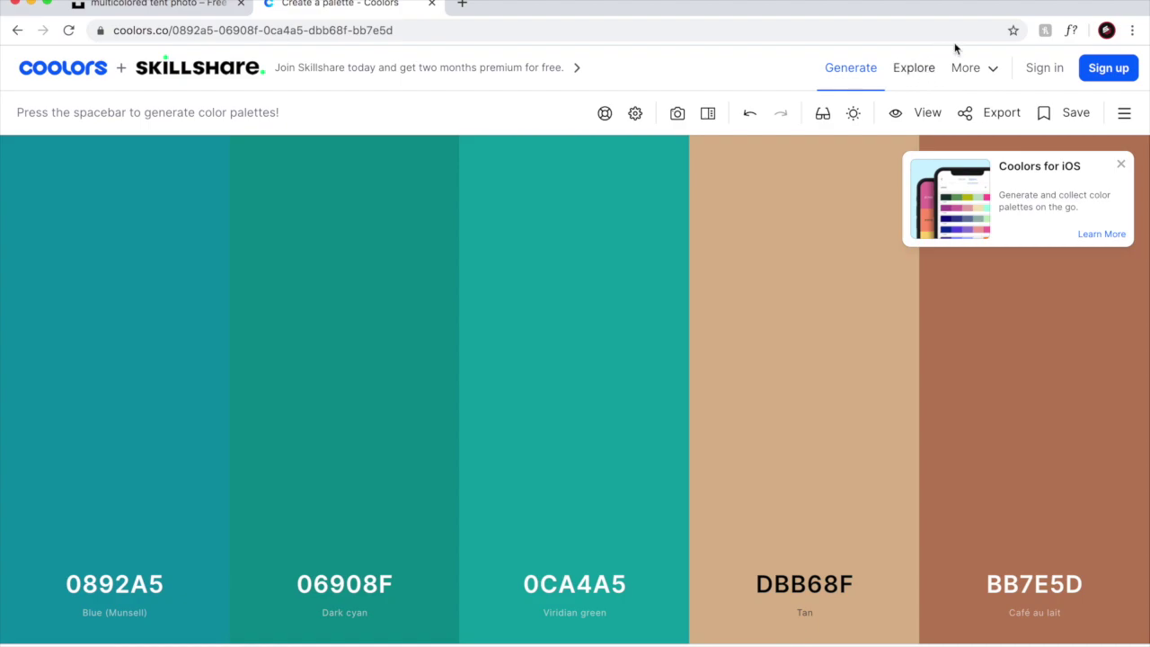
{"action": "key", "text": "space"}
{"action": "key", "text": "space"}
{"action": "key", "text": "space"}
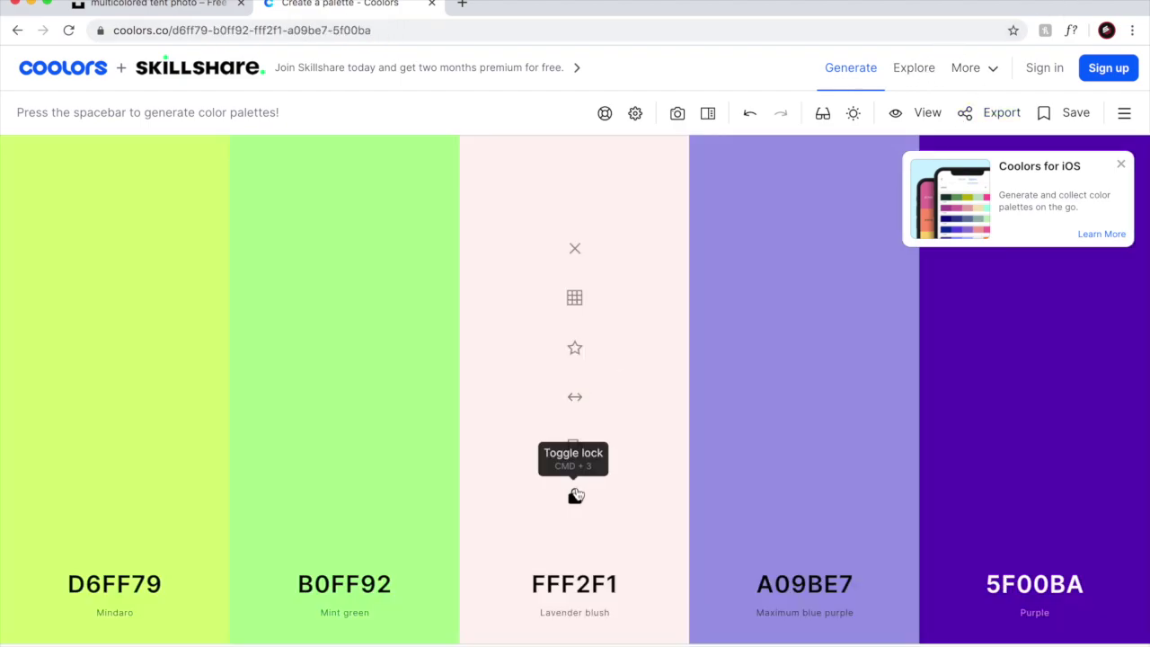
Step: Lock the FFF2F1 and 3D2645 colors one after the other, regenerating the unlocked colors of the palette after each lock
{"action": "left_click", "coordinate": [575, 496]}
{"action": "key", "text": "space"}
{"action": "key", "text": "space"}
{"action": "left_click", "coordinate": [348, 490]}
{"action": "key", "text": "space"}
{"action": "key", "text": "space"}
{"action": "key", "text": "space"}
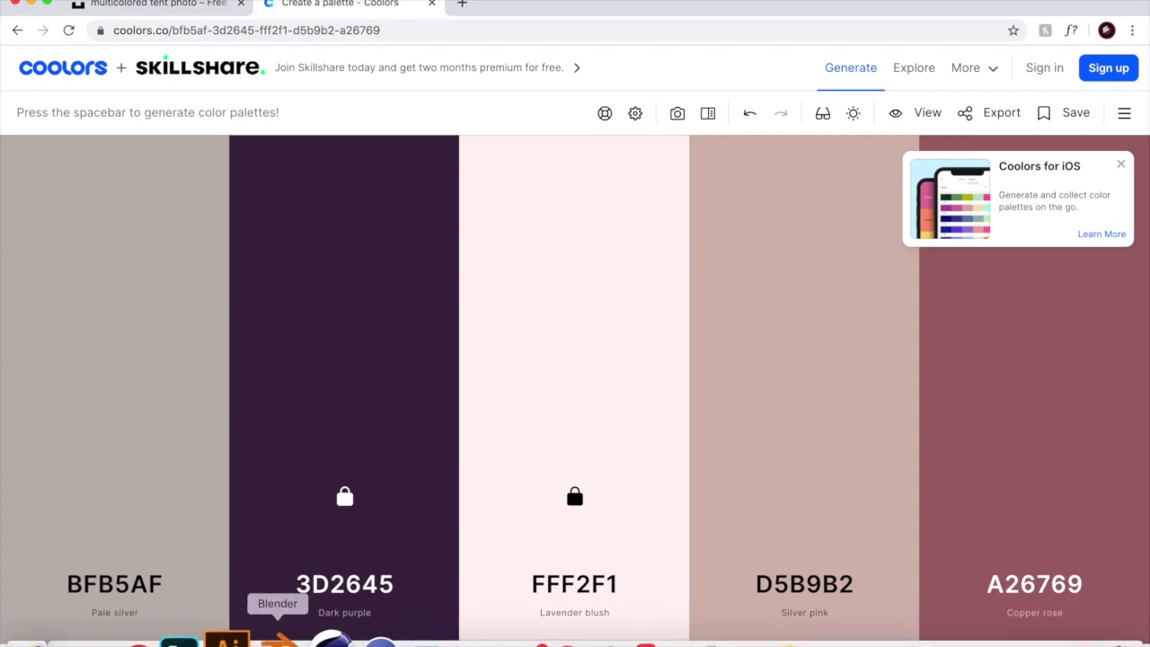
Step: Switch back to Photoshop, collapse the My color swatches group, and open the Adobe Color Themes extension
{"action": "left_click", "coordinate": [209, 640]}
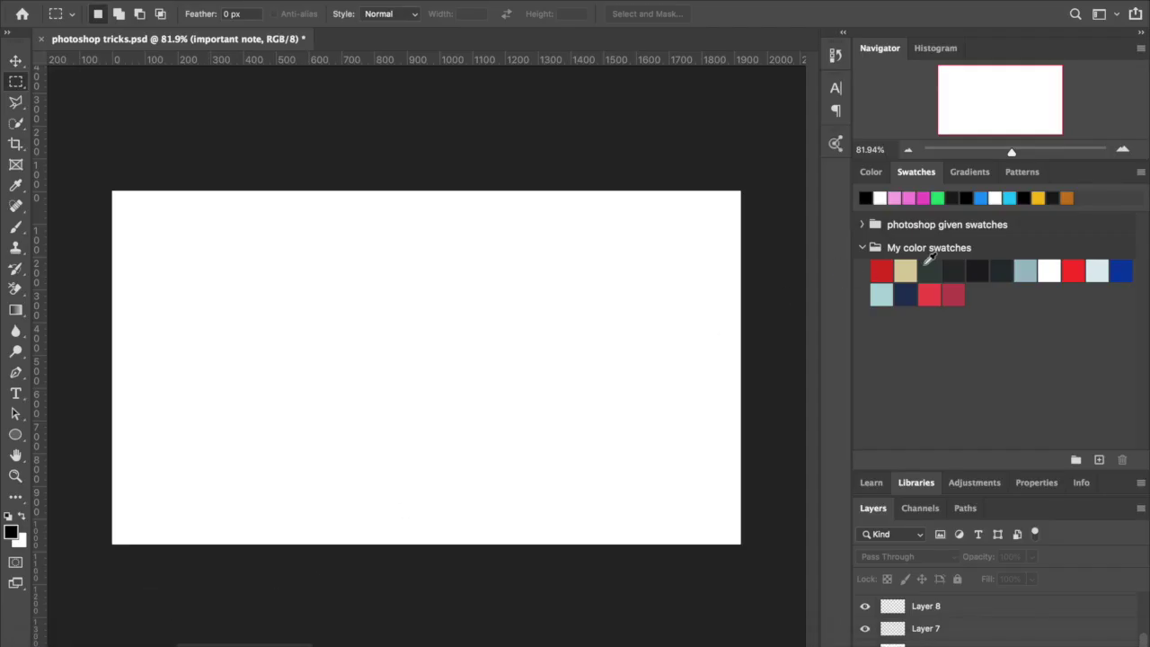
{"action": "left_click", "coordinate": [862, 248]}
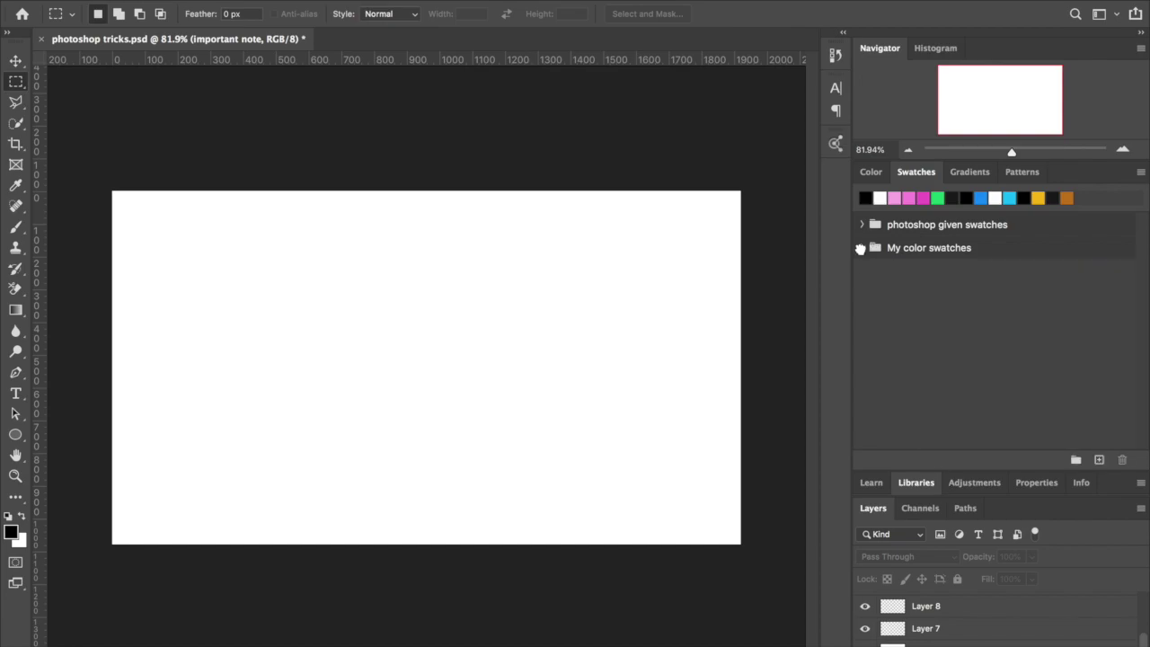
{"action": "left_click", "coordinate": [431, 0]}
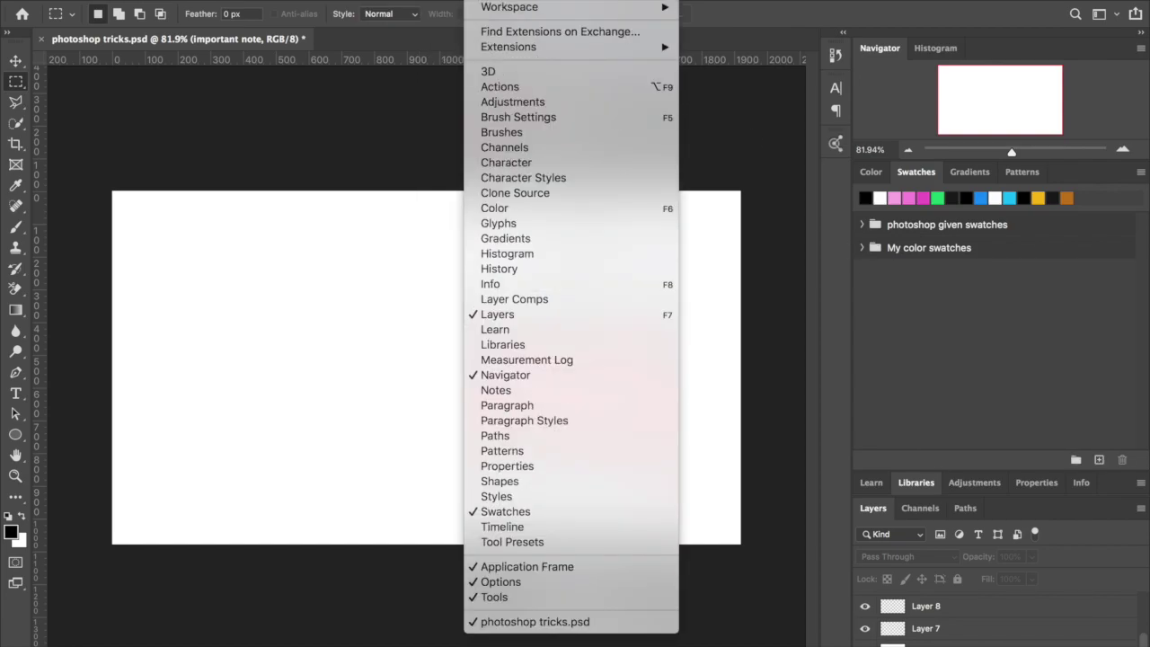
{"action": "mouse_move", "coordinate": [526, 52]}
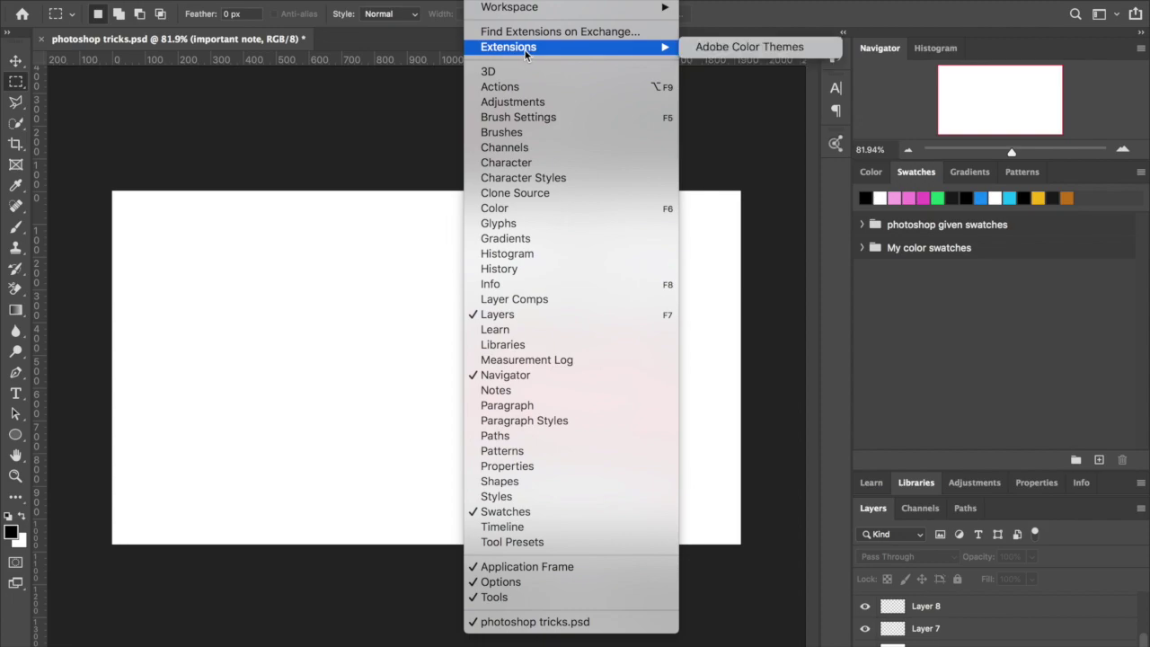
{"action": "left_click", "coordinate": [778, 51]}
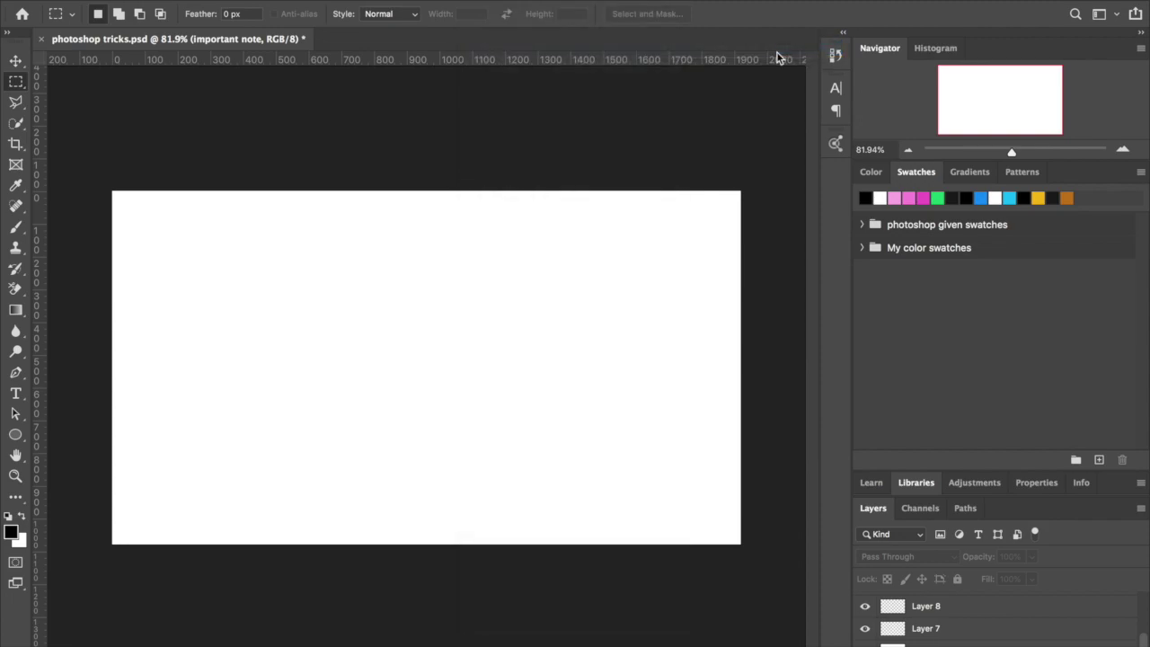
Step: Browse the most popular color themes, add the Cherry Bomb theme to the swatches, and collapse the themes panel
{"action": "scroll", "coordinate": [735, 305], "scroll_direction": "down", "scroll_amount": 15}
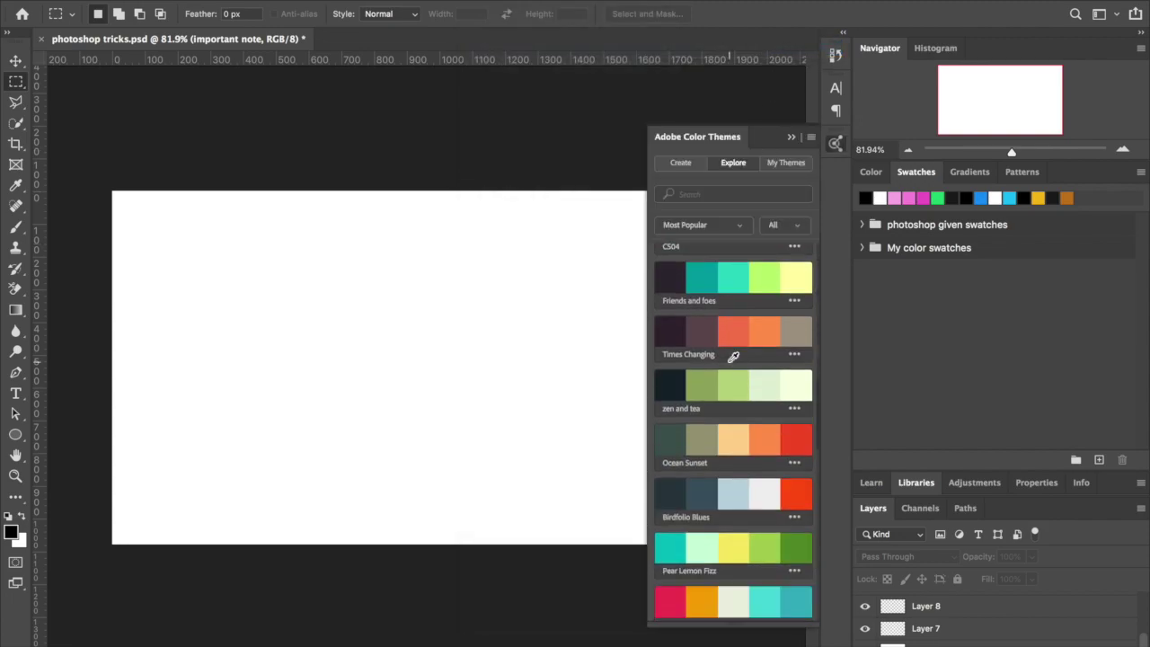
{"action": "scroll", "coordinate": [730, 364], "scroll_direction": "down", "scroll_amount": 10}
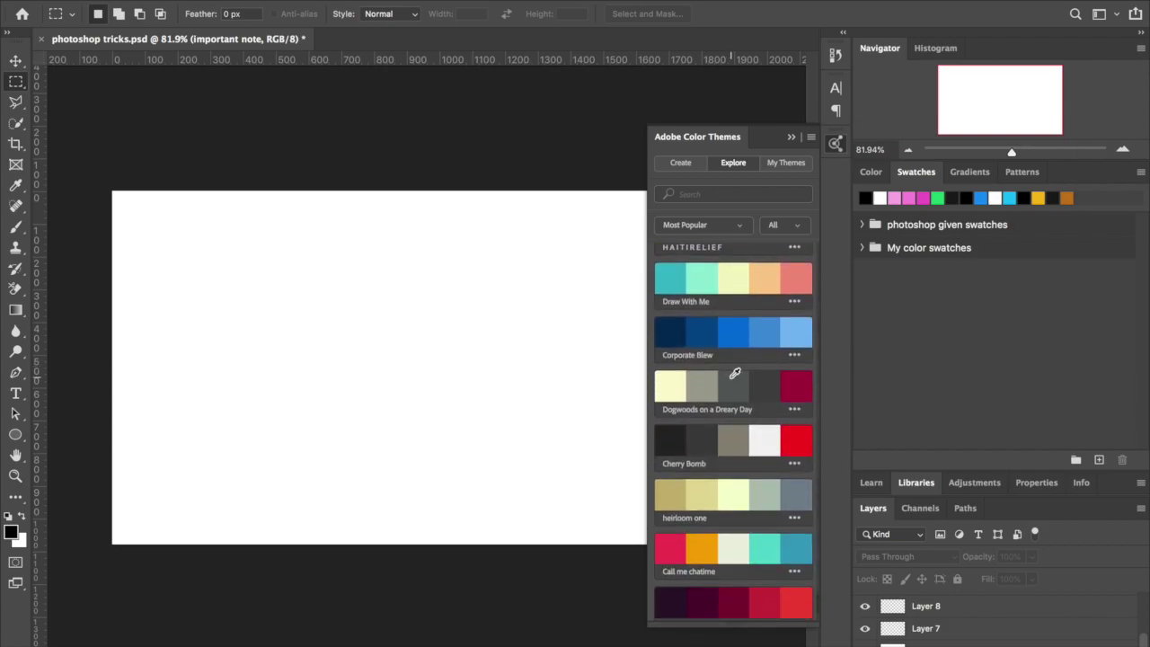
{"action": "left_click", "coordinate": [793, 463]}
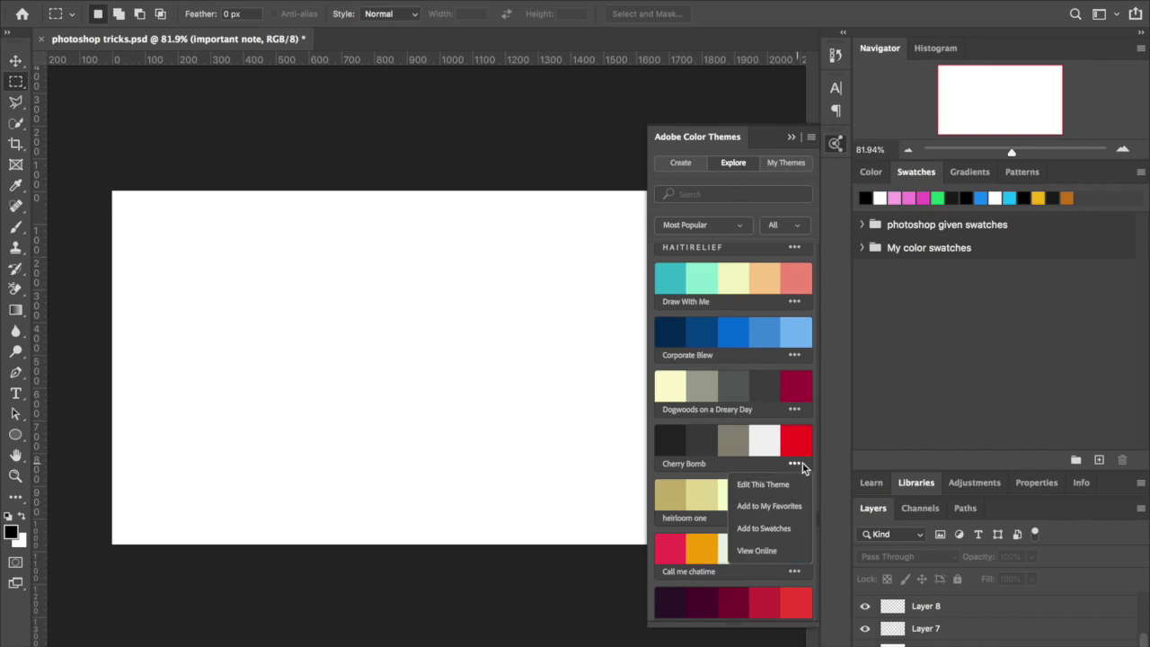
{"action": "left_click", "coordinate": [778, 530]}
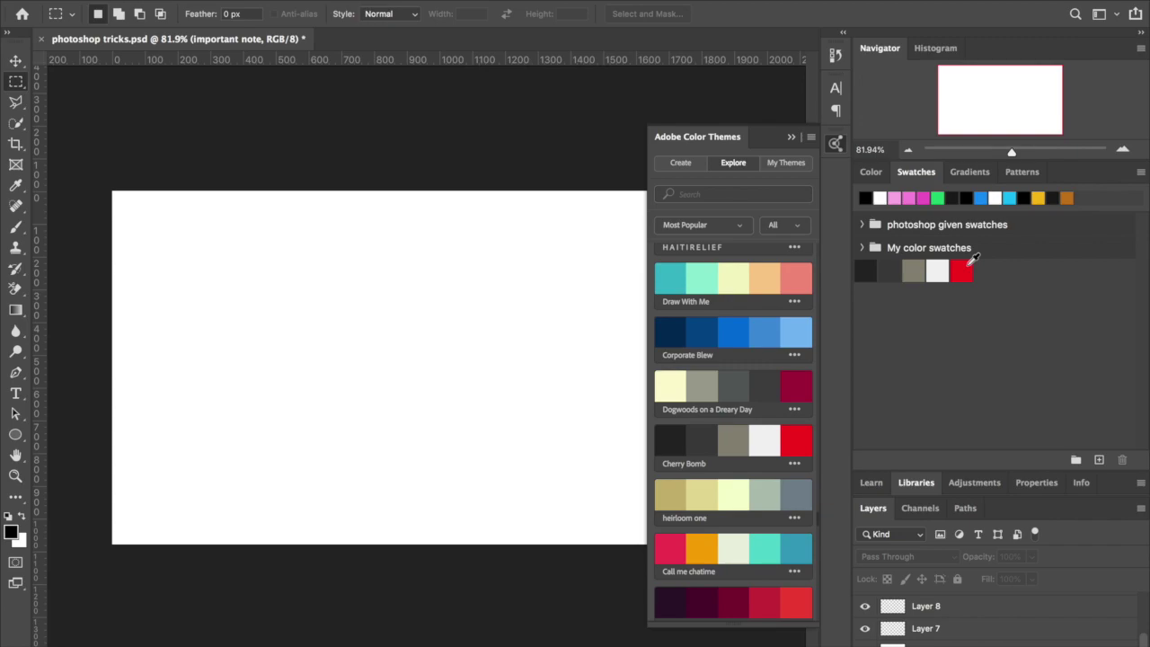
{"action": "left_click", "coordinate": [792, 138]}
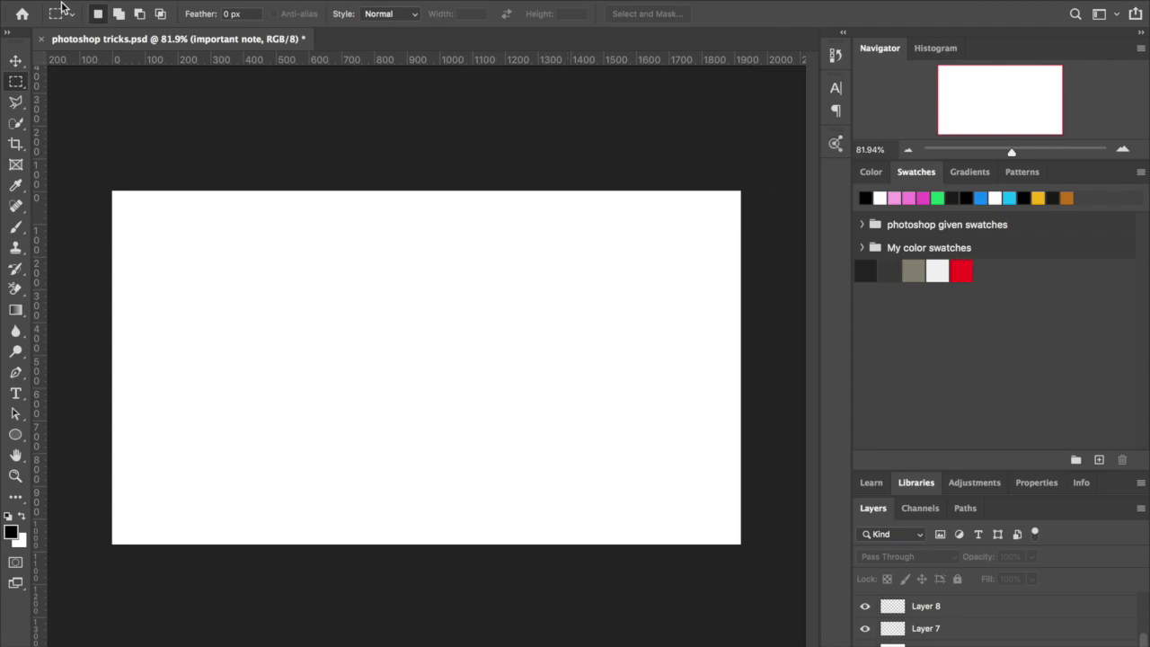
Step: Move the five Cherry Bomb swatches into the My color swatches group and check the group's contents
{"action": "key", "text": "v"}
{"action": "left_click_drag", "start_coordinate": [970, 272], "coordinate": [881, 256]}
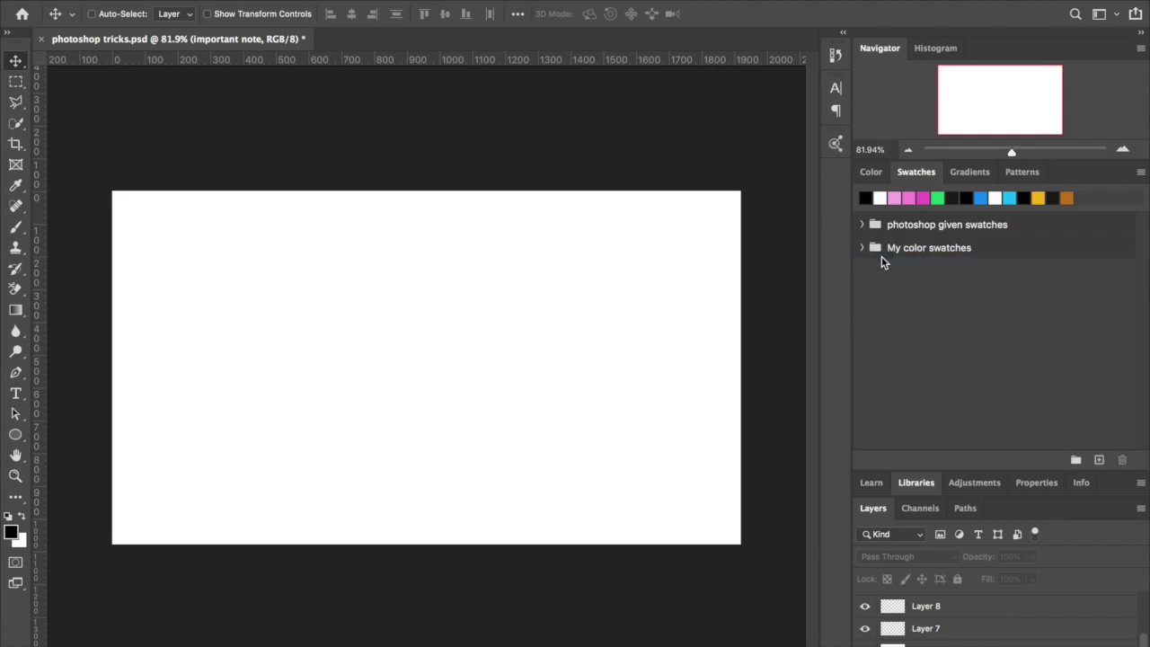
{"action": "left_click", "coordinate": [863, 225]}
{"action": "left_click", "coordinate": [863, 225]}
{"action": "left_click", "coordinate": [863, 248]}
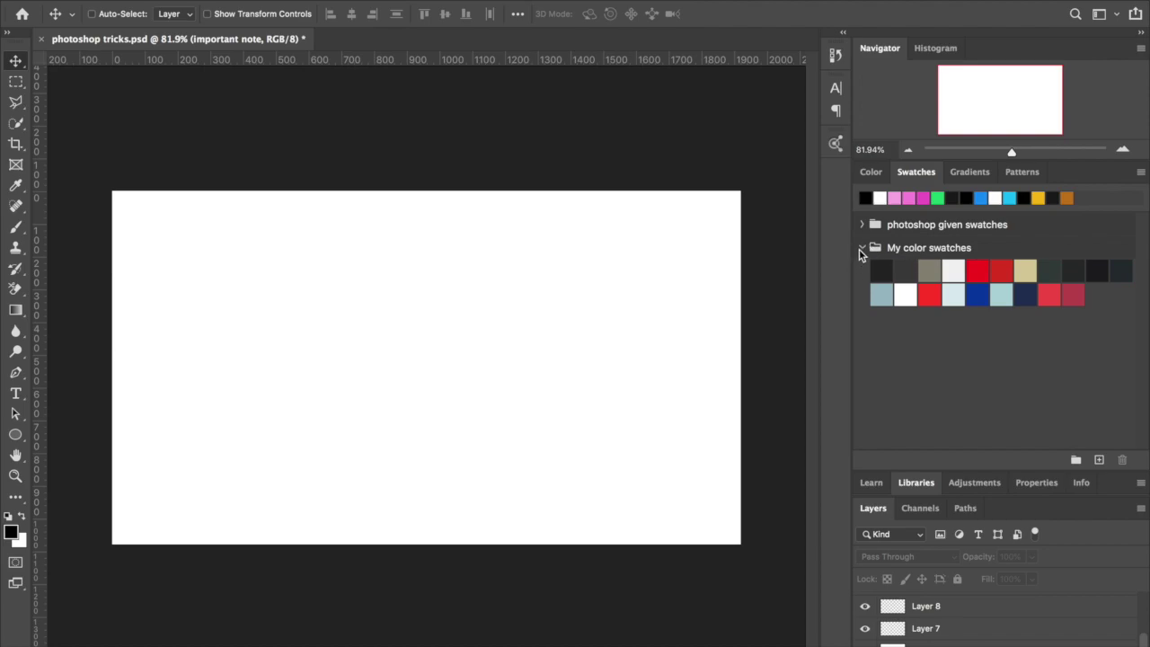
{"action": "left_click", "coordinate": [862, 248]}
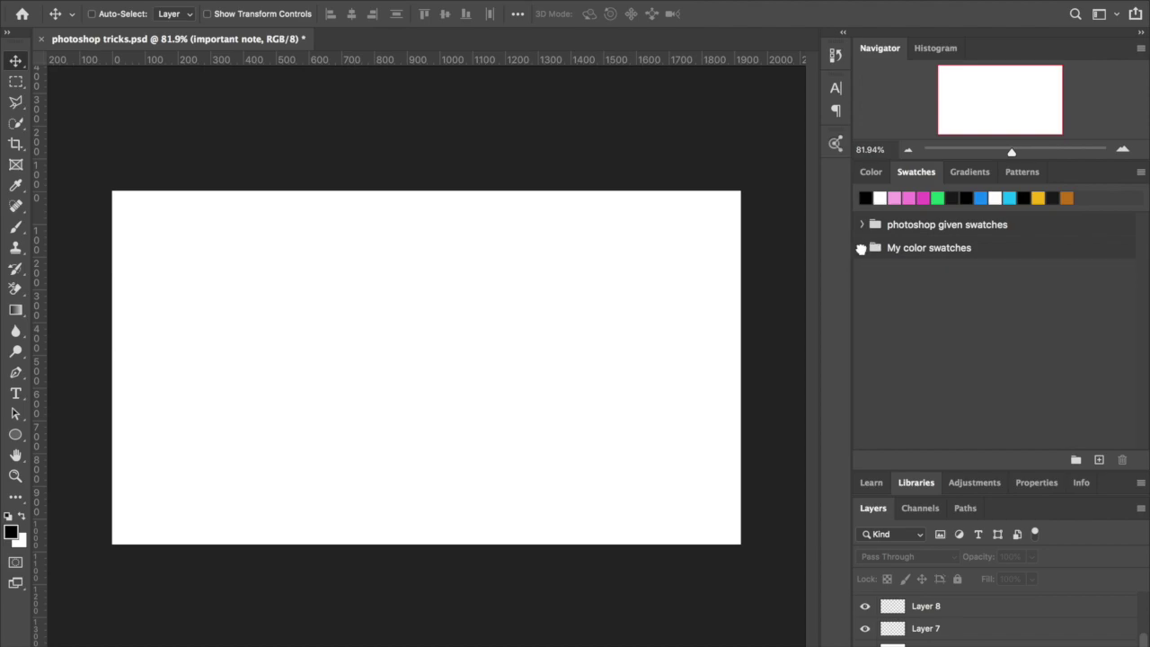
Step: On Layer 7, make a square marquee selection about 650 px wide and fill it with the black foreground color
{"action": "left_click", "coordinate": [949, 633]}
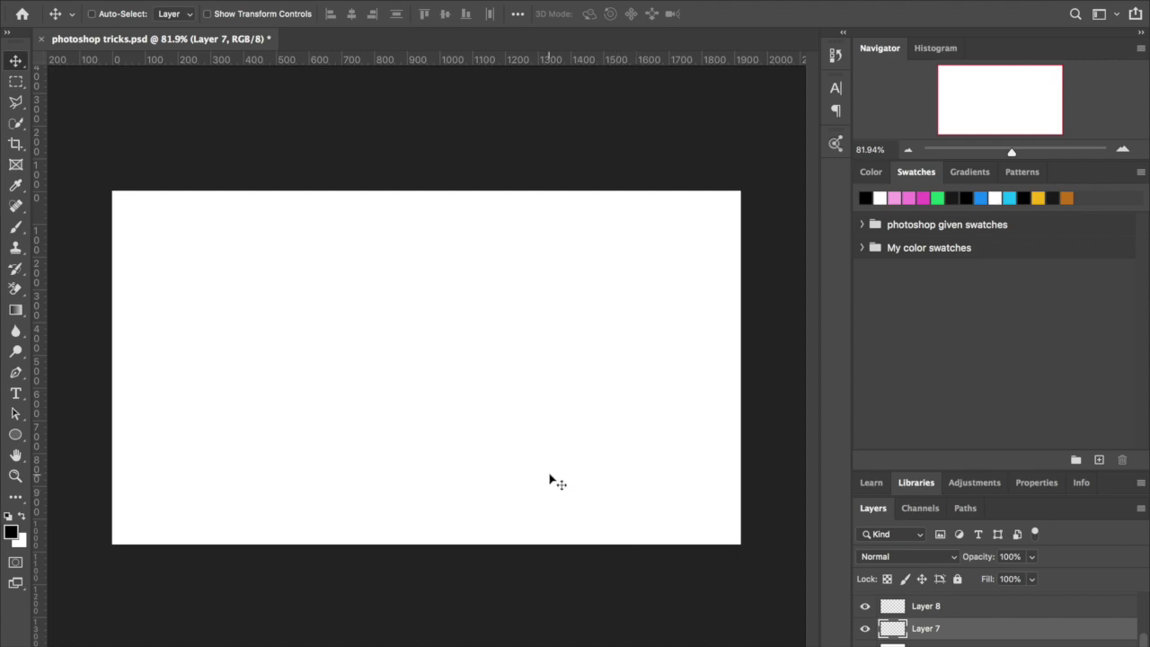
{"action": "key", "text": "m"}
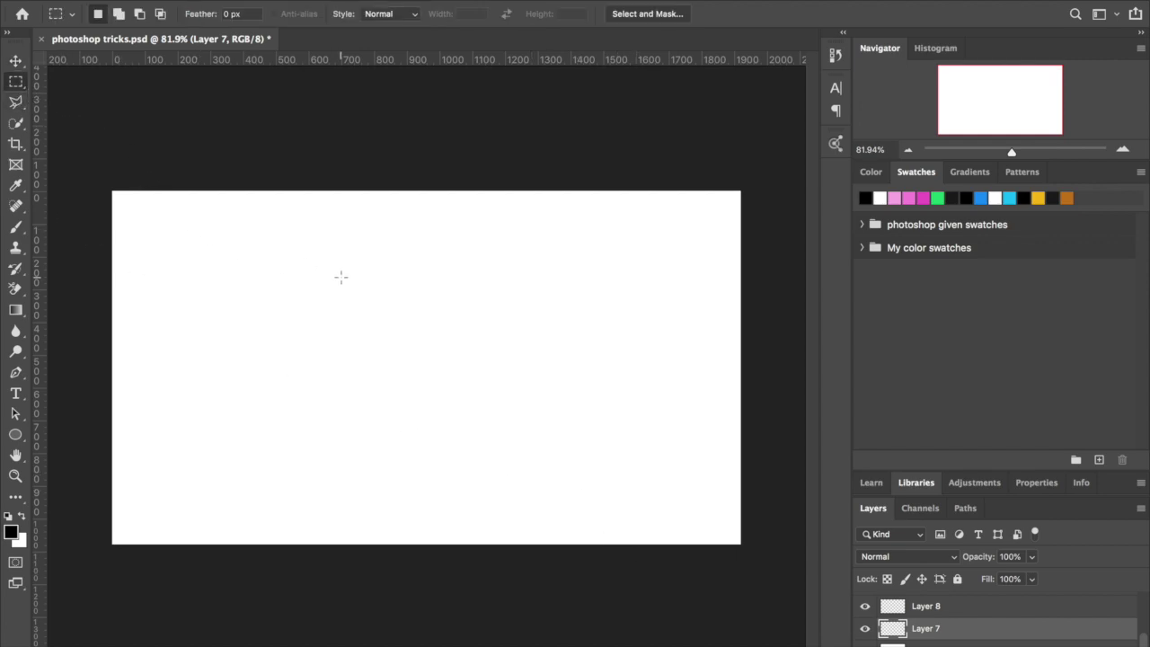
{"action": "left_click_drag", "start_coordinate": [234, 276], "coordinate": [629, 424]}
{"action": "left_click", "coordinate": [628, 428]}
{"action": "left_click_drag", "start_coordinate": [245, 250], "coordinate": [657, 462]}
{"action": "key", "text": "alt"}
{"action": "key", "text": "alt+BackSpace"}
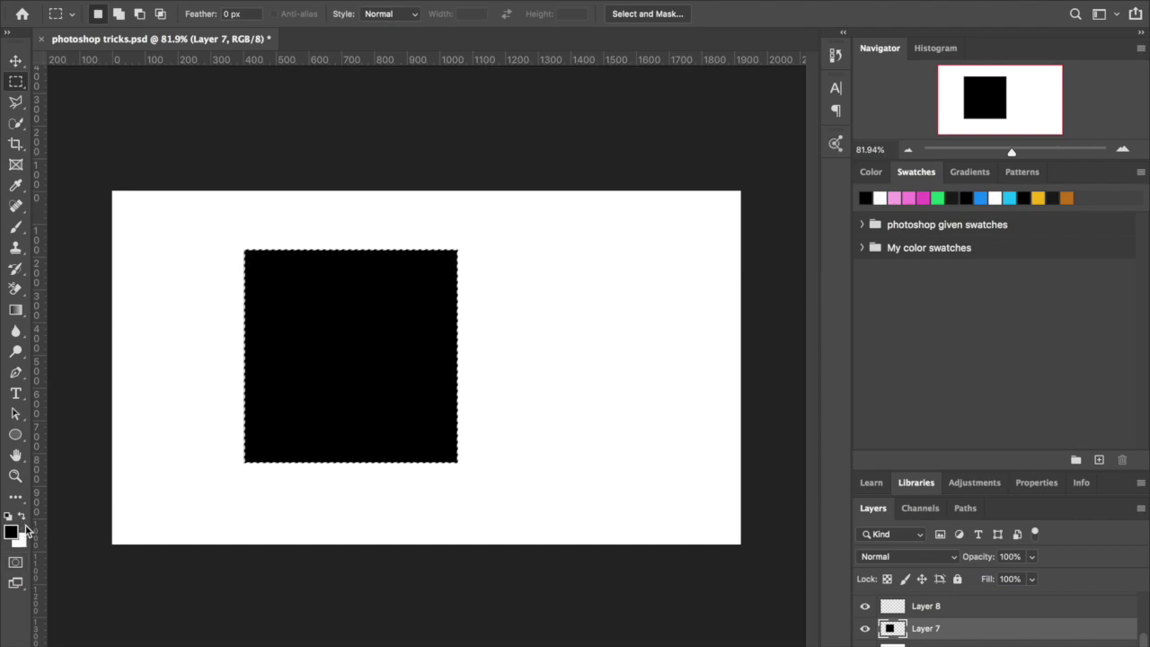
Step: Fill the square selection with the white background color and temporarily isolate Layer 7 to check the fill
{"action": "key", "text": "BackSpace"}
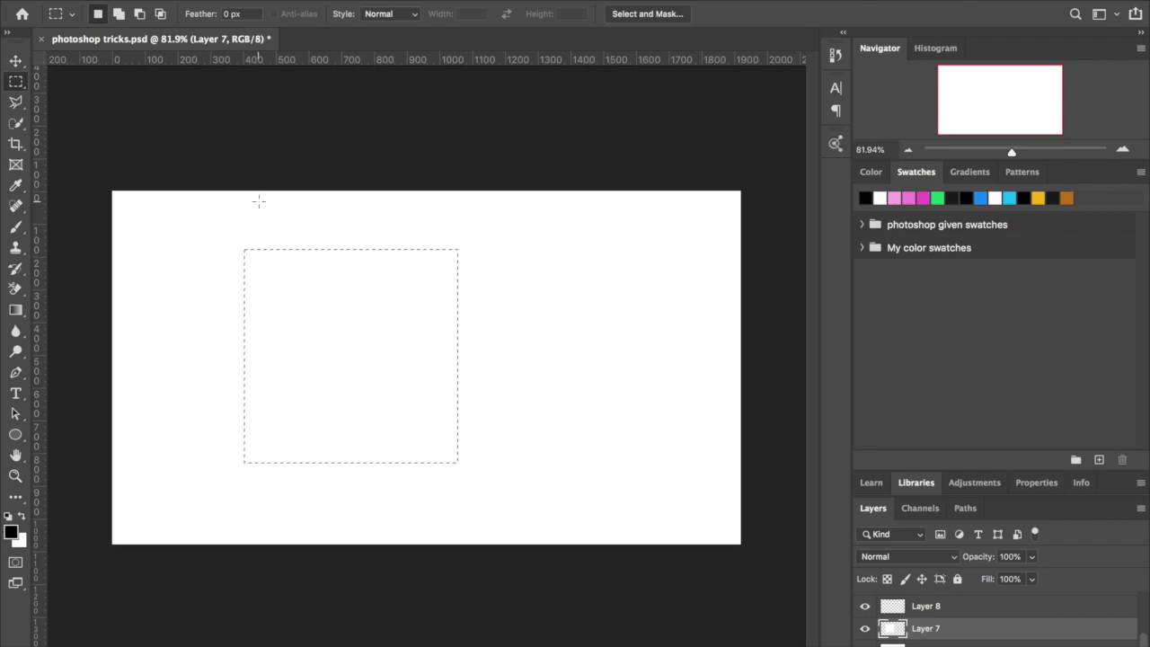
{"action": "left_click", "coordinate": [866, 626]}
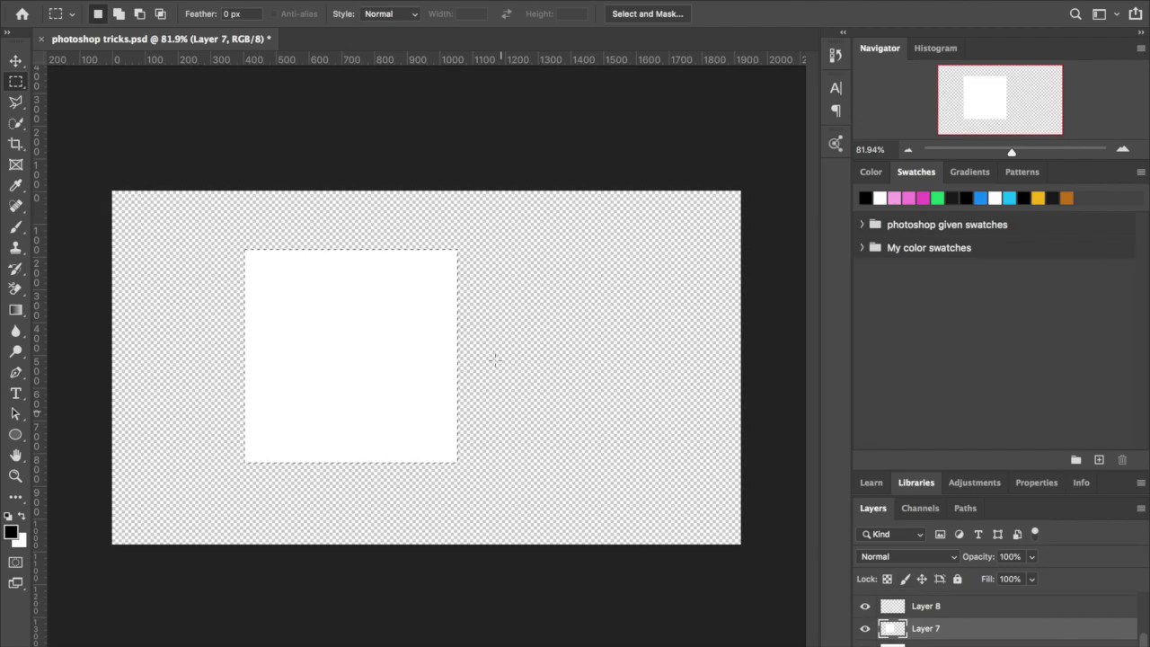
{"action": "key", "text": "ctrl+shift+i"}
{"action": "key", "text": "ctrl+BackSpace"}
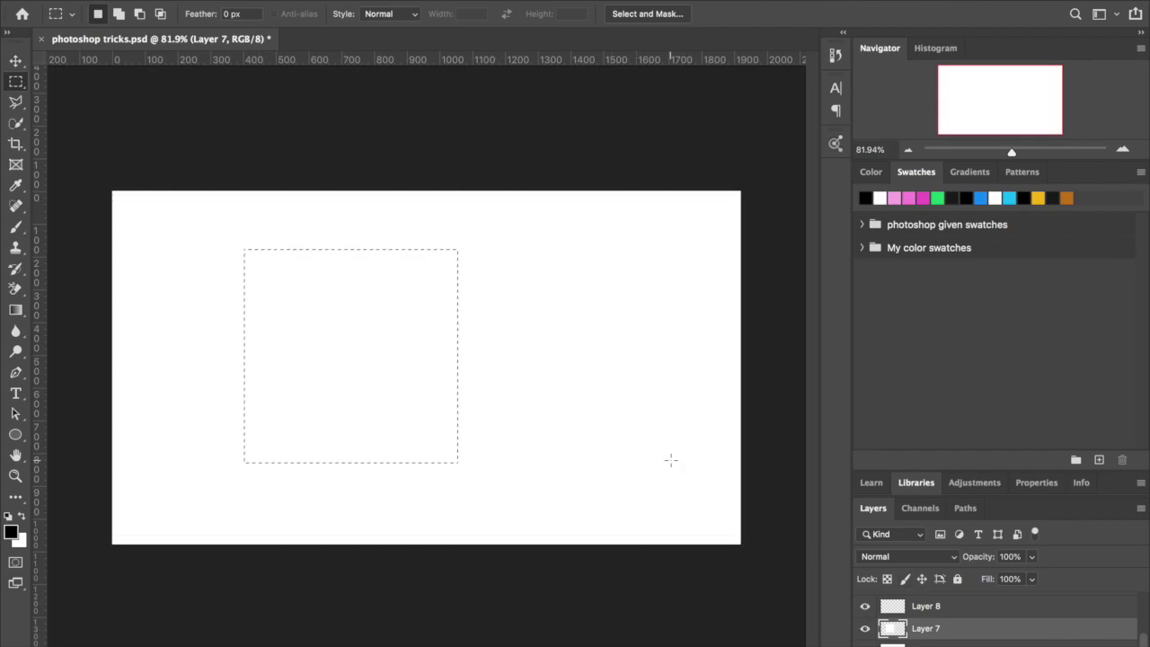
Step: Set the background color to red e21414 and fill the square selection with it
{"action": "left_click", "coordinate": [20, 537]}
{"action": "left_click", "coordinate": [803, 294]}
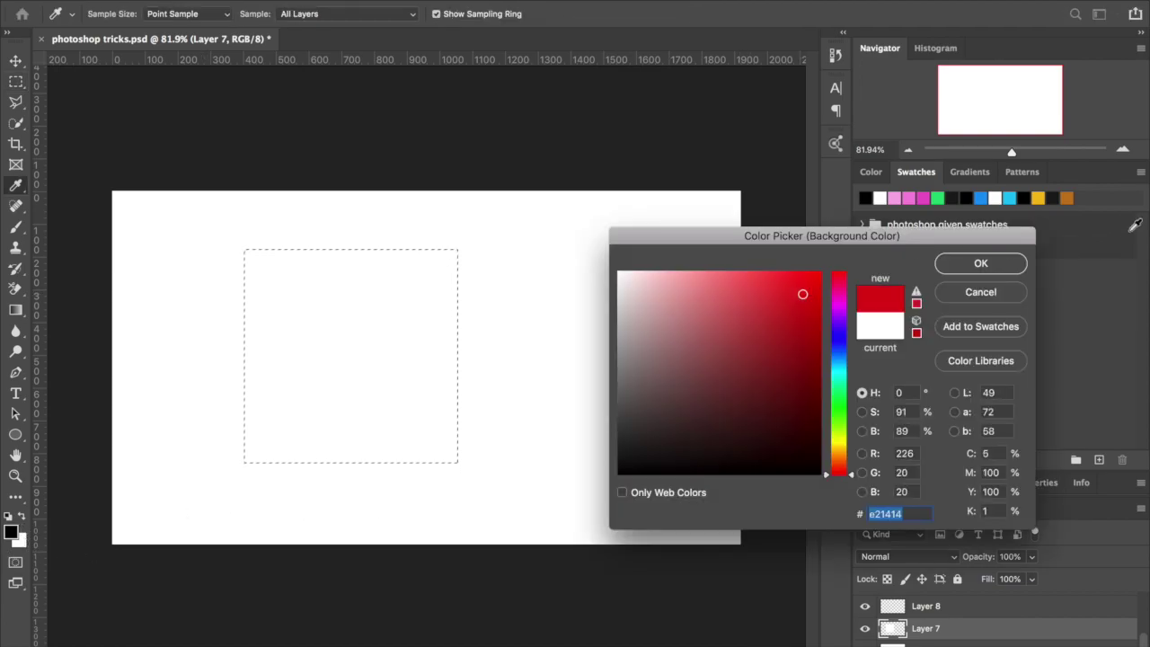
{"action": "left_click", "coordinate": [1006, 263]}
{"action": "key", "text": "ctrl+BackSpace"}
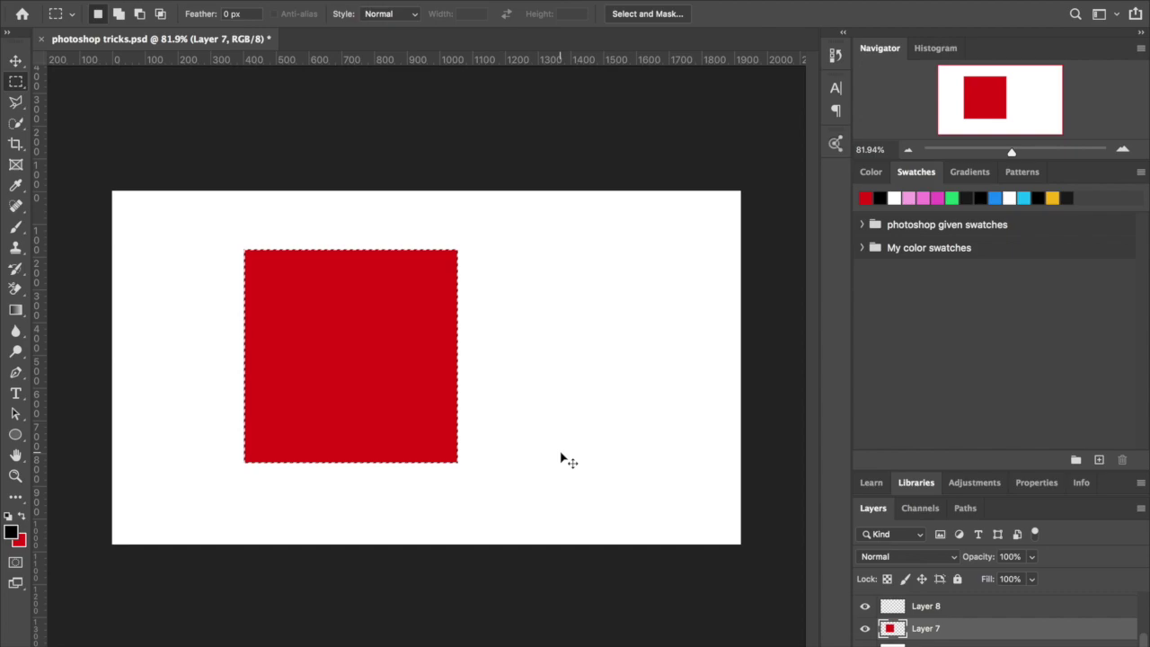
Step: Deselect the red square and move it to the upper middle of the canvas with the Move tool
{"action": "scroll", "coordinate": [422, 415], "scroll_direction": "up", "scroll_amount": 2}
{"action": "scroll", "coordinate": [422, 415], "scroll_direction": "down", "scroll_amount": 1}
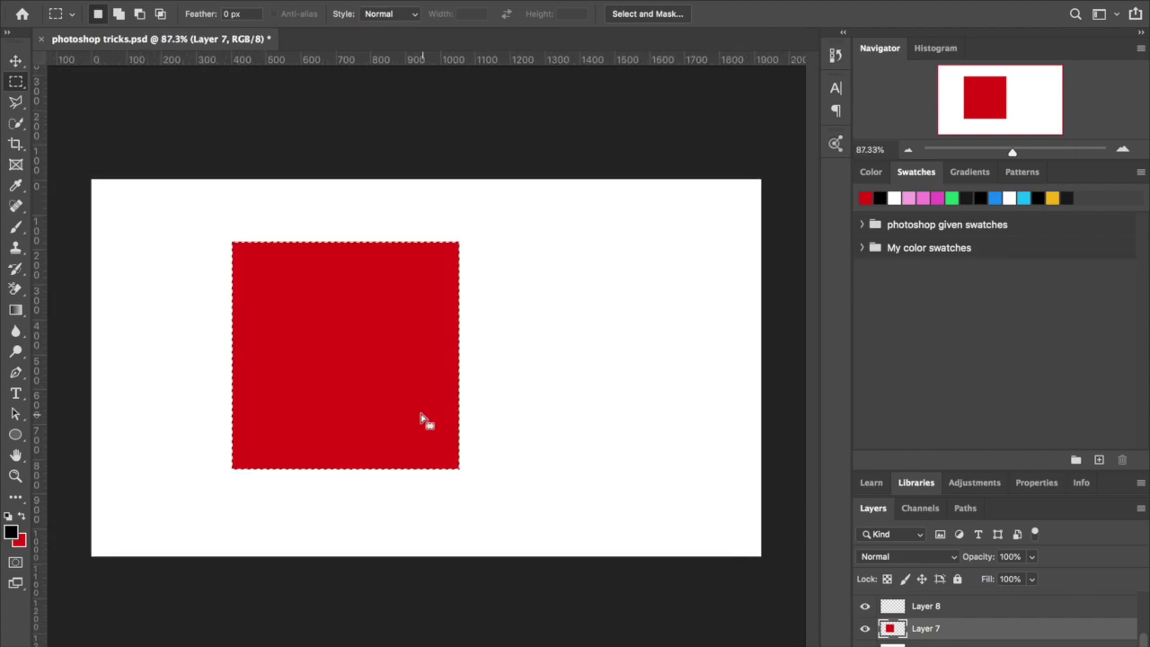
{"action": "left_click", "coordinate": [439, 288]}
{"action": "left_click", "coordinate": [14, 61]}
{"action": "left_click_drag", "start_coordinate": [342, 243], "coordinate": [407, 229]}
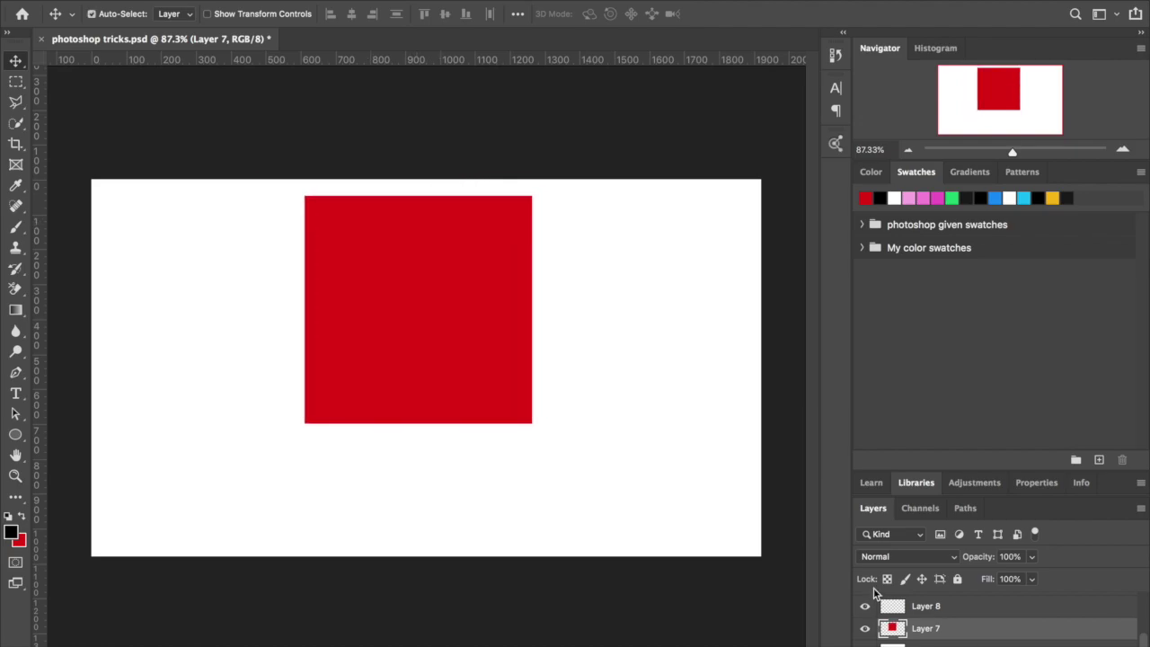
Step: Try scaling the red square with Free Transform, about its center to 468 px and freely to about 81% by 60%, undoing both
{"action": "key", "text": "ctrl+t"}
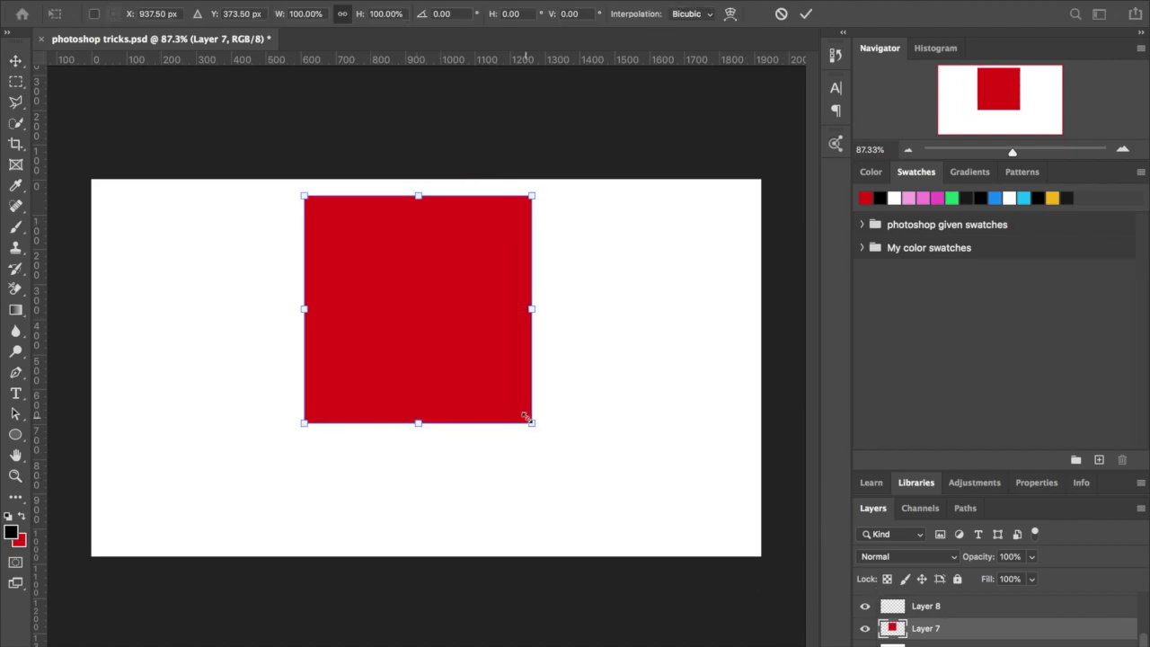
{"action": "left_click_drag", "start_coordinate": [531, 422], "coordinate": [522, 370]}
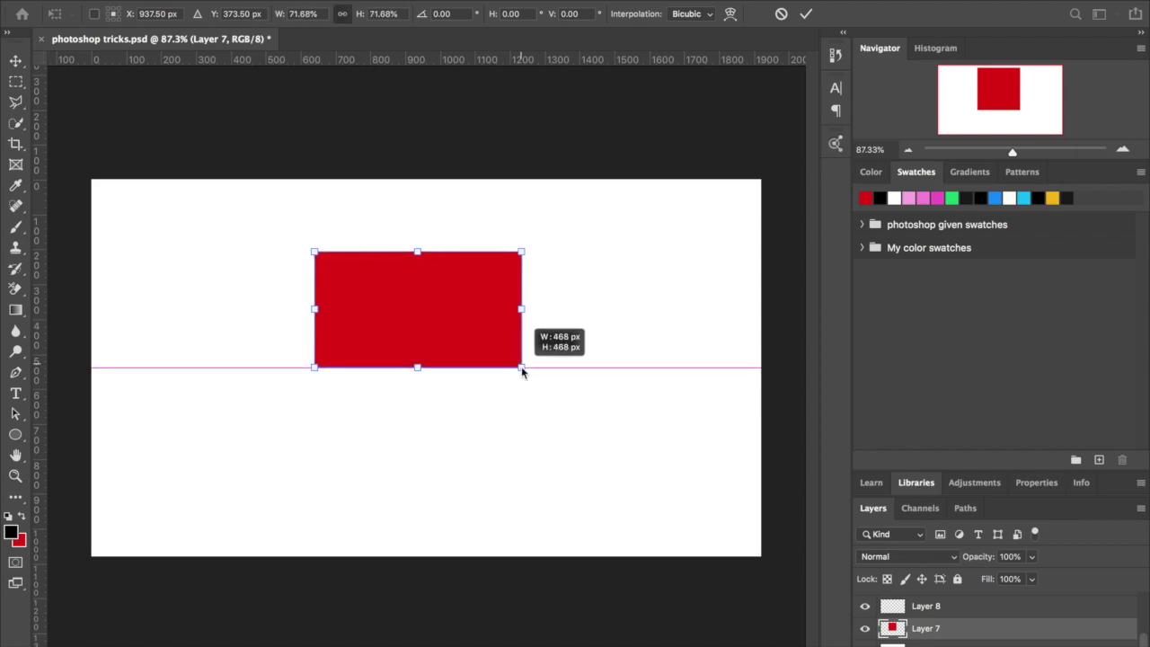
{"action": "key", "text": "ctrl+z"}
{"action": "left_click_drag", "start_coordinate": [532, 421], "coordinate": [489, 332]}
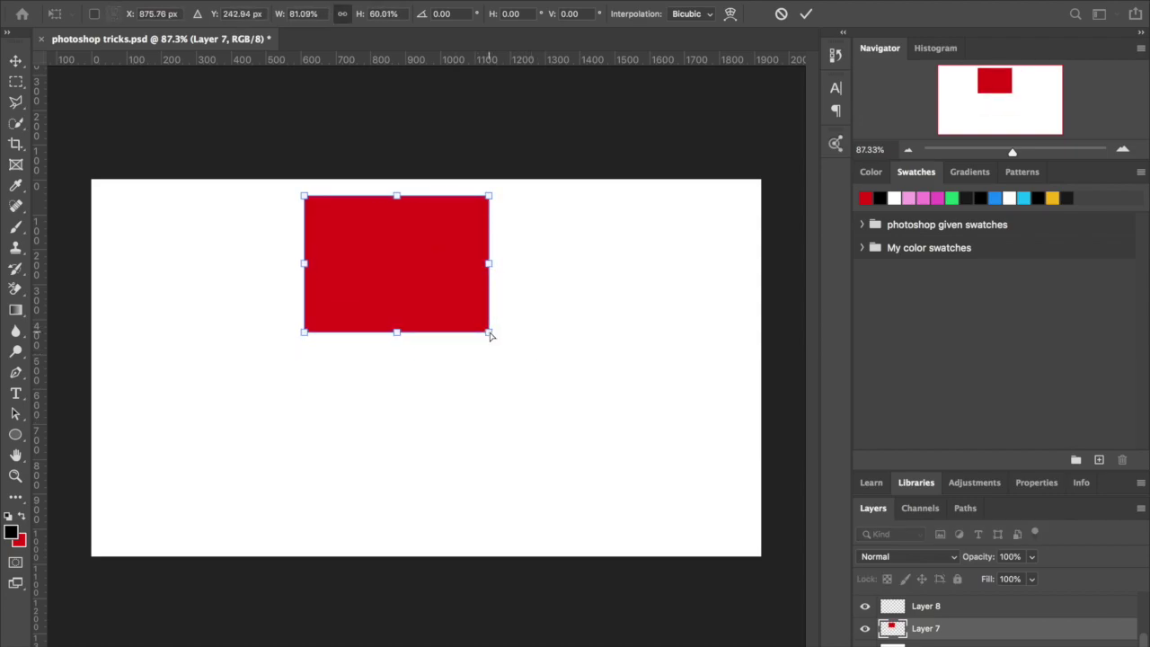
{"action": "key", "text": "ctrl+z"}
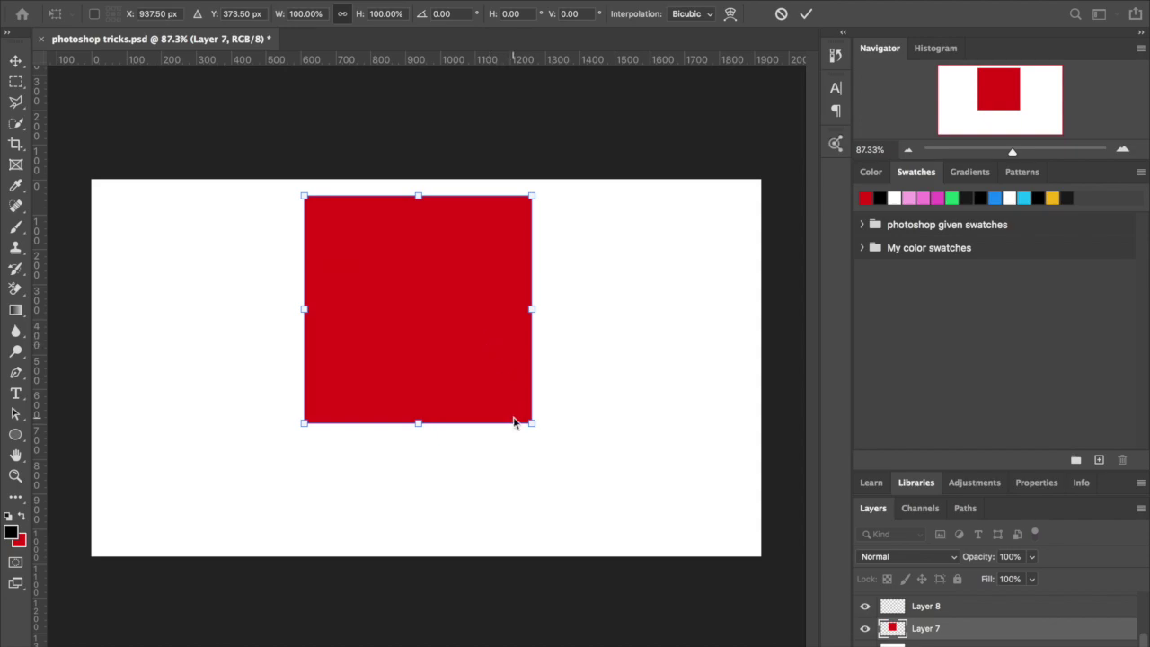
Step: Leave Free Transform and undo the square's move, its deselection and its red fill
{"action": "left_click", "coordinate": [15, 61]}
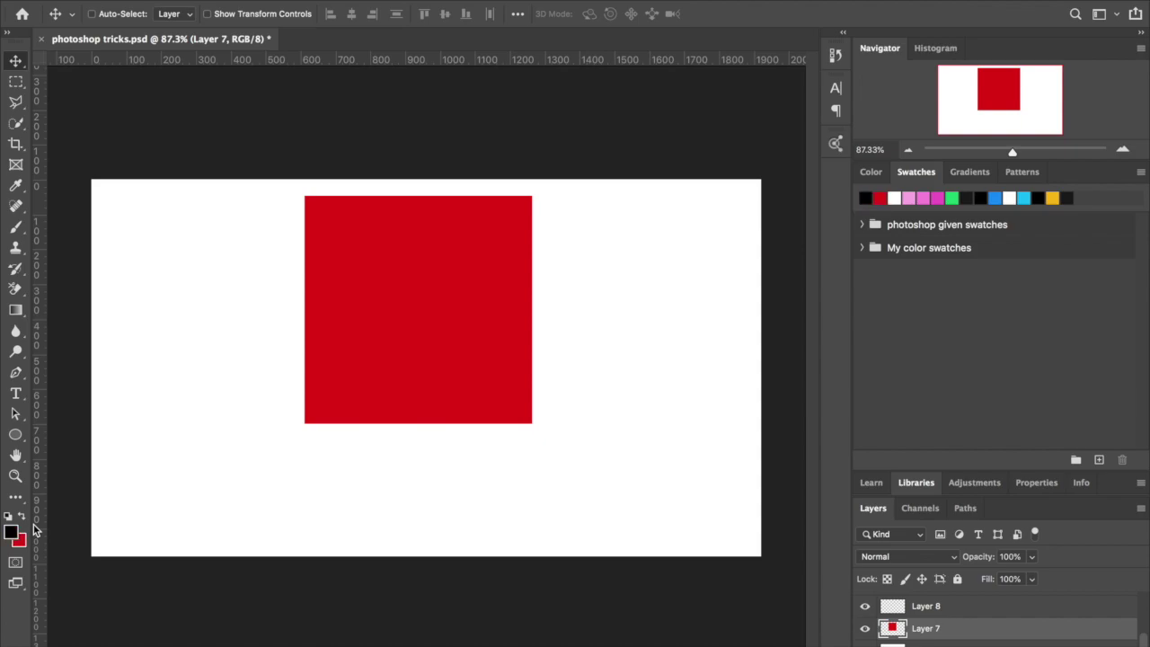
{"action": "key", "text": "super+z"}
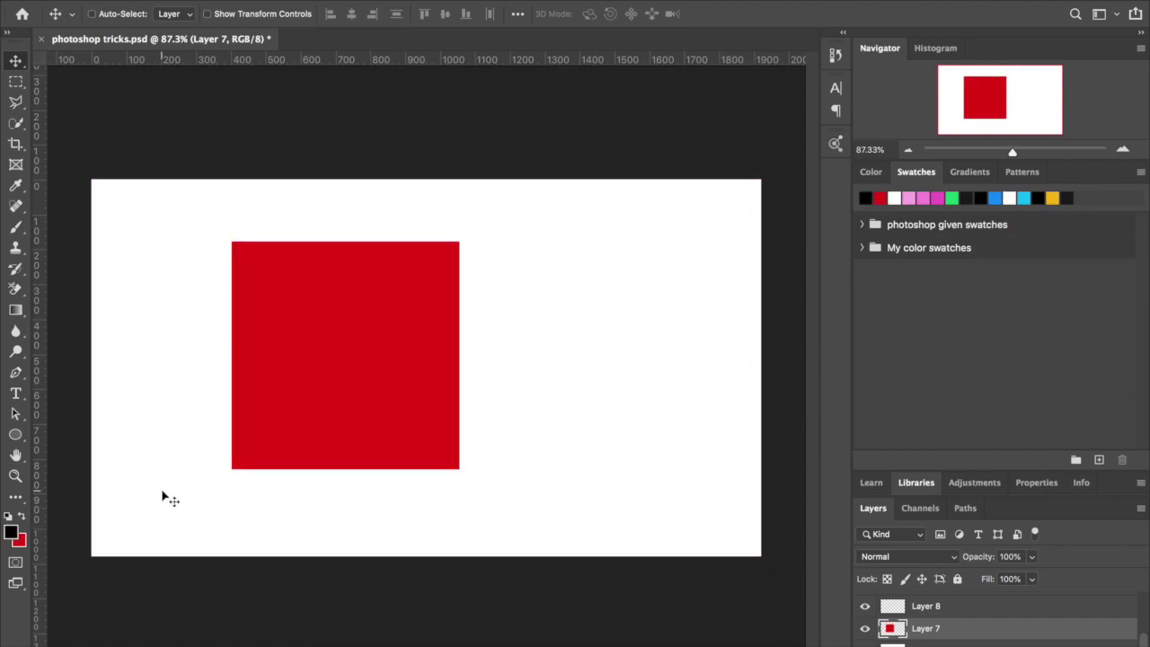
{"action": "key", "text": "Delete"}
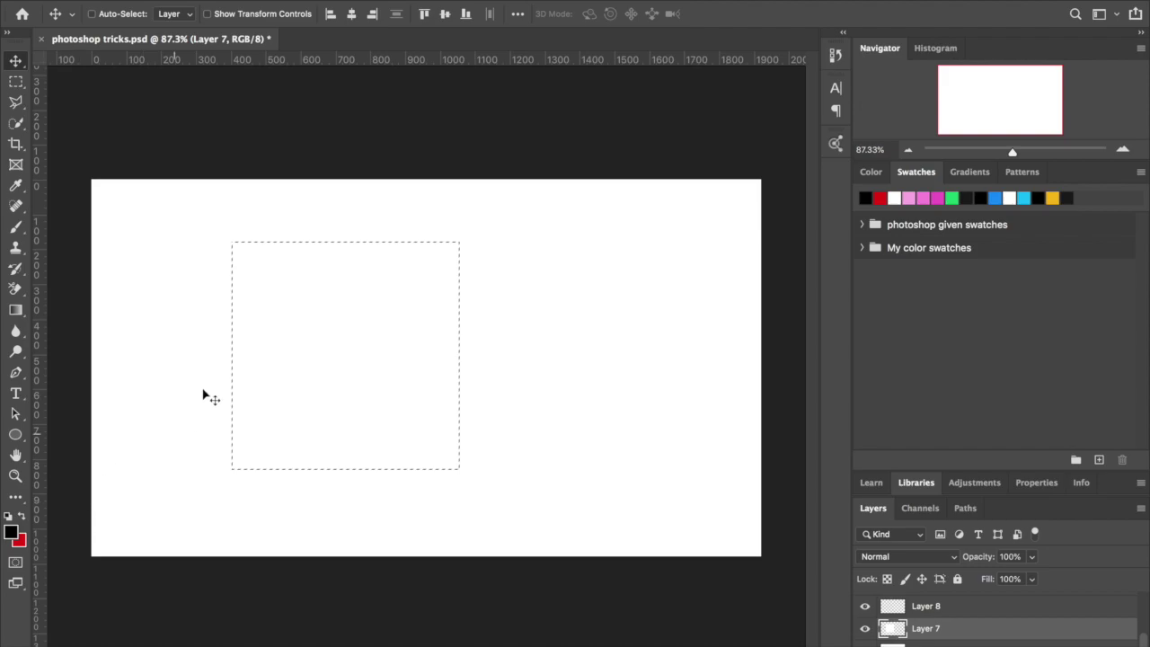
{"action": "key", "text": "alt+Delete"}
{"action": "key", "text": "super+z"}
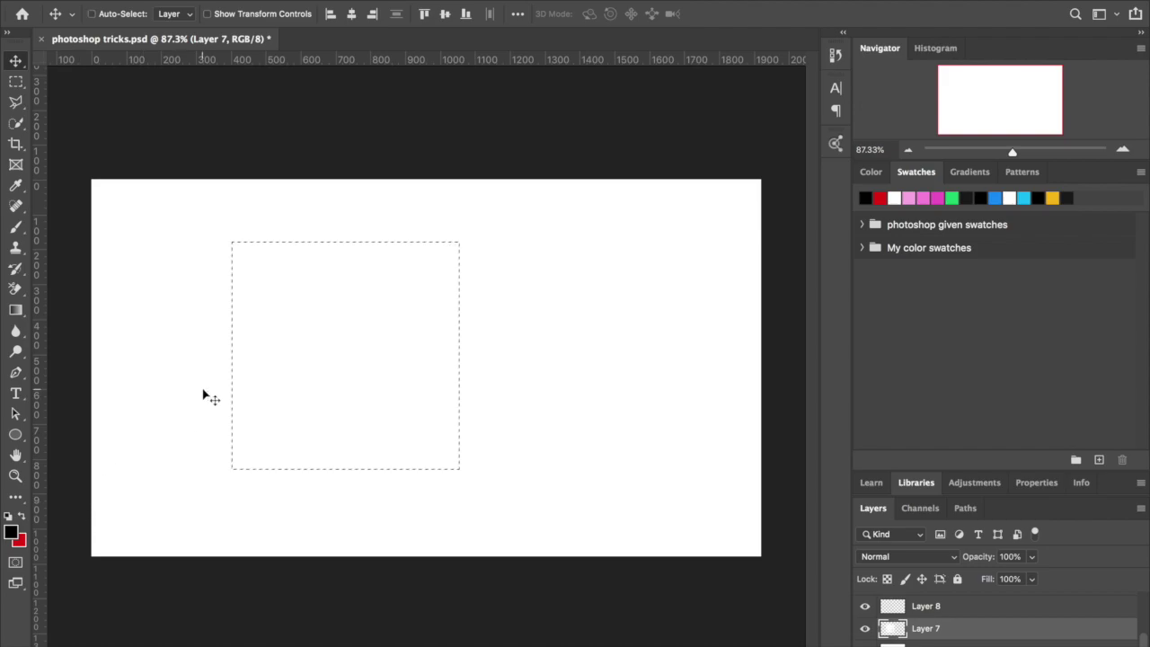
Step: Swap the foreground and background colors, fill the square selection with the red foreground, deselect it, and swap the colors back
{"action": "key", "text": "x"}
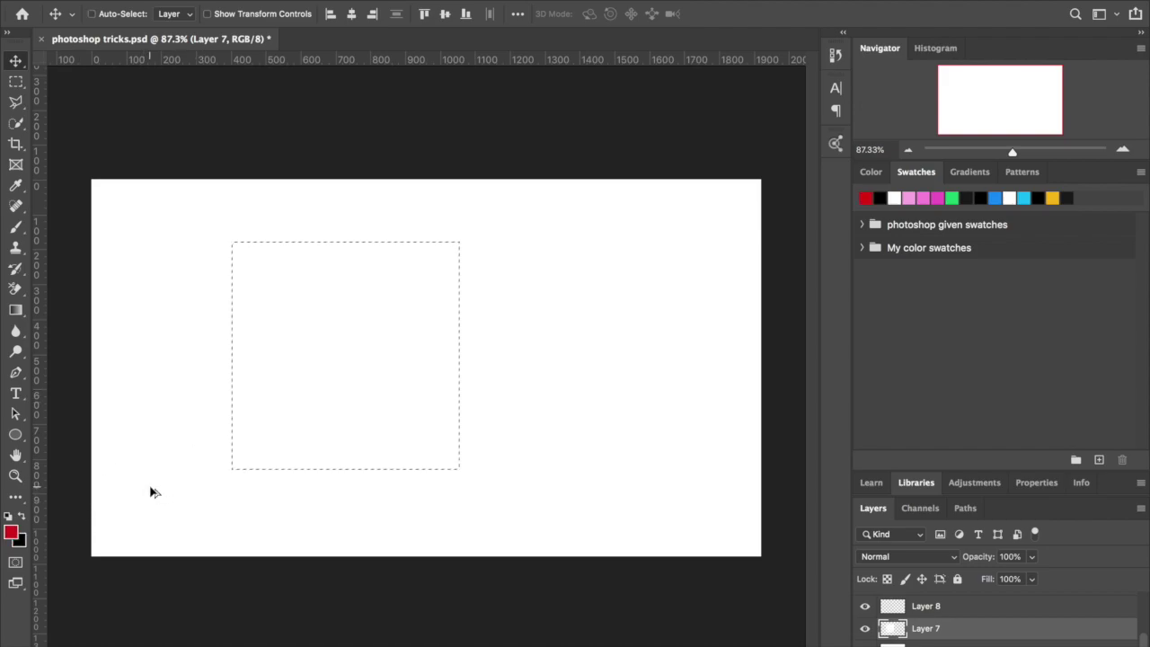
{"action": "key", "text": "alt+Delete"}
{"action": "key", "text": "super+d"}
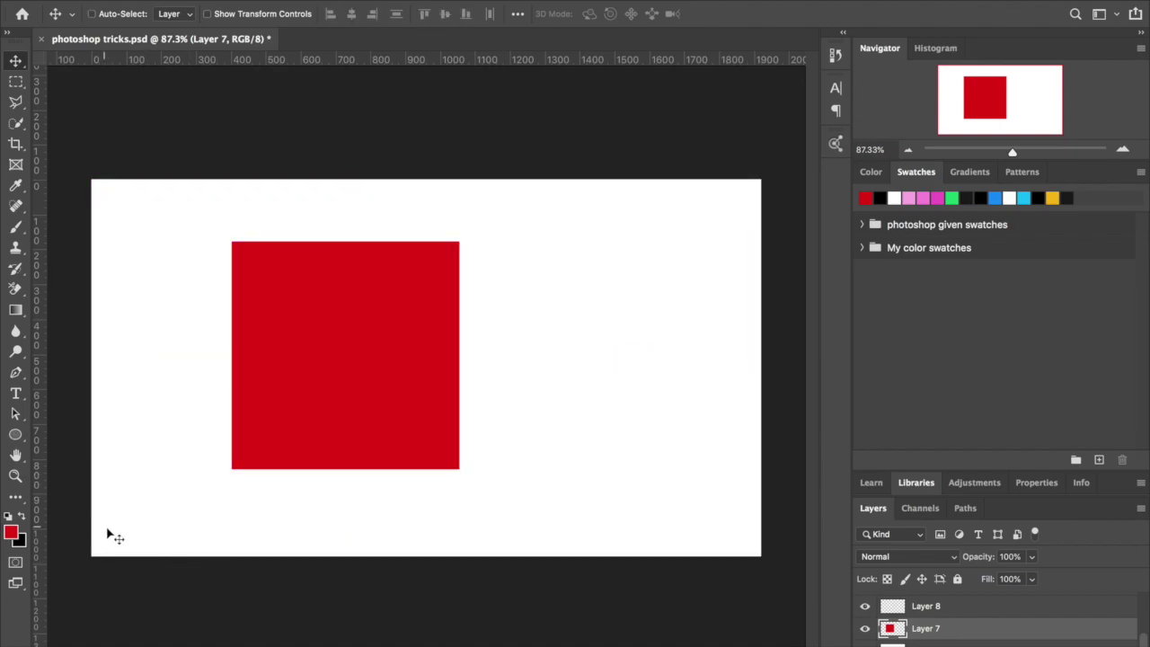
{"action": "key", "text": "x"}
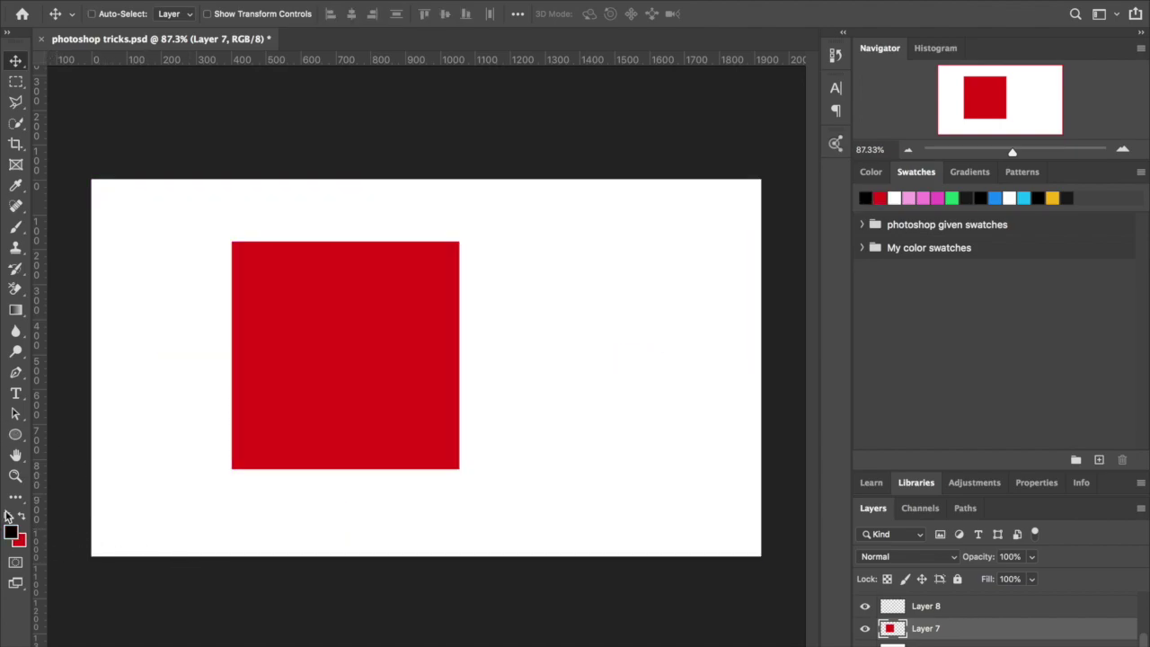
Step: Try brush strokes beside the square while swapping red and black, and undo the strokes and the square's red fill
{"action": "left_click", "coordinate": [16, 226]}
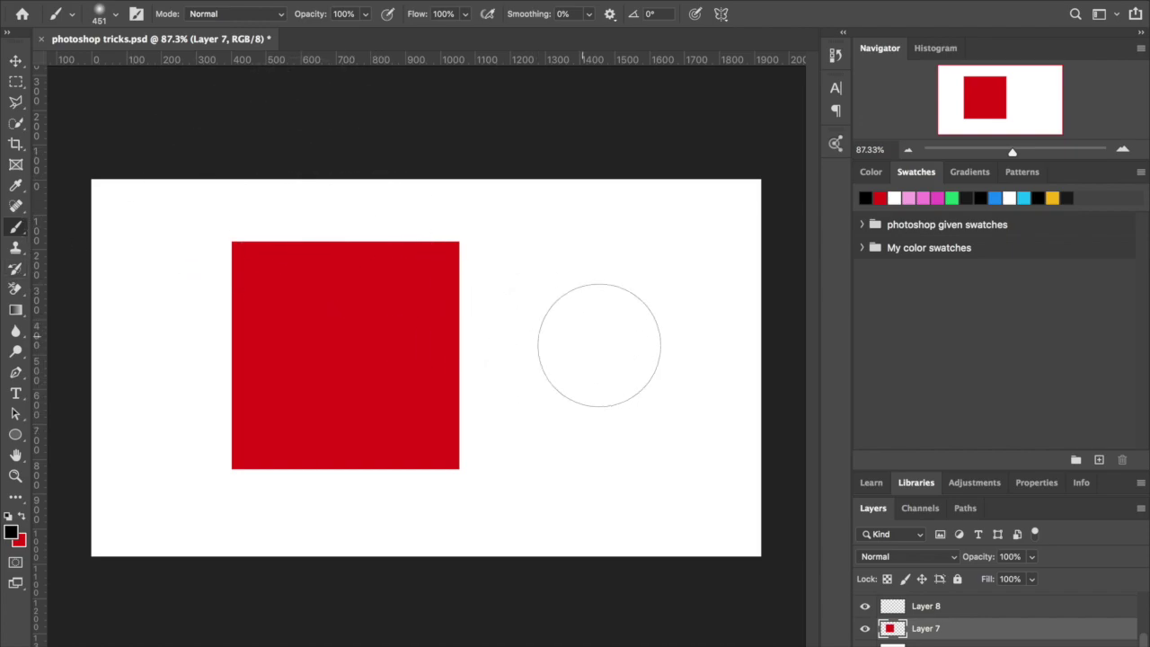
{"action": "key", "text": "x"}
{"action": "mouse_move", "coordinate": [600, 346]}
{"action": "left_mouse_down"}
{"action": "mouse_move", "coordinate": [585, 339]}
{"action": "mouse_move", "coordinate": [601, 354]}
{"action": "left_mouse_up"}
{"action": "key", "text": "x"}
{"action": "mouse_move", "coordinate": [598, 485]}
{"action": "left_mouse_down"}
{"action": "mouse_move", "coordinate": [627, 499]}
{"action": "mouse_move", "coordinate": [603, 481]}
{"action": "mouse_move", "coordinate": [626, 458]}
{"action": "left_mouse_up"}
{"action": "key", "text": "ctrl+z"}
{"action": "key", "text": "ctrl+z"}
{"action": "key", "text": "ctrl+z"}
{"action": "key", "text": "ctrl+z"}
{"action": "left_click", "coordinate": [15, 60]}
{"action": "key", "text": "ctrl+z"}
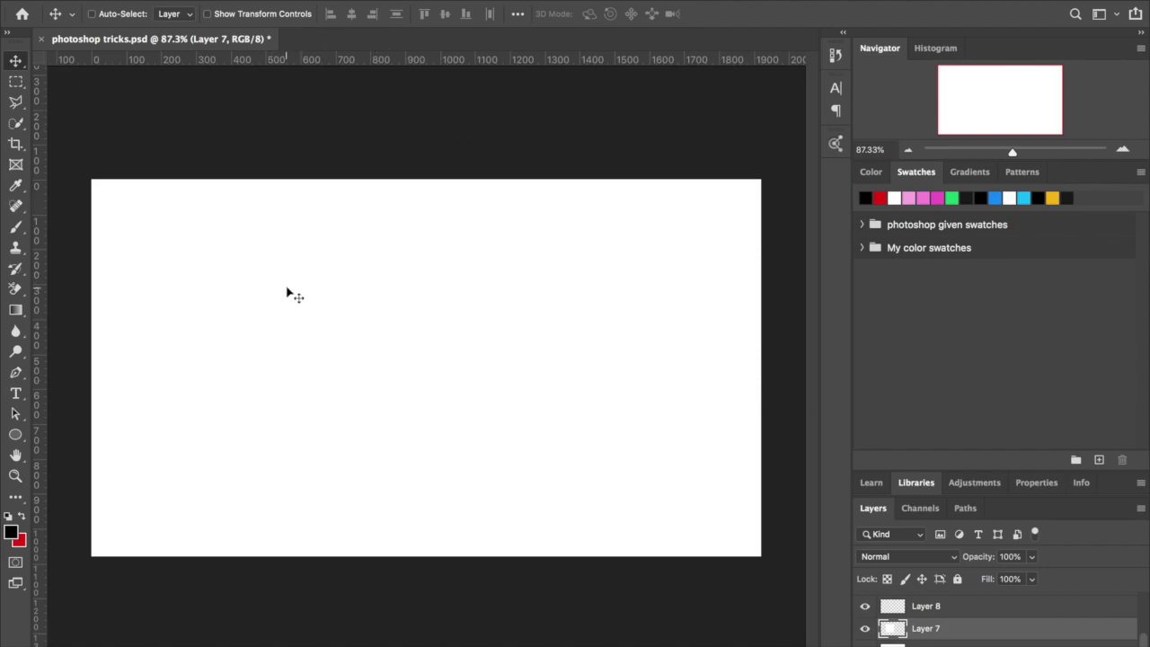
Step: With the rulers on, add a vertical guide at the canvas center and a horizontal guide slightly above the middle
{"action": "key", "text": "super"}
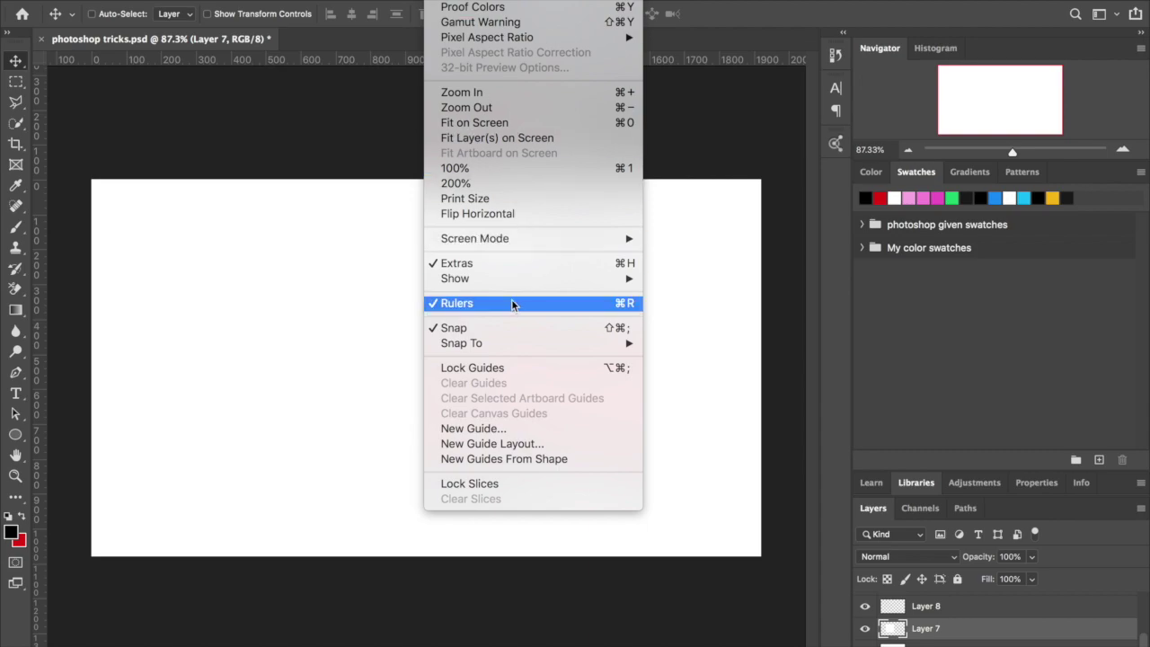
{"action": "left_click", "coordinate": [331, 252]}
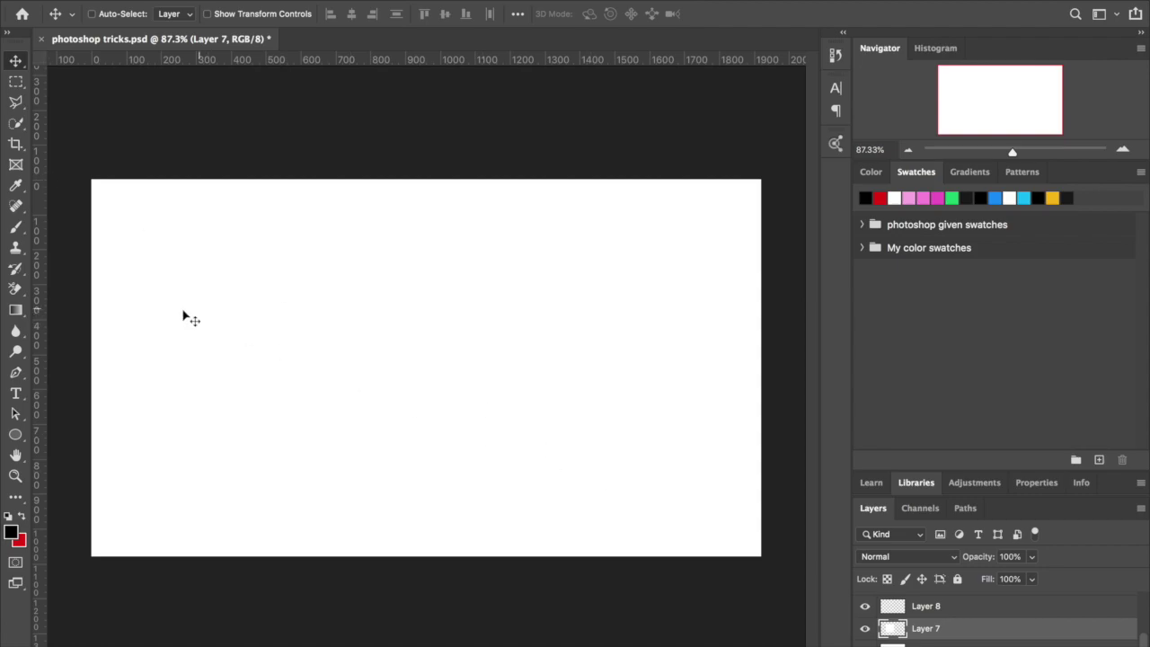
{"action": "left_click_drag", "start_coordinate": [38, 374], "coordinate": [430, 368]}
{"action": "left_click_drag", "start_coordinate": [490, 63], "coordinate": [432, 360]}
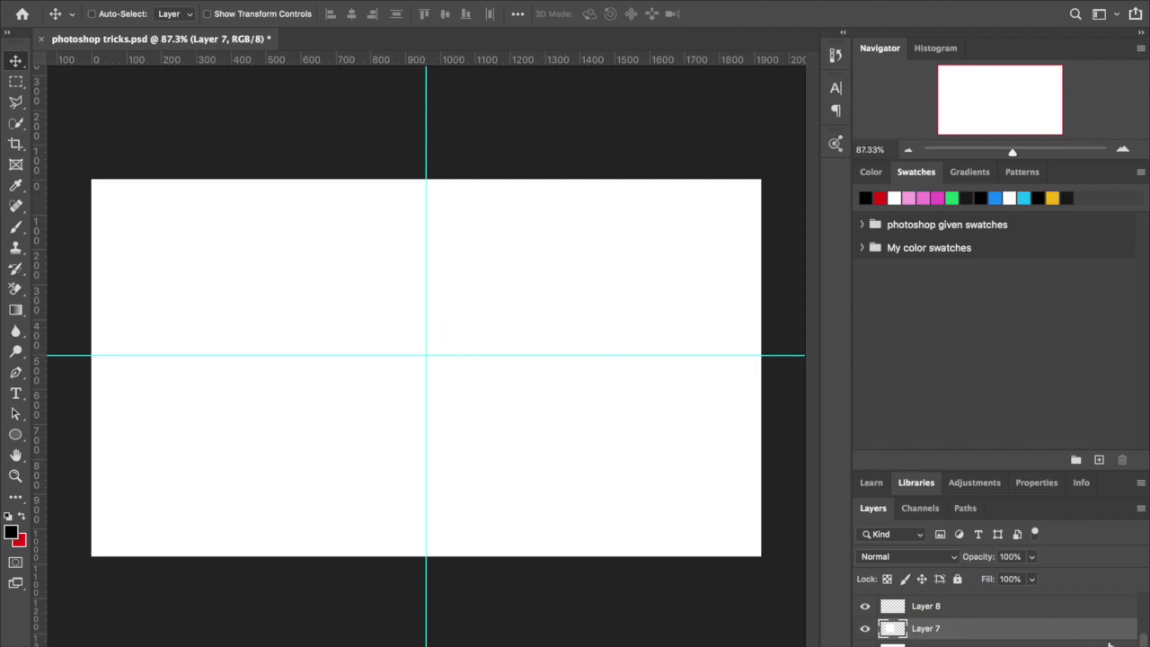
Step: Make red the foreground color, load Layer 7's square as a selection, fill it with red, and deselect
{"action": "left_click", "coordinate": [864, 629]}
{"action": "left_click", "coordinate": [865, 629]}
{"action": "key", "text": "x"}
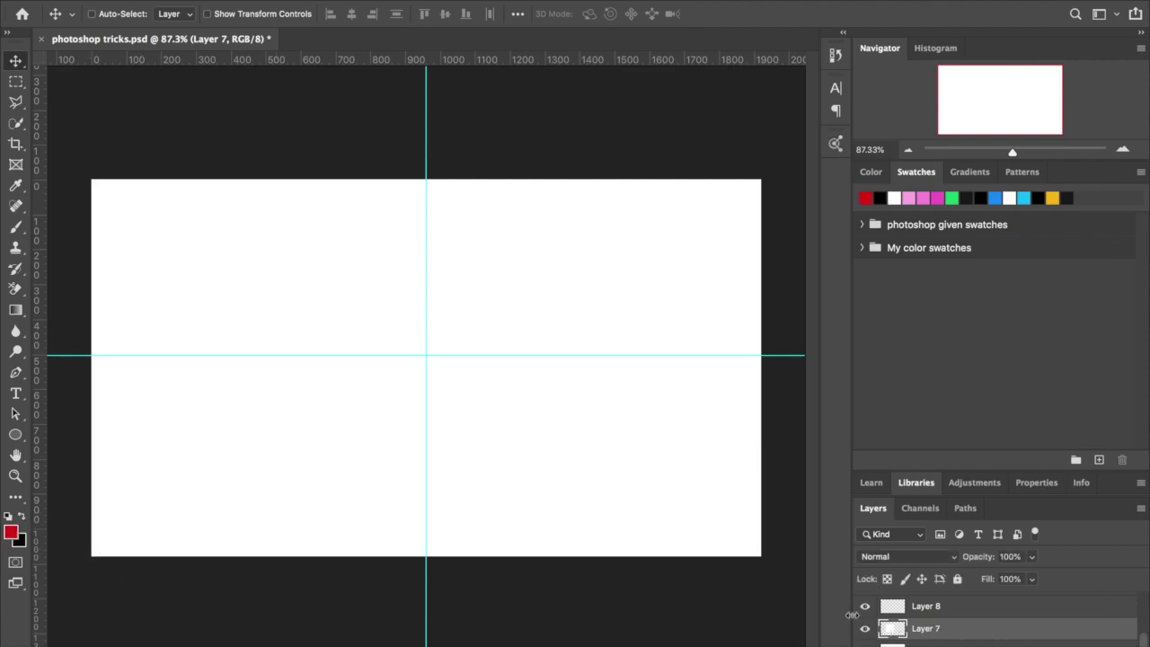
{"action": "key", "text": "super"}
{"action": "key", "text": "super"}
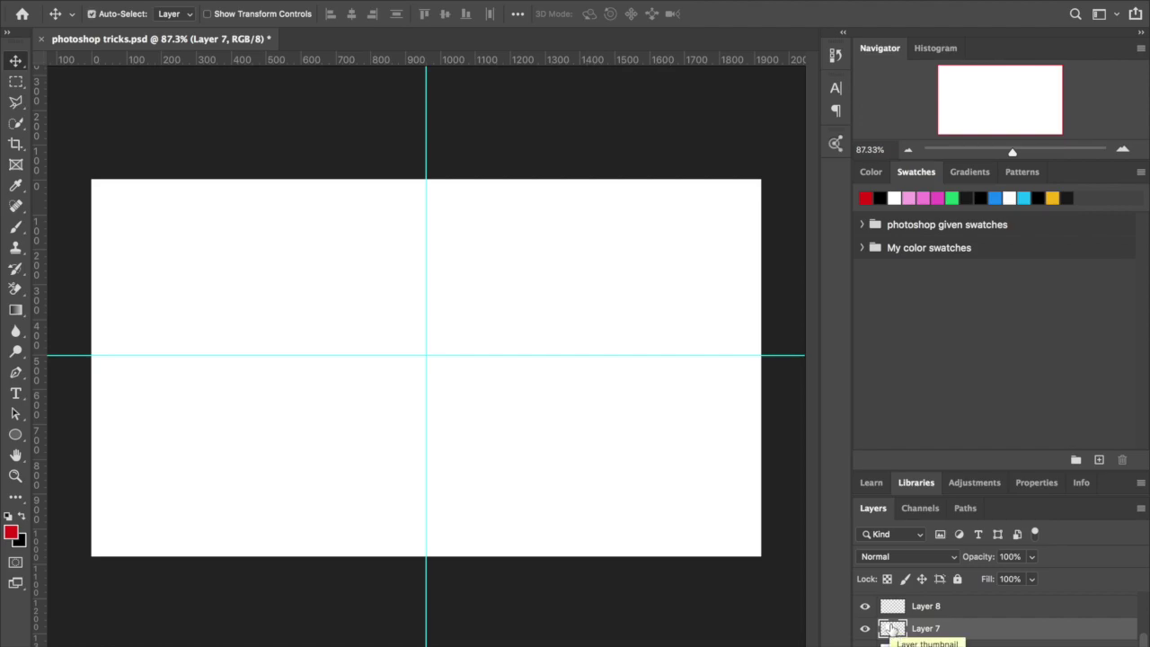
{"action": "left_click", "coordinate": [892, 628], "text": "super"}
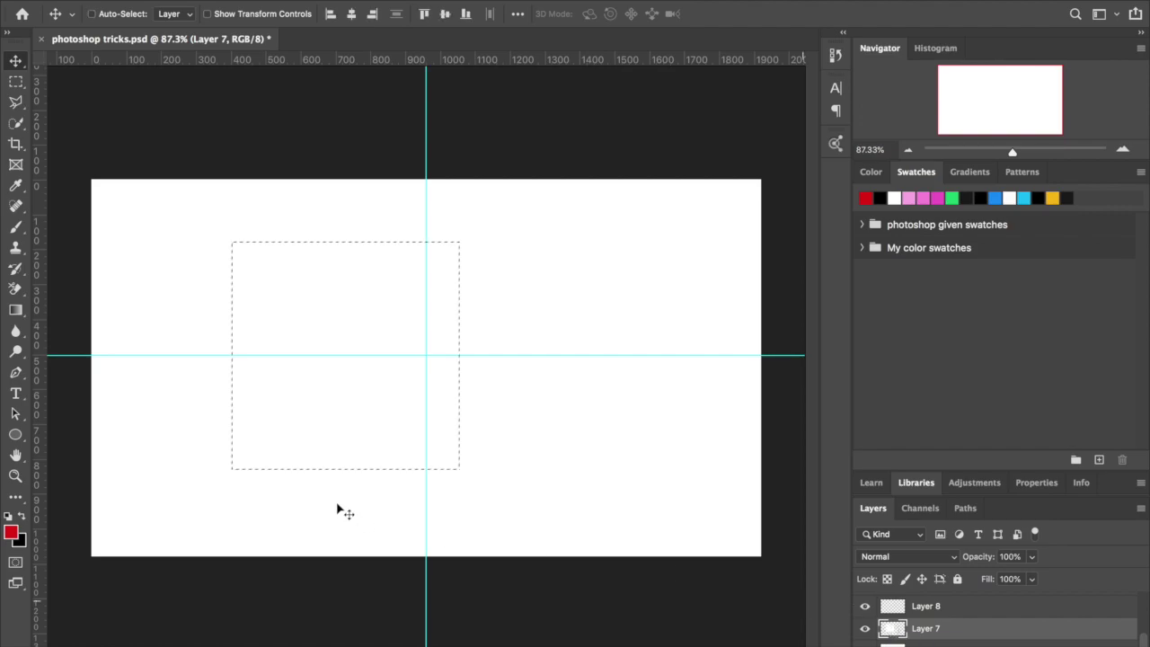
{"action": "key", "text": "alt+BackSpace"}
{"action": "key", "text": "super+d"}
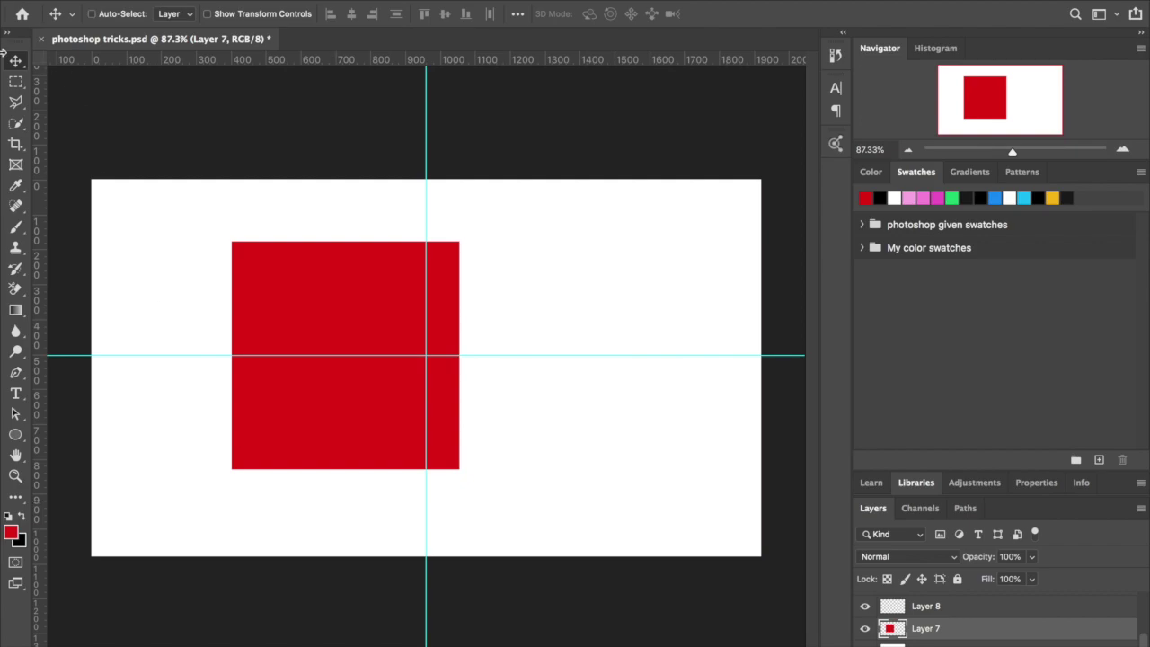
Step: Move the red square toward the canvas's left side and duplicate it, placing the copy beside it with a narrow gap
{"action": "left_click_drag", "start_coordinate": [317, 410], "coordinate": [252, 401]}
{"action": "left_click_drag", "start_coordinate": [231, 470], "coordinate": [513, 477]}
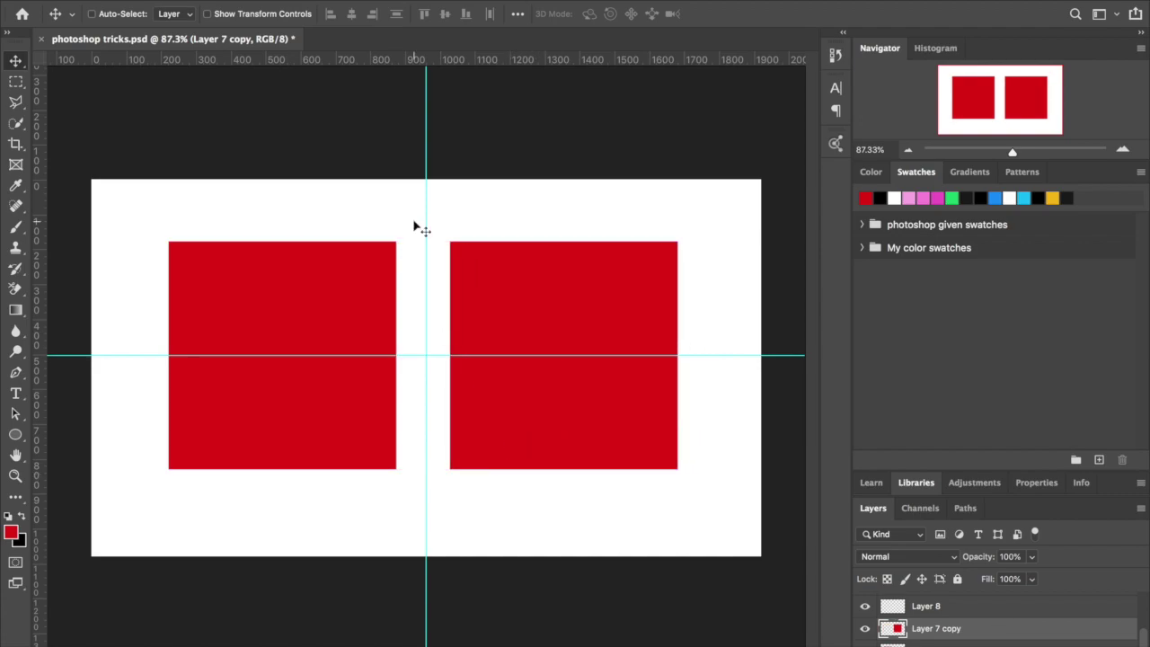
{"action": "key", "text": "super+plus"}
{"action": "left_click_drag", "start_coordinate": [547, 234], "coordinate": [559, 231]}
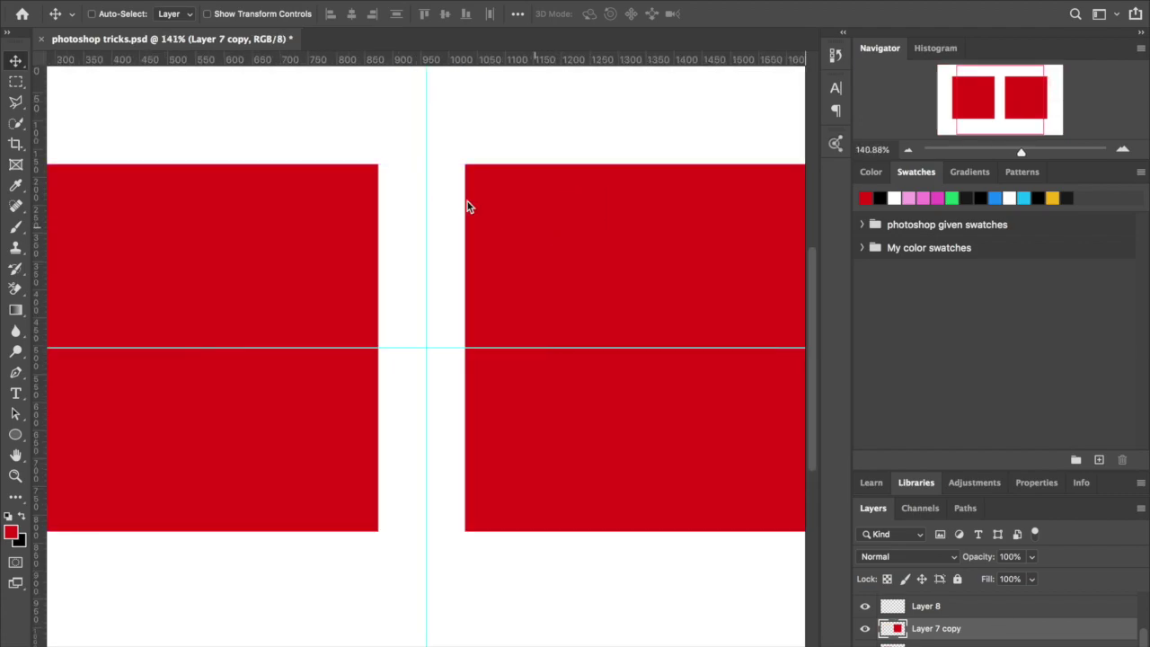
{"action": "left_click_drag", "start_coordinate": [526, 184], "coordinate": [495, 203]}
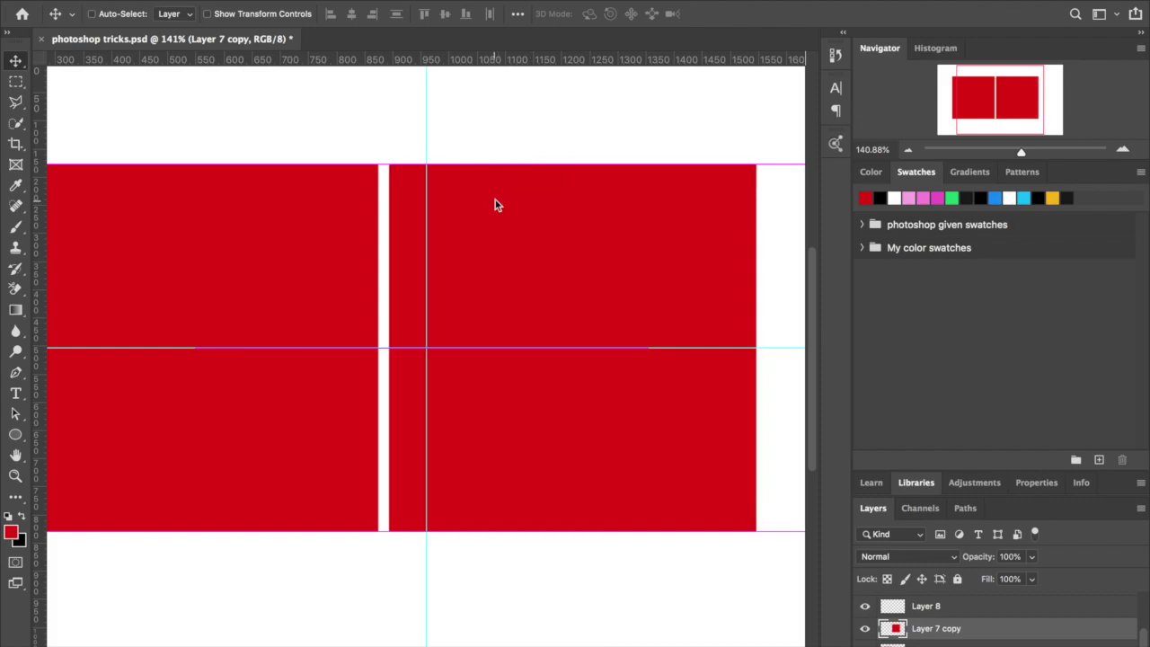
{"action": "scroll", "coordinate": [495, 205], "scroll_direction": "down", "scroll_amount": 2}
{"action": "scroll", "coordinate": [495, 205], "scroll_direction": "down", "scroll_amount": 4}
{"action": "left_click_drag", "start_coordinate": [493, 282], "coordinate": [519, 316]}
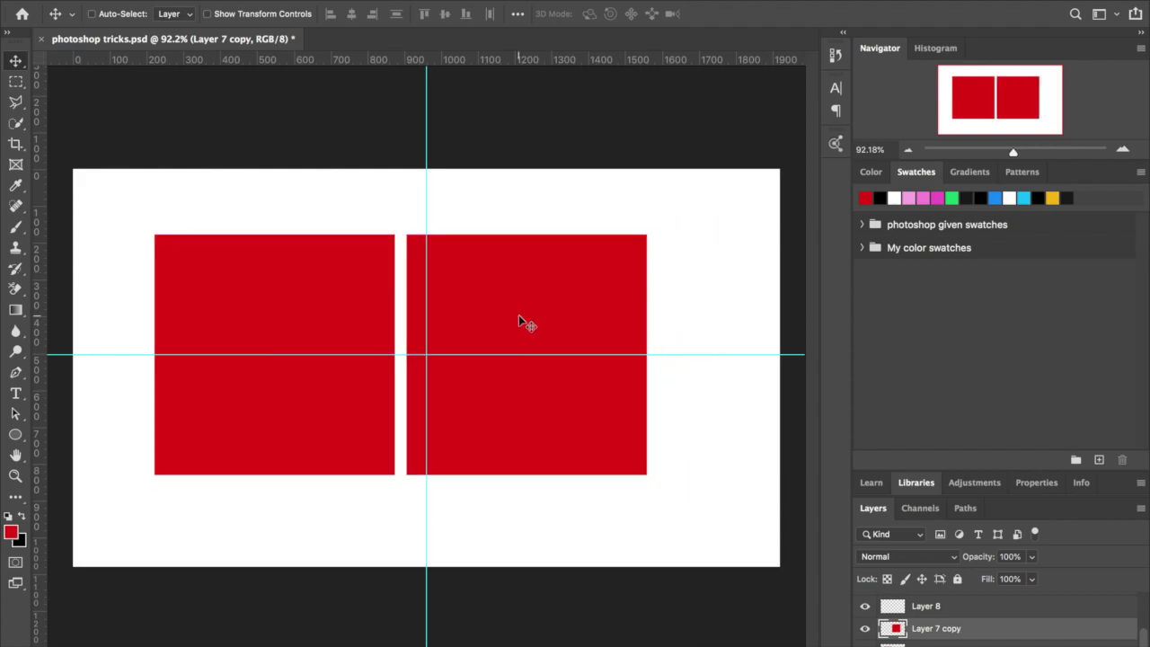
Step: Select Layer 7 and Layer 7 copy and scale both squares down together about their shared center with Free Transform
{"action": "left_click", "coordinate": [935, 644], "text": "shift"}
{"action": "key", "text": "super+t"}
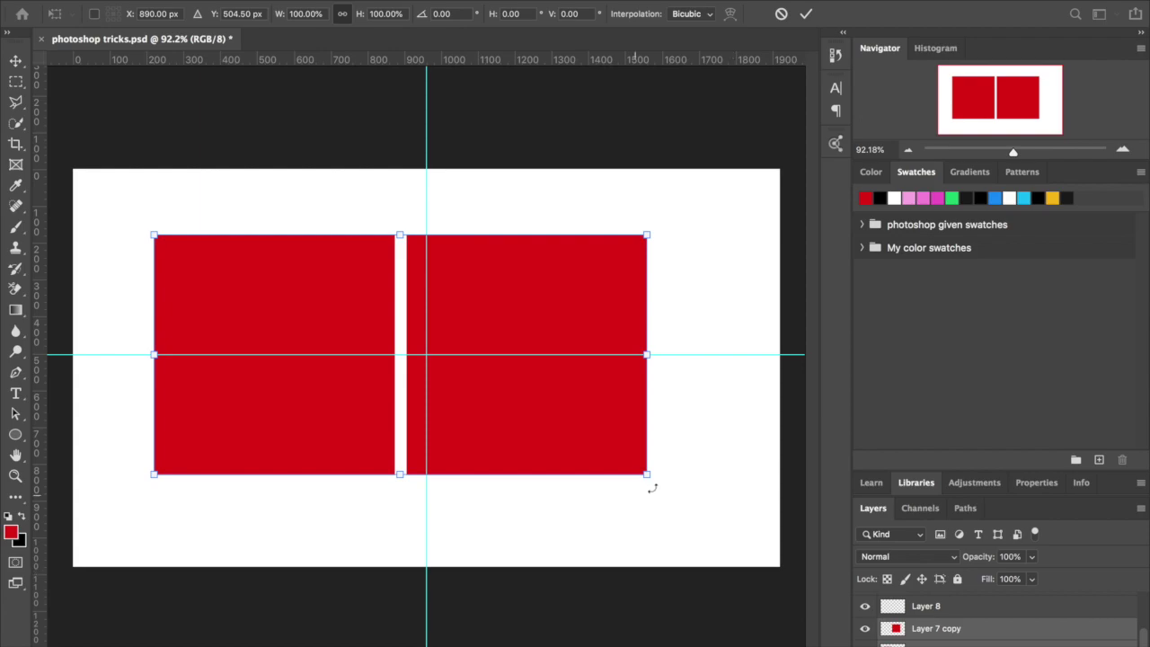
{"action": "left_click_drag", "start_coordinate": [649, 476], "coordinate": [527, 390]}
{"action": "key", "text": "Return"}
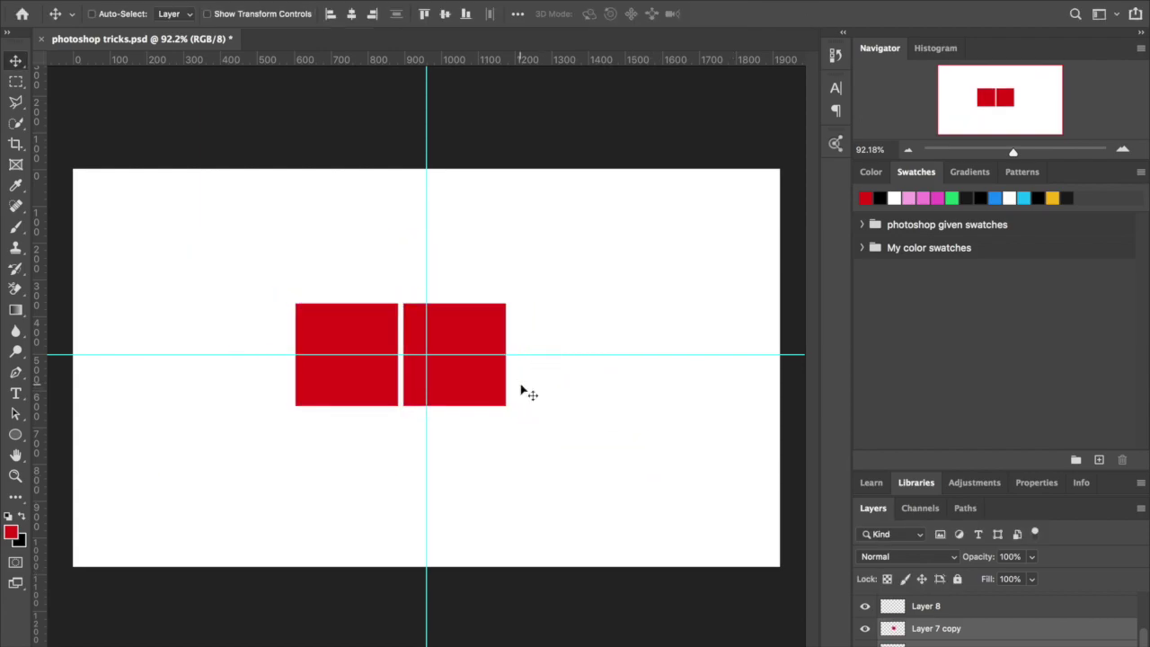
Step: Select Layer 7 copy alone and extend the selection to include the adjacent Layer 7
{"action": "left_click", "coordinate": [920, 633]}
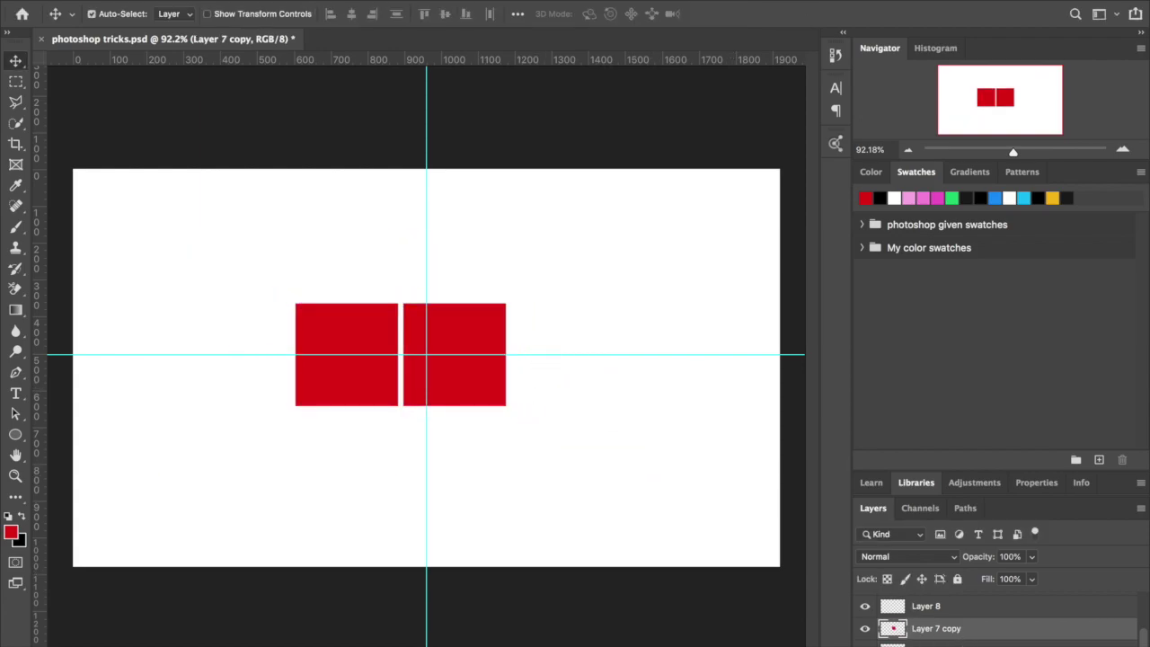
{"action": "left_click", "coordinate": [934, 644], "text": "shift"}
{"action": "scroll", "coordinate": [938, 634], "scroll_direction": "down", "scroll_amount": 1}
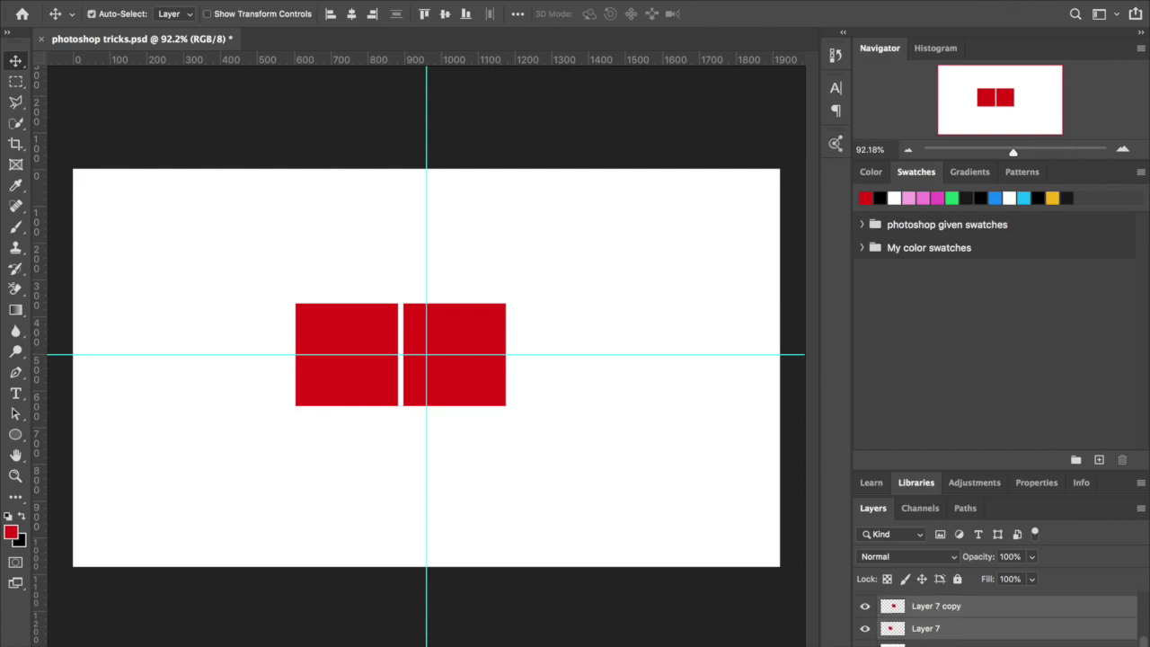
{"action": "scroll", "coordinate": [950, 636], "scroll_direction": "up", "scroll_amount": 1}
{"action": "scroll", "coordinate": [950, 637], "scroll_direction": "down", "scroll_amount": 1}
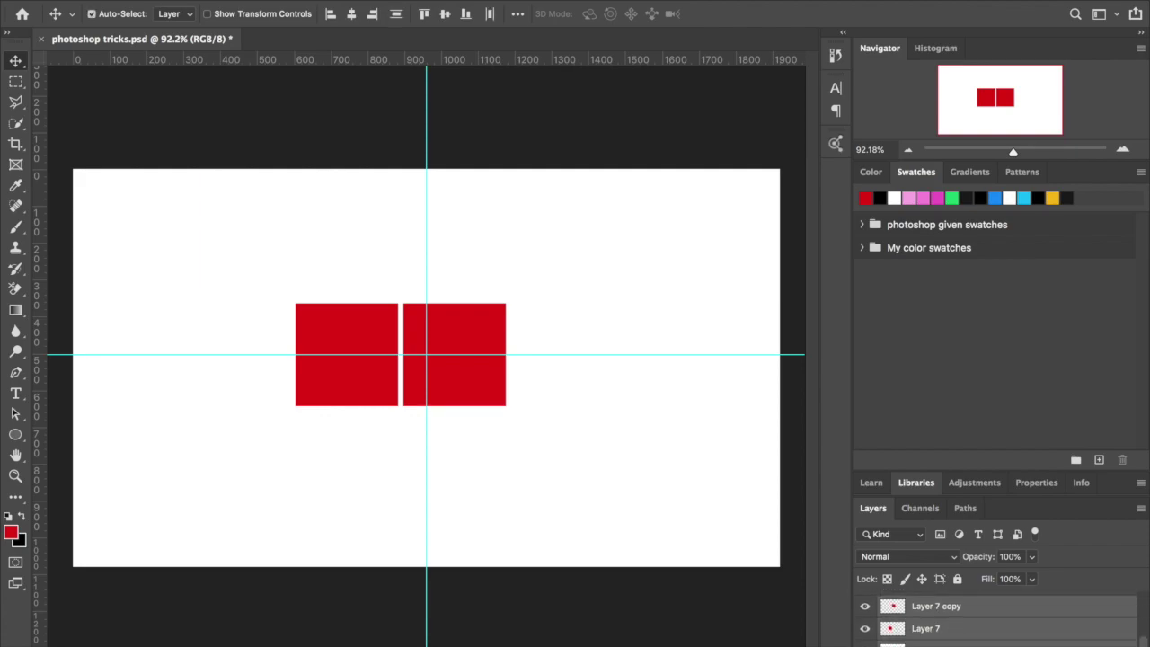
Step: Remove Layer 7 from the layer selection, and add and remove the non-adjacent image layer above Layer 8
{"action": "left_click", "coordinate": [950, 634], "text": "ctrl"}
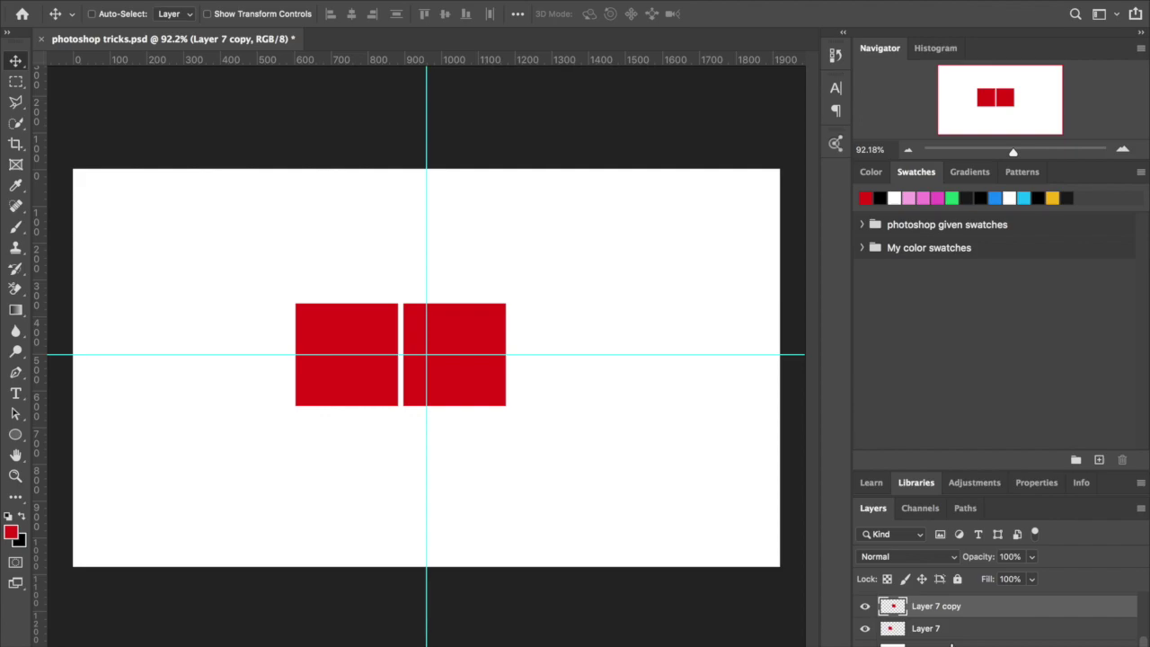
{"action": "scroll", "coordinate": [952, 640], "scroll_direction": "up", "scroll_amount": 2}
{"action": "left_click", "coordinate": [955, 611], "text": "ctrl"}
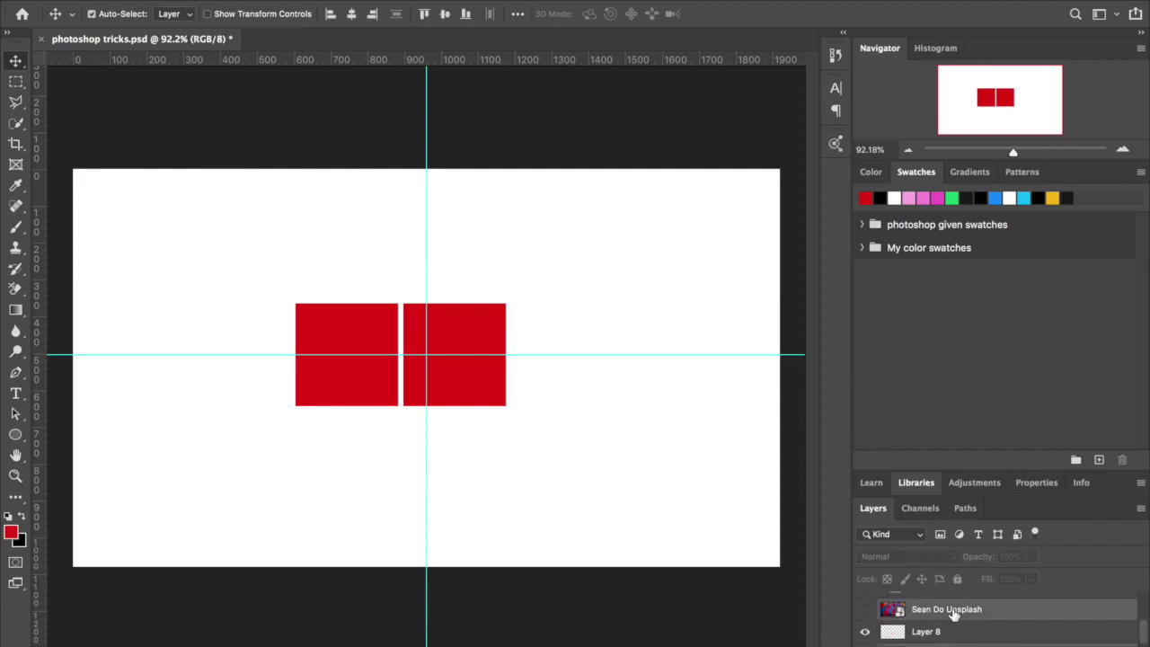
{"action": "left_click", "coordinate": [955, 611], "text": "ctrl"}
{"action": "scroll", "coordinate": [950, 629], "scroll_direction": "down", "scroll_amount": 2}
{"action": "scroll", "coordinate": [953, 632], "scroll_direction": "up", "scroll_amount": 5}
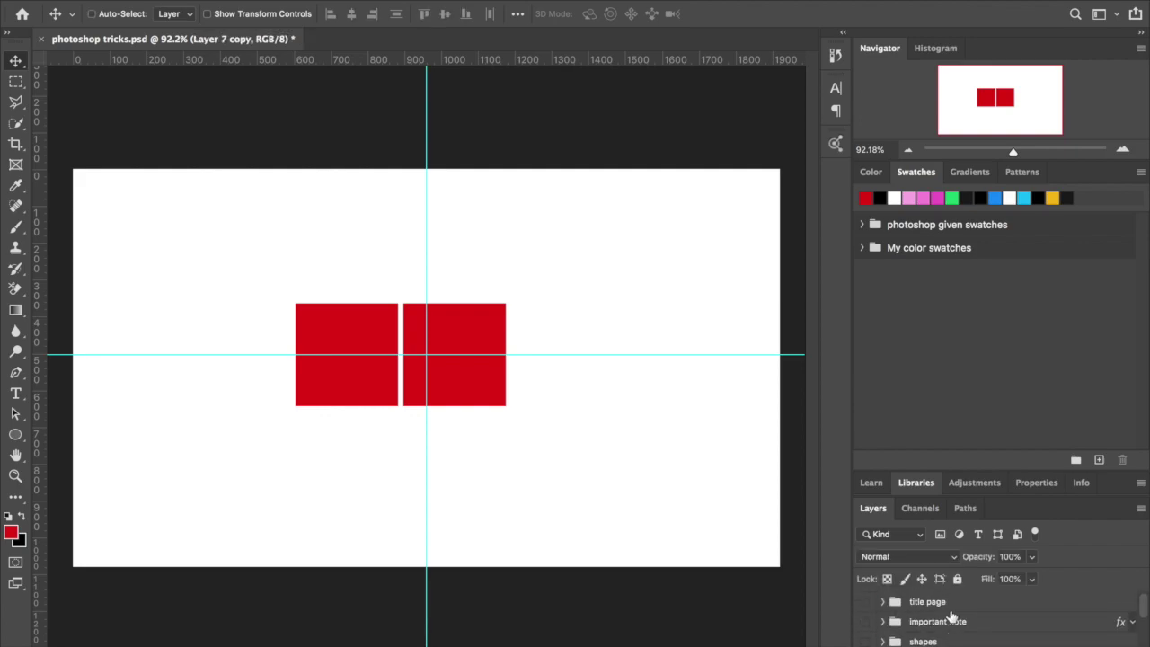
Step: Select the whole layer range from the title page group to Layer 7 copy, and reduce it to Layer 7 copy
{"action": "left_click", "coordinate": [951, 608], "text": "ctrl"}
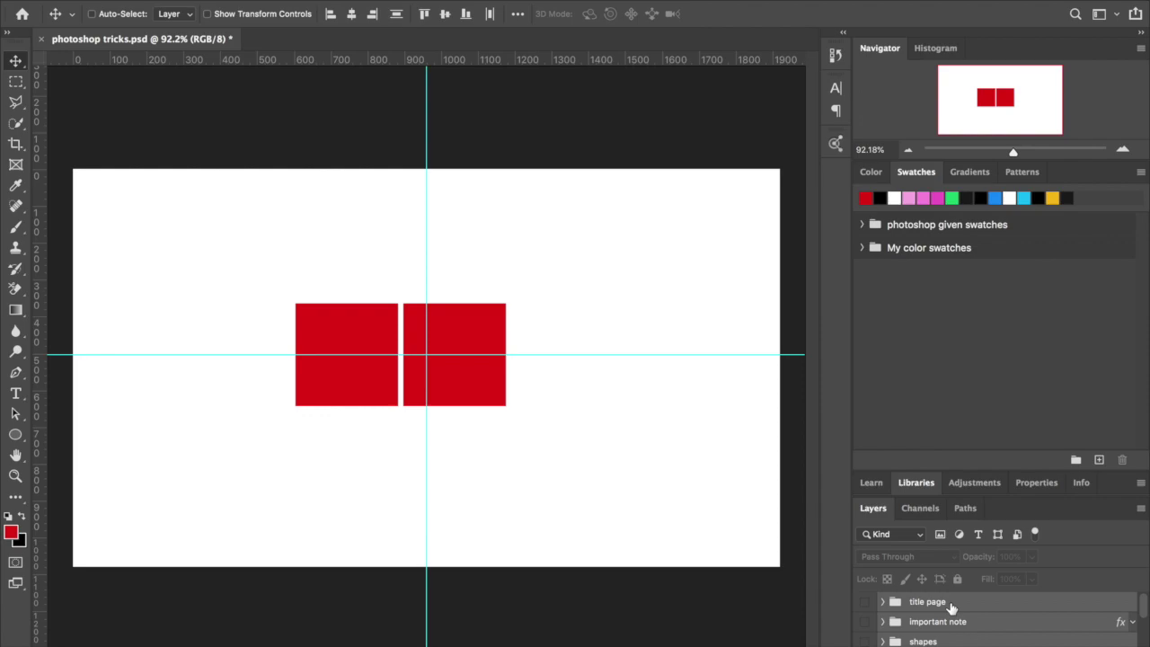
{"action": "scroll", "coordinate": [954, 616], "scroll_direction": "down", "scroll_amount": 2}
{"action": "scroll", "coordinate": [960, 630], "scroll_direction": "up", "scroll_amount": 2}
{"action": "scroll", "coordinate": [950, 632], "scroll_direction": "down", "scroll_amount": 2}
{"action": "left_click", "coordinate": [950, 613]}
{"action": "scroll", "coordinate": [951, 618], "scroll_direction": "up", "scroll_amount": 2}
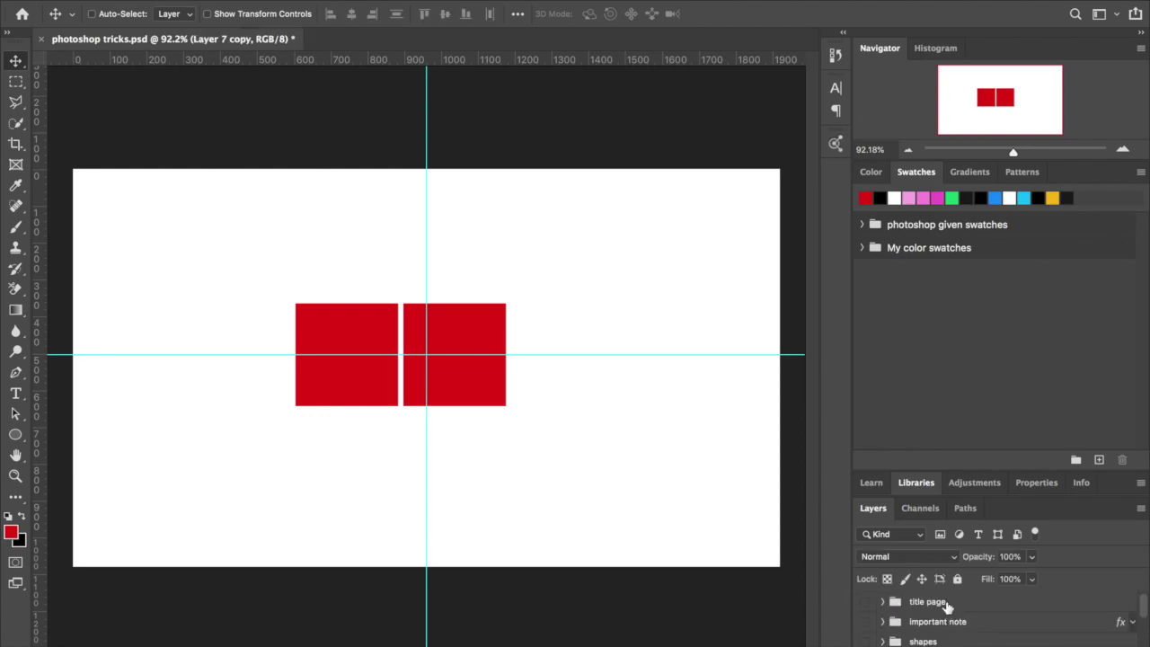
Step: Add the title page group to the layer selection, reselect only Layer 7 copy, and cancel its Layer Style dialog
{"action": "left_click", "coordinate": [951, 608], "text": "ctrl"}
{"action": "scroll", "coordinate": [973, 638], "scroll_direction": "down", "scroll_amount": 2}
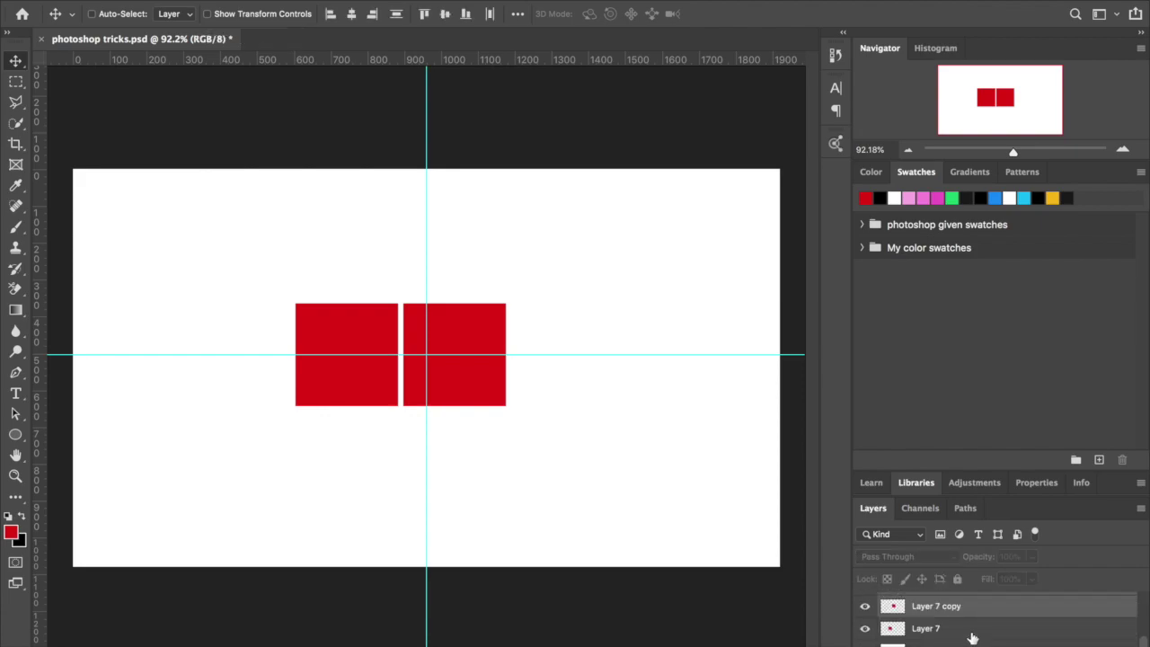
{"action": "double_click", "coordinate": [970, 613]}
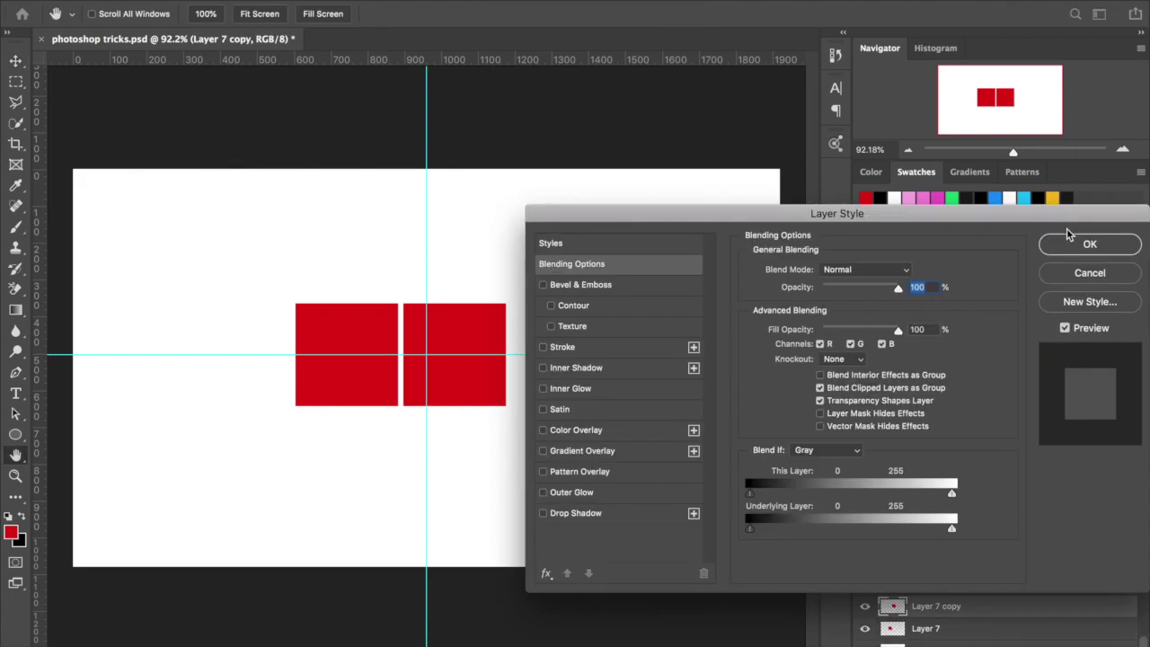
{"action": "left_click", "coordinate": [1070, 274]}
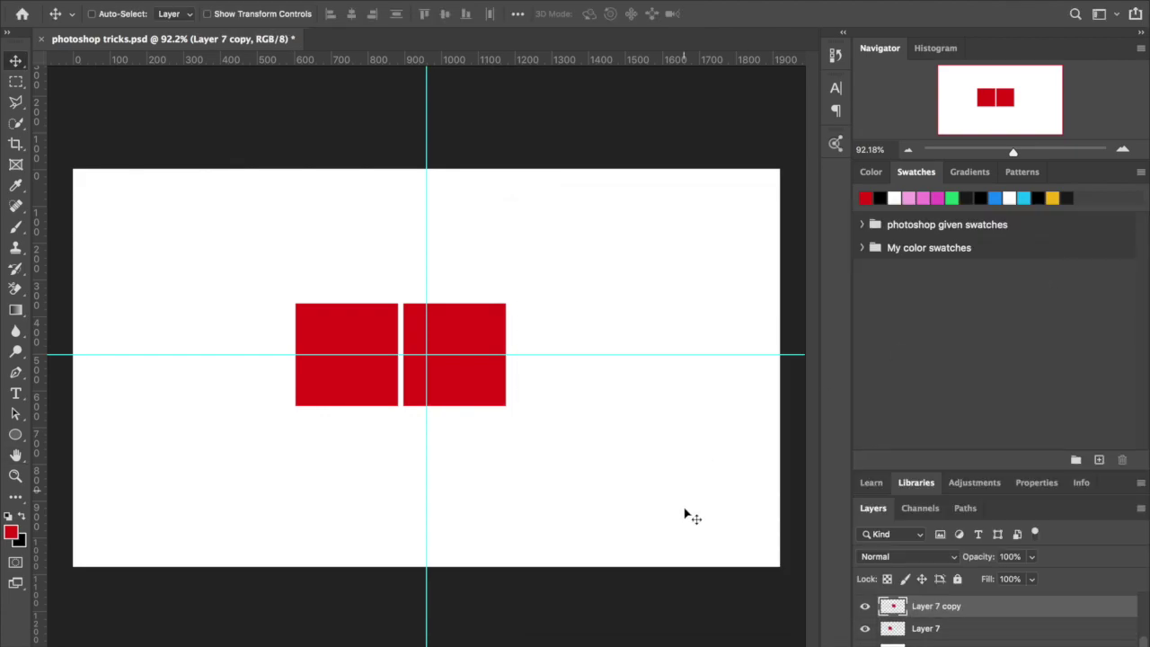
Step: Select Layer 7 and move its red square about 280 px left, keeping it horizontally in line with the copy
{"action": "left_click", "coordinate": [945, 629]}
{"action": "key", "text": "shift+Left"}
{"action": "key", "text": "shift+Left"}
{"action": "key", "text": "shift+Left"}
{"action": "key", "text": "shift+Left"}
{"action": "key", "text": "shift+Left"}
{"action": "key", "text": "shift+Left"}
{"action": "key", "text": "shift+Left"}
{"action": "key", "text": "shift+Left"}
{"action": "key", "text": "shift+Left"}
{"action": "key", "text": "shift+Left"}
{"action": "key", "text": "shift+Left"}
{"action": "key", "text": "shift+Left"}
{"action": "key", "text": "shift+Left"}
{"action": "key", "text": "shift+Left"}
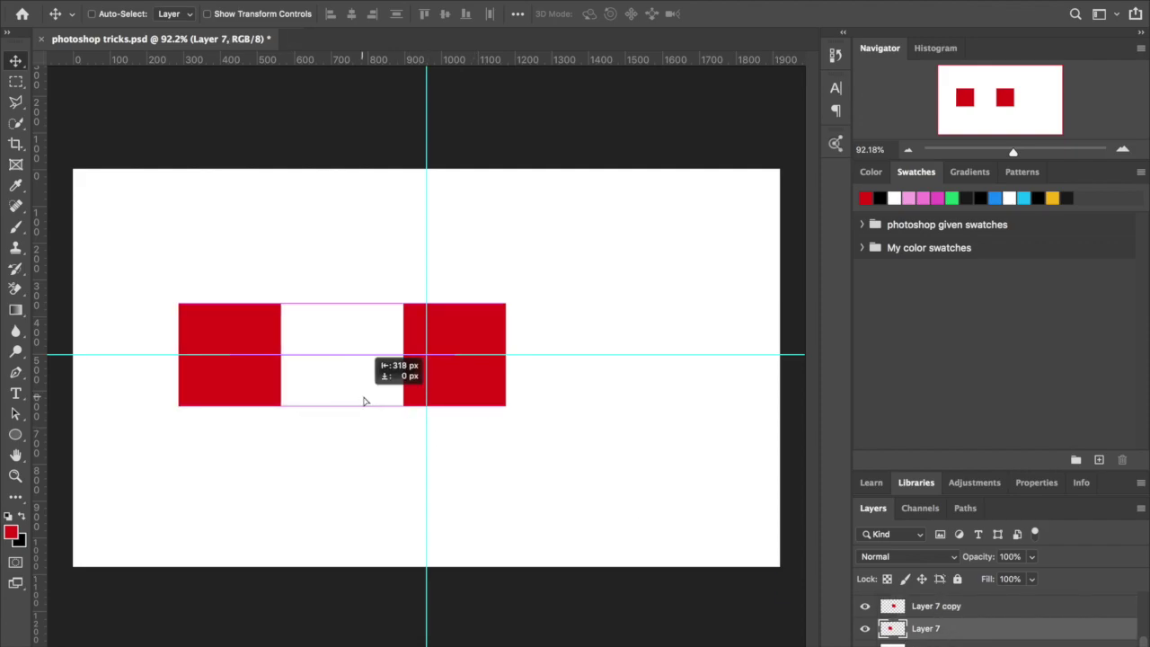
{"action": "key", "text": "shift+Right"}
{"action": "key", "text": "shift+Right"}
Step: Select Layer 7 copy and move its red square left, keeping it in horizontal line with the Layer 7 square
{"action": "left_click", "coordinate": [941, 609]}
{"action": "key", "text": "shift+Left"}
{"action": "key", "text": "shift+Left"}
{"action": "key", "text": "shift+Left"}
{"action": "key", "text": "shift+Left"}
{"action": "key", "text": "shift+Left"}
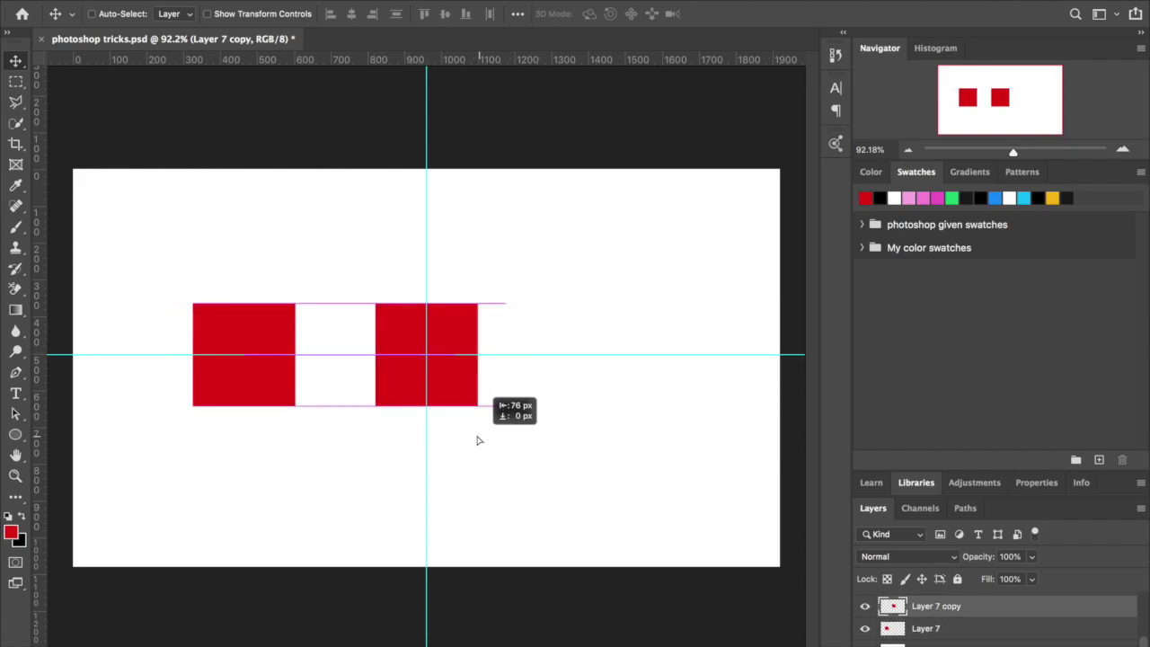
Step: Duplicate the Layer 7 copy square and place the duplicate to its right in the same row, with equal gaps between the three squares
{"action": "left_click_drag", "start_coordinate": [488, 470], "coordinate": [572, 477]}
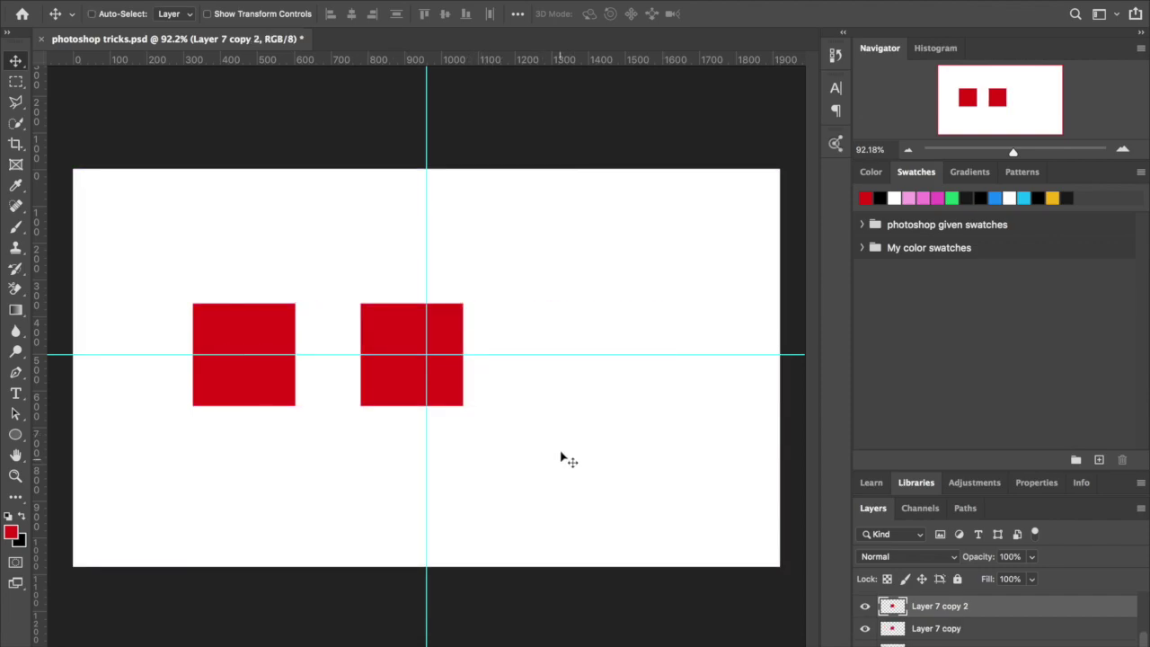
{"action": "left_click_drag", "start_coordinate": [365, 462], "coordinate": [527, 464]}
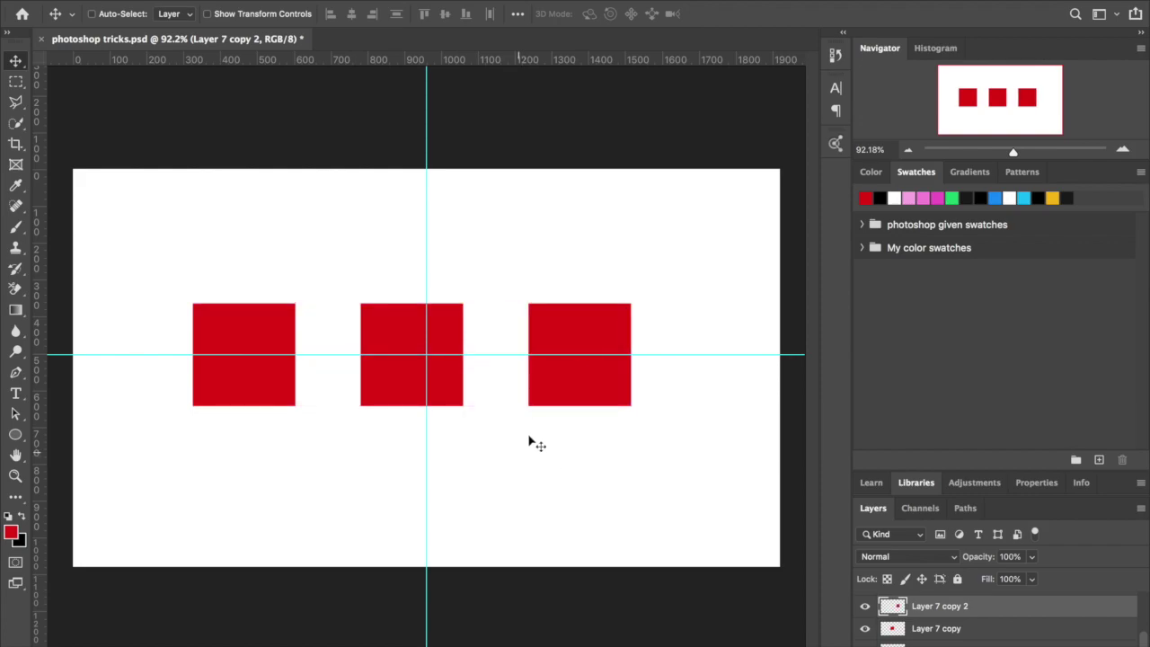
{"action": "key", "text": "shift+Left"}
{"action": "key", "text": "shift+Left"}
{"action": "key", "text": "shift+Left"}
{"action": "key", "text": "shift+Right"}
{"action": "key", "text": "shift+Right"}
Step: Toggle the Smart Guides display option in the document view
{"action": "left_click", "coordinate": [460, 4]}
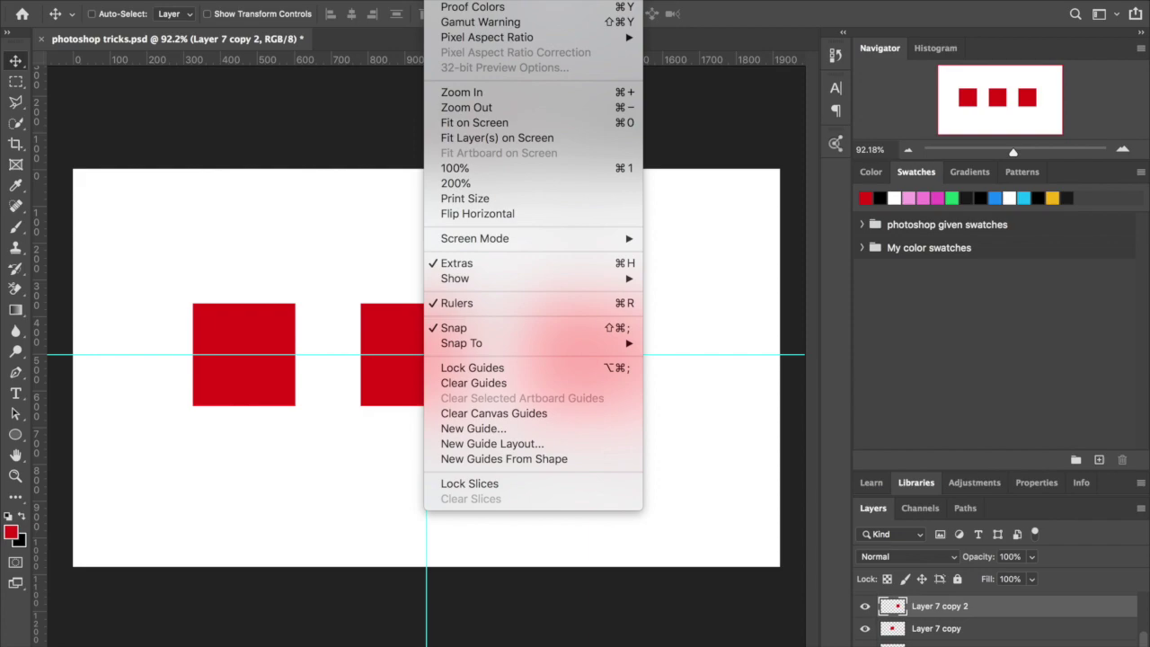
{"action": "mouse_move", "coordinate": [508, 280]}
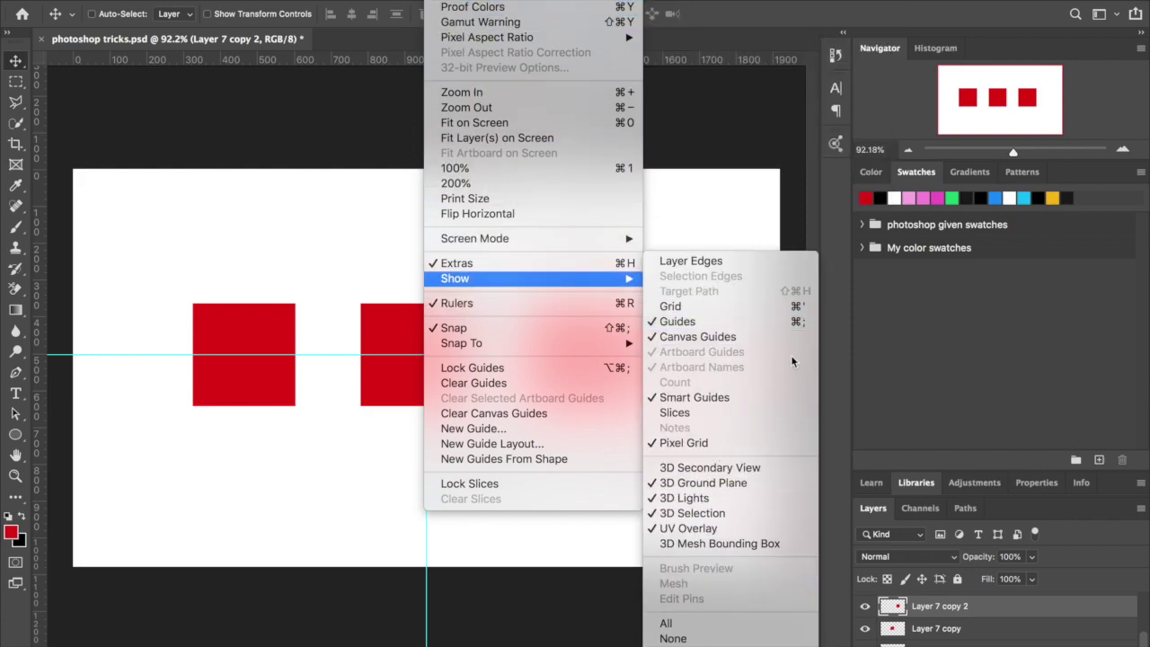
{"action": "left_click", "coordinate": [708, 397]}
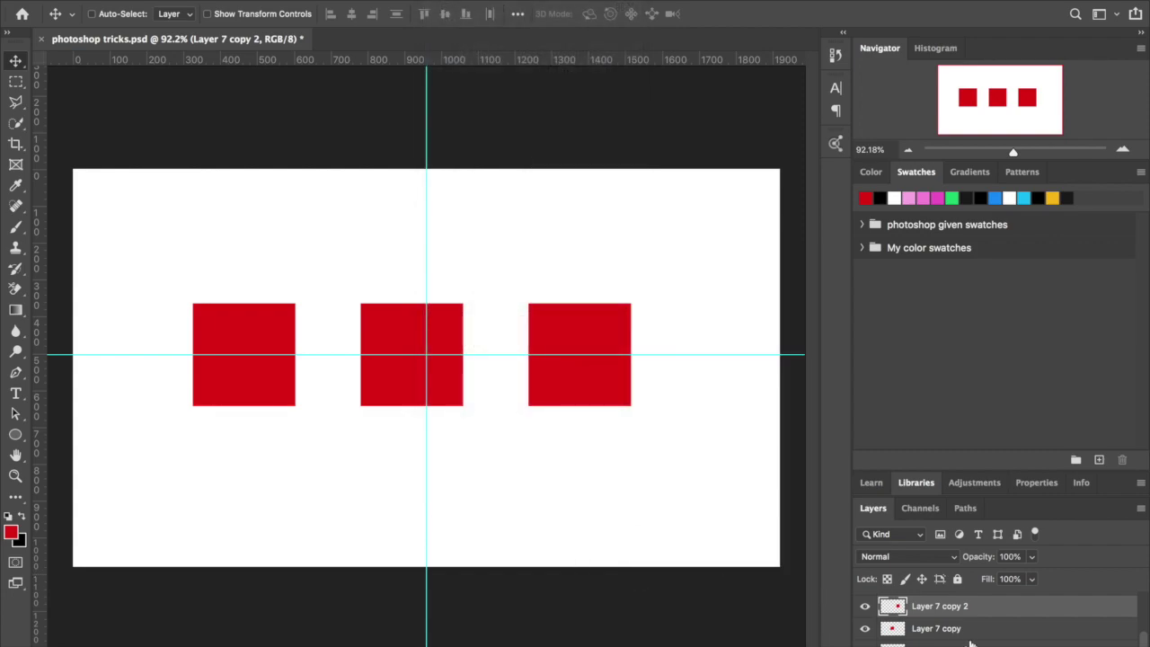
Step: Delete the three red square layers and make the colorful balloon photo layer visible
{"action": "key", "text": "Delete"}
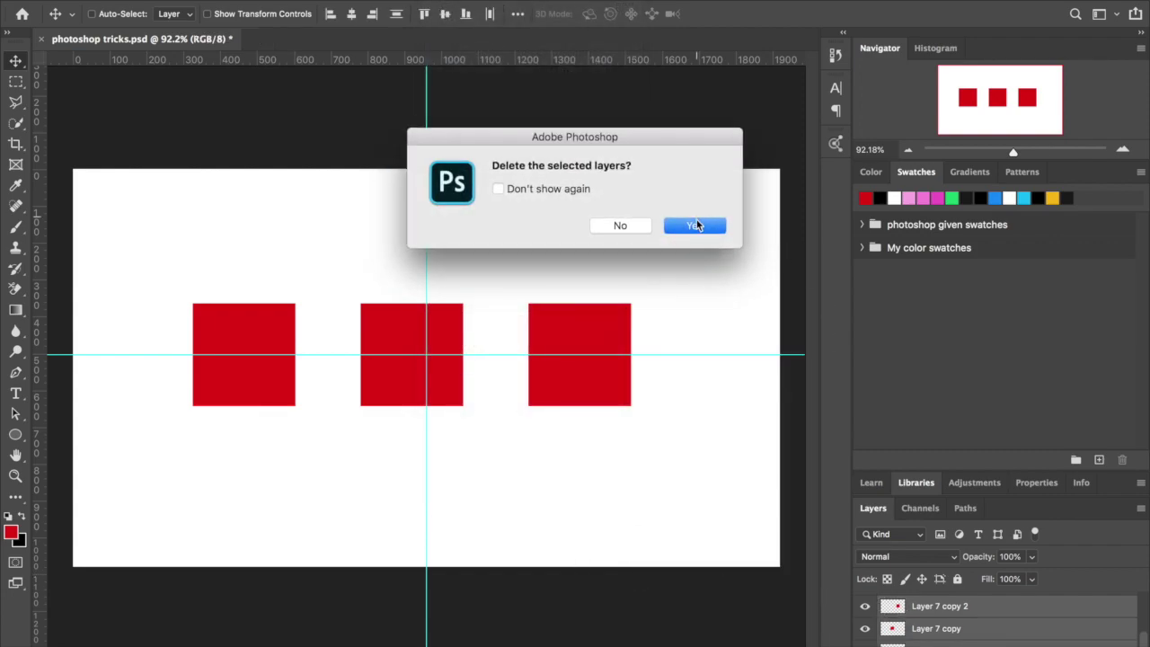
{"action": "left_click", "coordinate": [697, 223]}
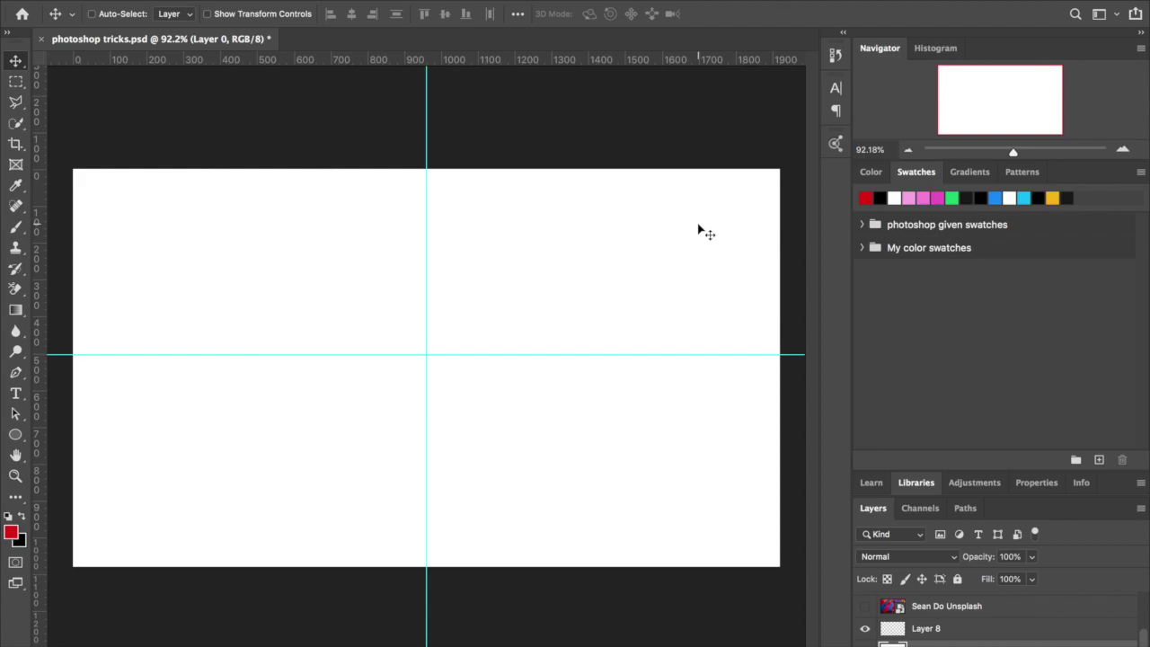
{"action": "left_click", "coordinate": [865, 606]}
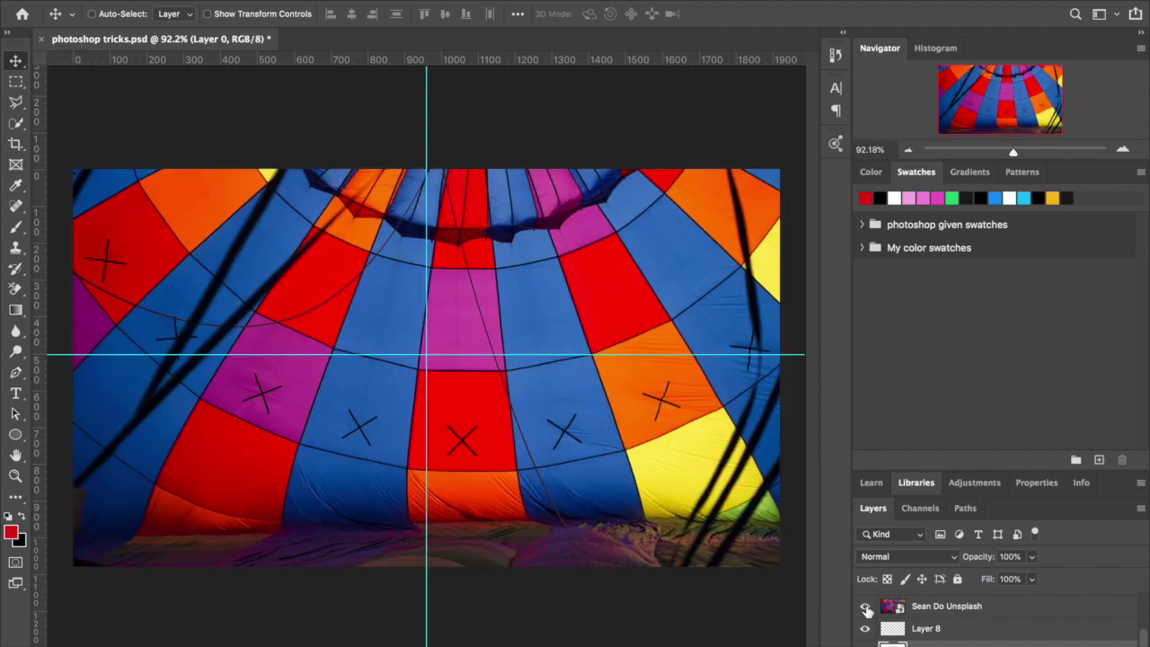
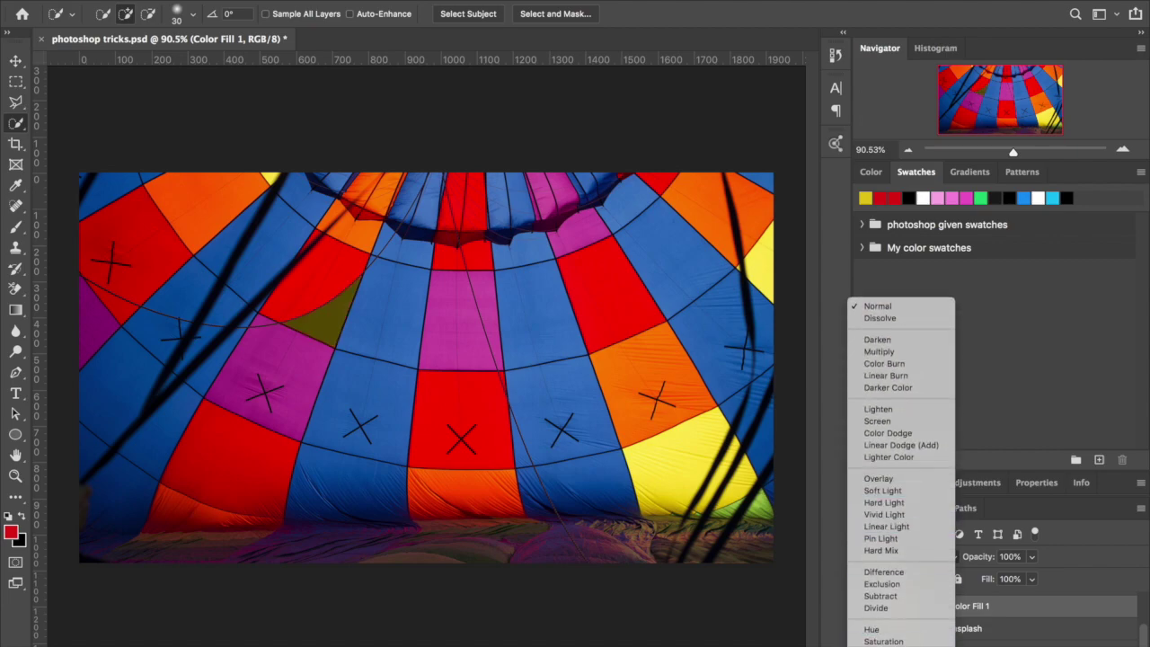
Step: Leave the blend mode choices and delete the Color Fill 1 layer above the balloon photo
{"action": "key", "text": "Return"}
{"action": "key", "text": "Delete"}
{"action": "left_click", "coordinate": [706, 227]}
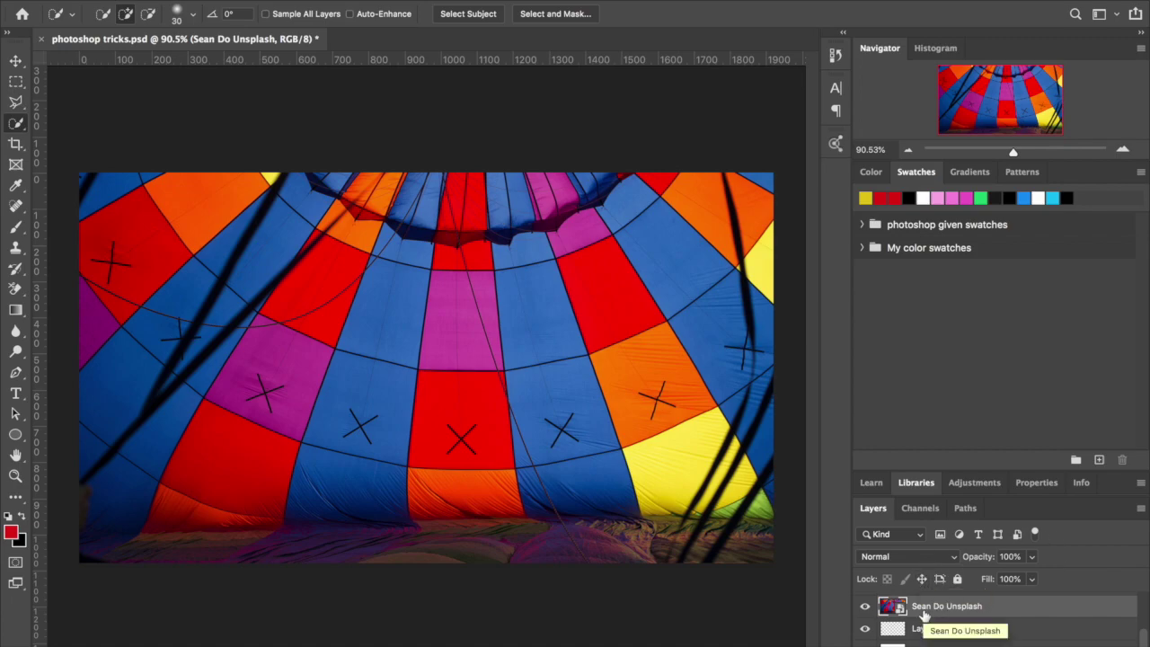
Step: Open a Hue/Saturation adjustment on the balloon photo and try shifting the Master hue before returning it to neutral
{"action": "key", "text": "ctrl+u"}
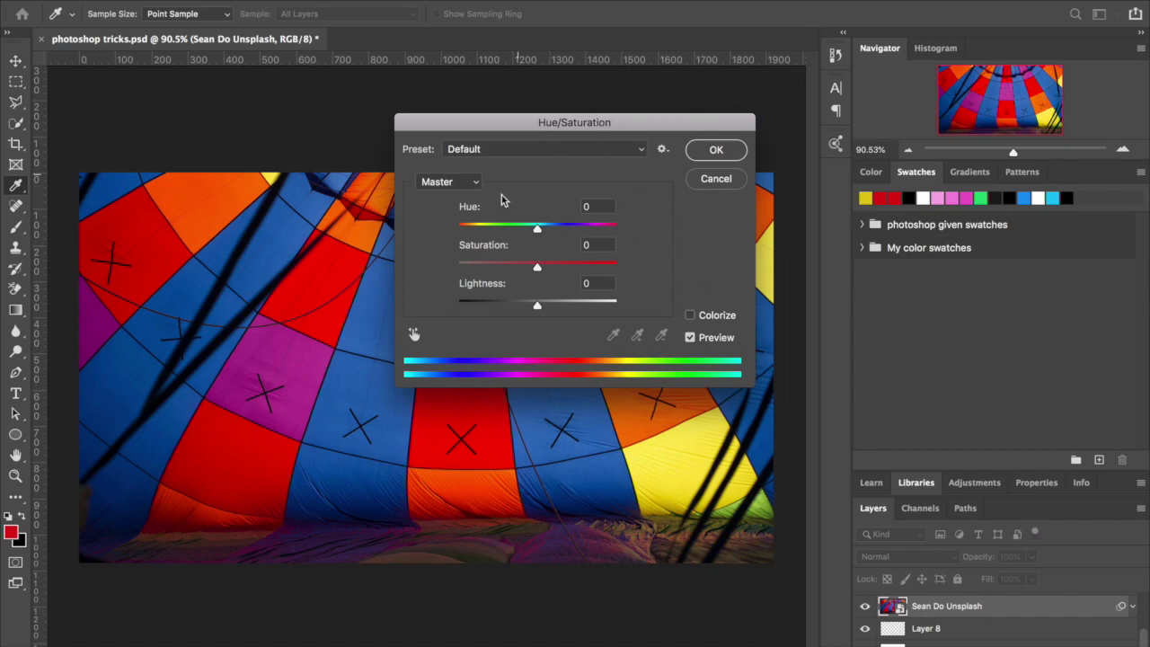
{"action": "left_click", "coordinate": [513, 230]}
{"action": "left_click_drag", "start_coordinate": [512, 231], "coordinate": [538, 247]}
Step: Switch the Hue/Saturation range to Reds and set its hue to +2
{"action": "left_click", "coordinate": [455, 183]}
{"action": "left_click", "coordinate": [457, 194]}
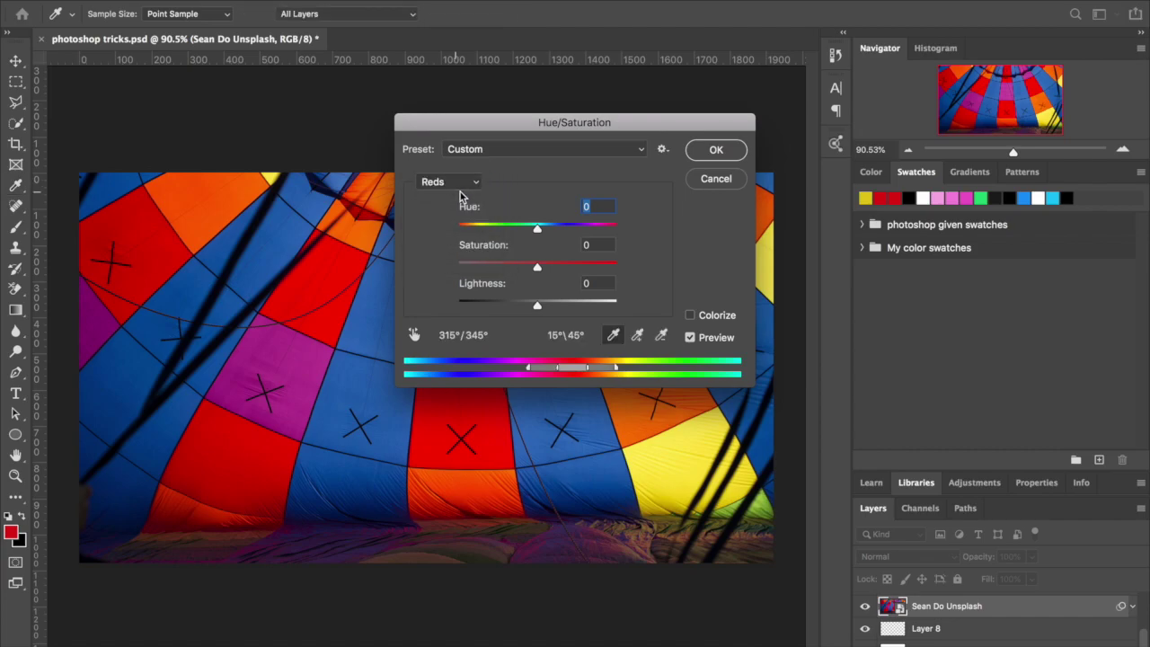
{"action": "mouse_move", "coordinate": [535, 227]}
{"action": "left_mouse_down"}
{"action": "mouse_move", "coordinate": [477, 231]}
{"action": "mouse_move", "coordinate": [584, 228]}
{"action": "mouse_move", "coordinate": [537, 228]}
{"action": "left_mouse_up"}
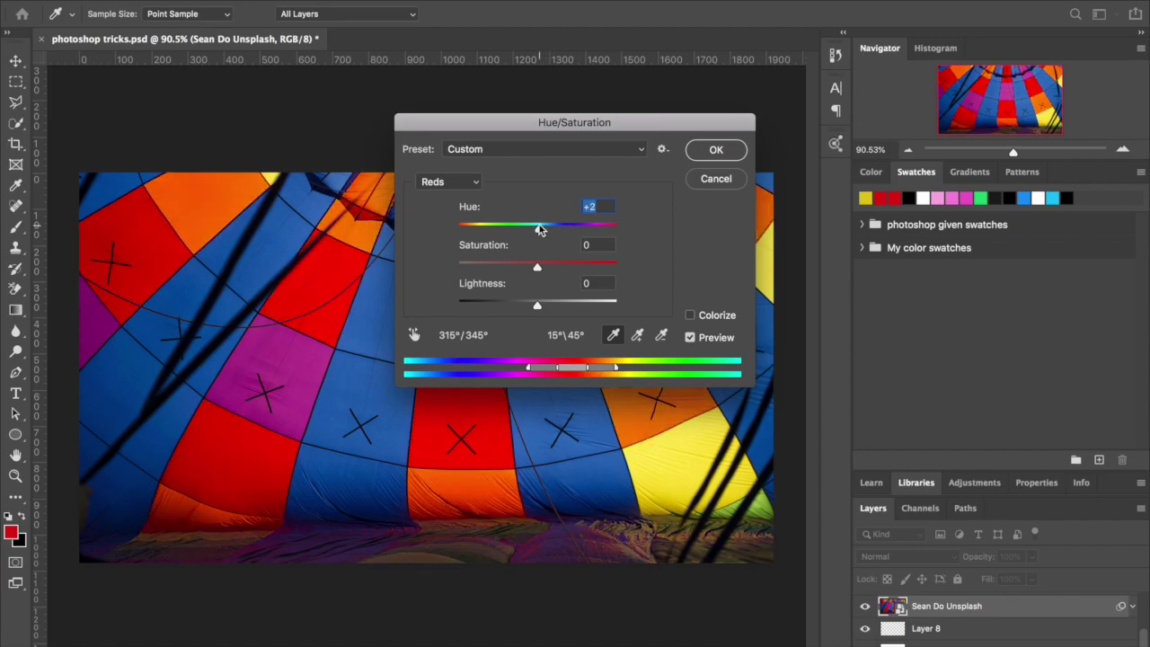
Step: Try a hue of -89 on the Yellows range, bring it back to about -2, and apply the Hue/Saturation adjustment
{"action": "left_click", "coordinate": [466, 184]}
{"action": "left_click", "coordinate": [441, 194]}
{"action": "left_click_drag", "start_coordinate": [538, 228], "coordinate": [488, 222]}
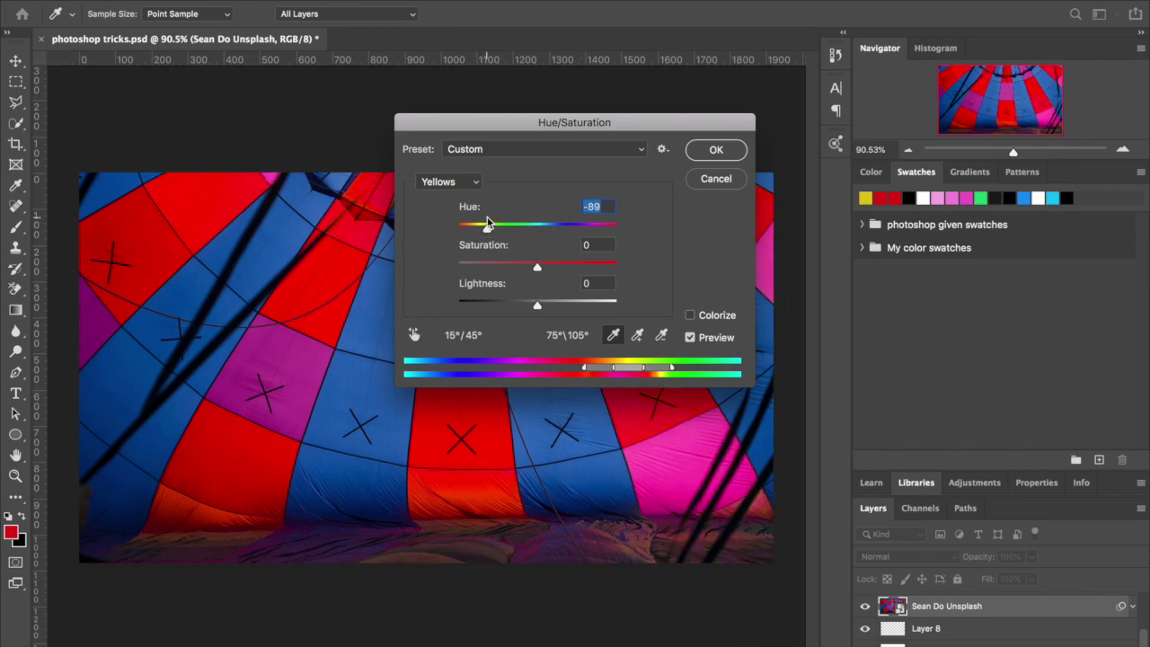
{"action": "left_click_drag", "start_coordinate": [488, 223], "coordinate": [537, 228]}
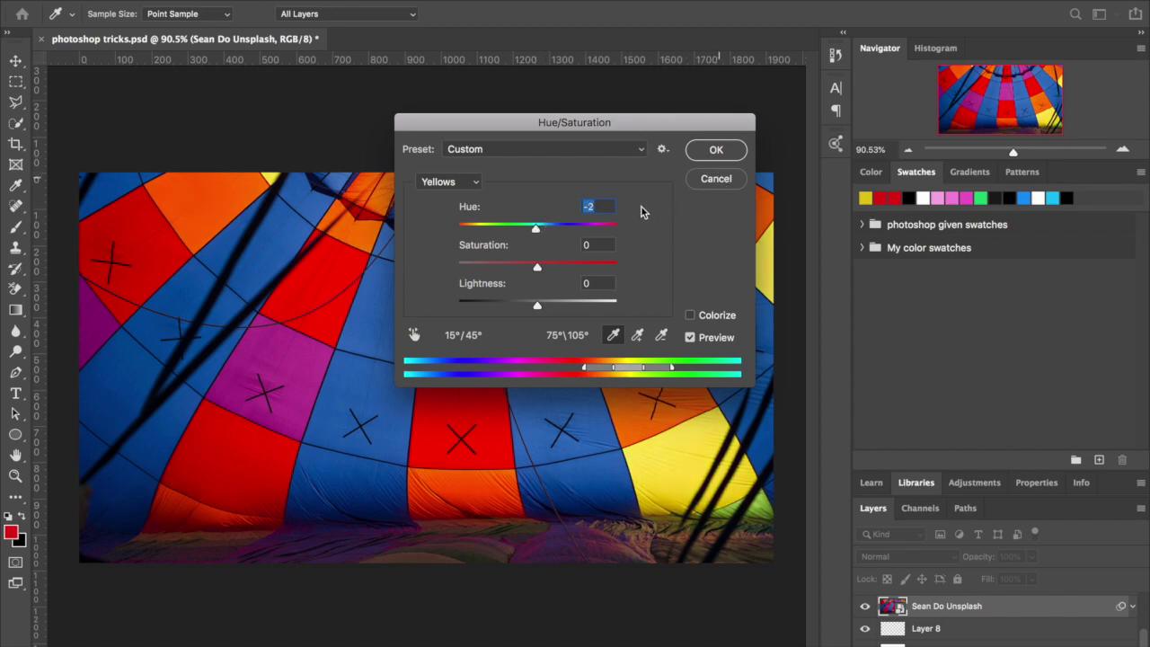
{"action": "left_click_drag", "start_coordinate": [536, 227], "coordinate": [533, 231]}
{"action": "left_click", "coordinate": [729, 150]}
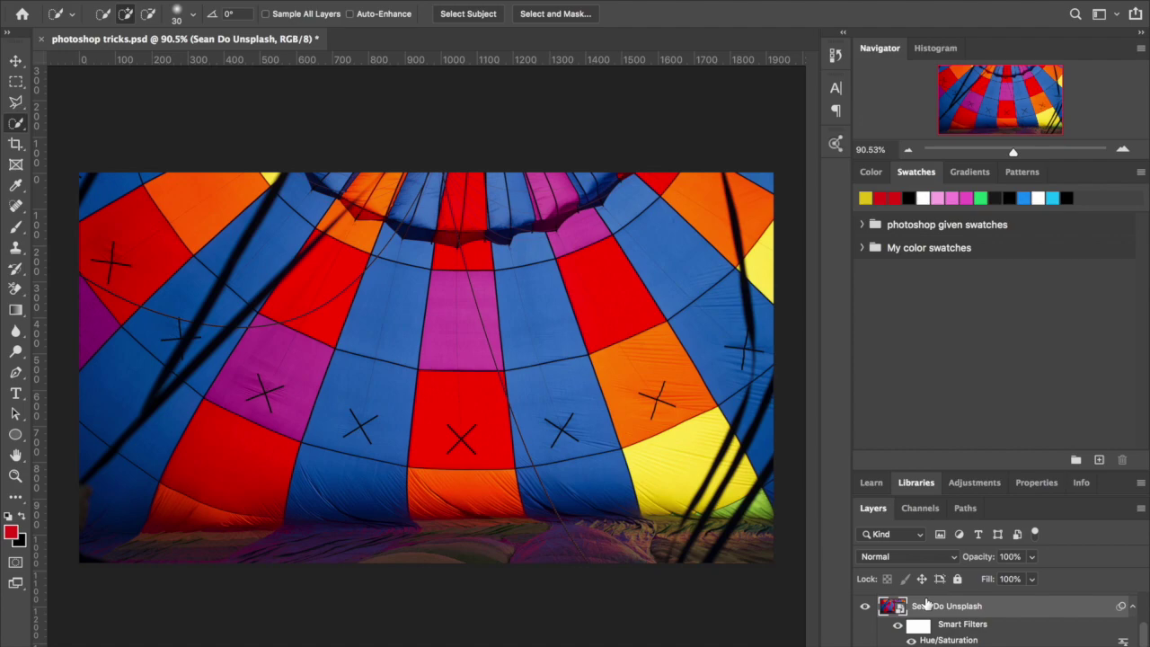
Step: Hide the balloon photo layer, and show and select the Text group containing the multicolored lines
{"action": "left_click", "coordinate": [868, 610]}
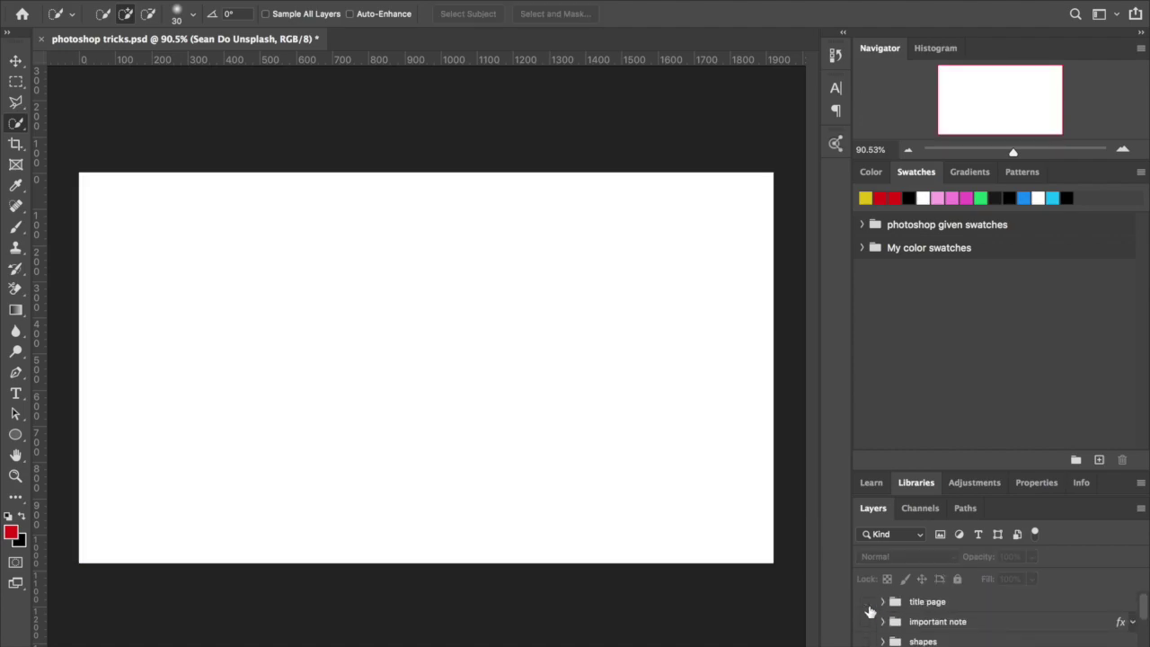
{"action": "scroll", "coordinate": [870, 612], "scroll_direction": "down", "scroll_amount": 1}
{"action": "scroll", "coordinate": [517, 430], "scroll_direction": "up", "scroll_amount": 2}
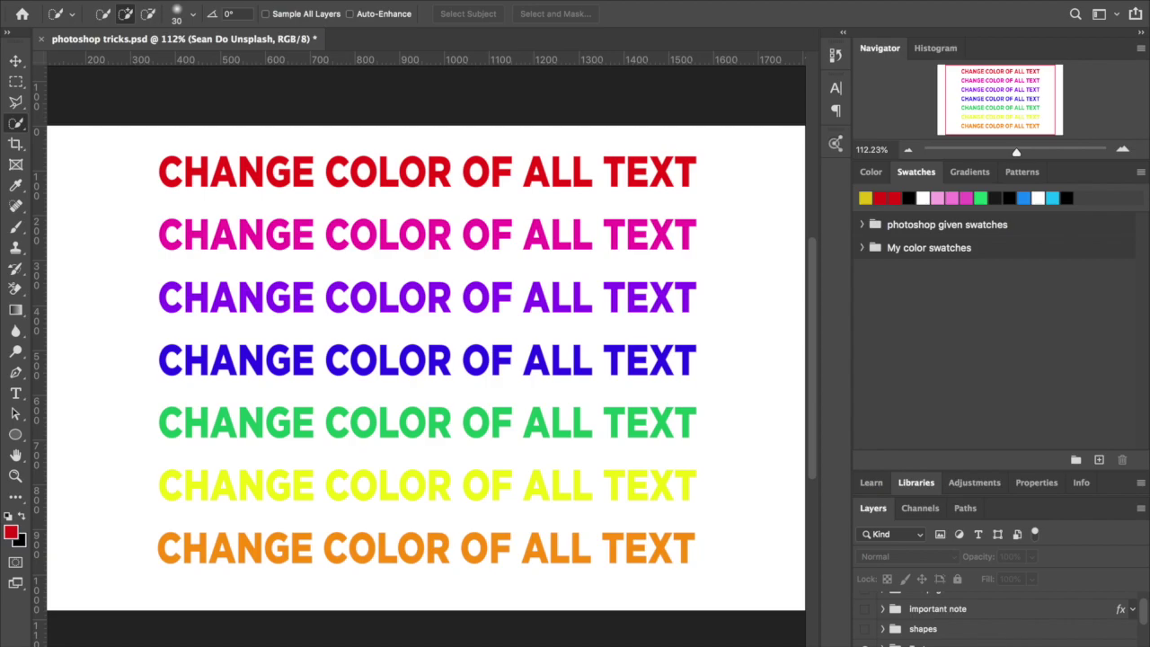
{"action": "left_click", "coordinate": [925, 644]}
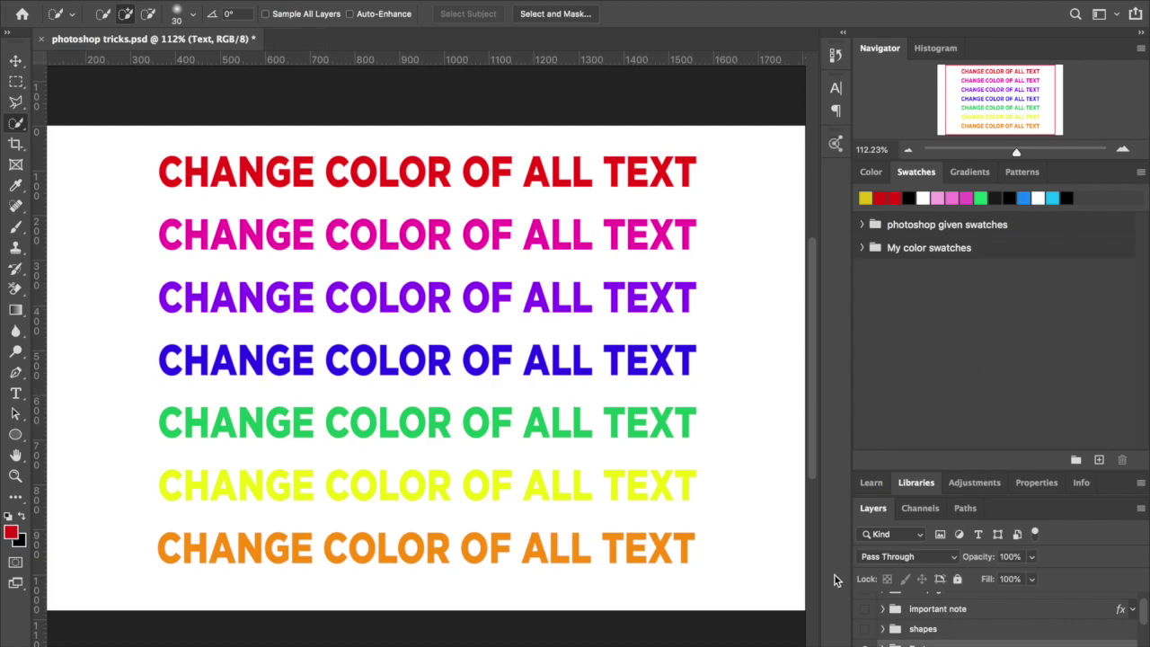
{"action": "scroll", "coordinate": [936, 612], "scroll_direction": "up", "scroll_amount": 1}
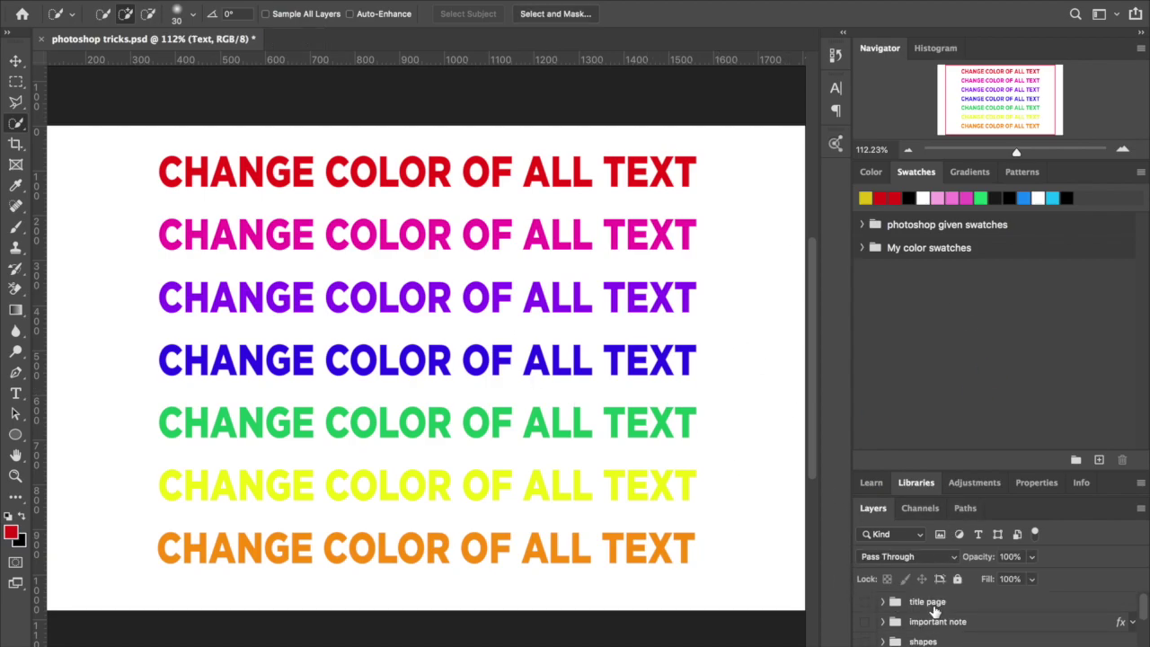
Step: Select the title page group and filter the layer list by kind to show only type layers
{"action": "left_click", "coordinate": [935, 601]}
{"action": "left_click", "coordinate": [888, 534]}
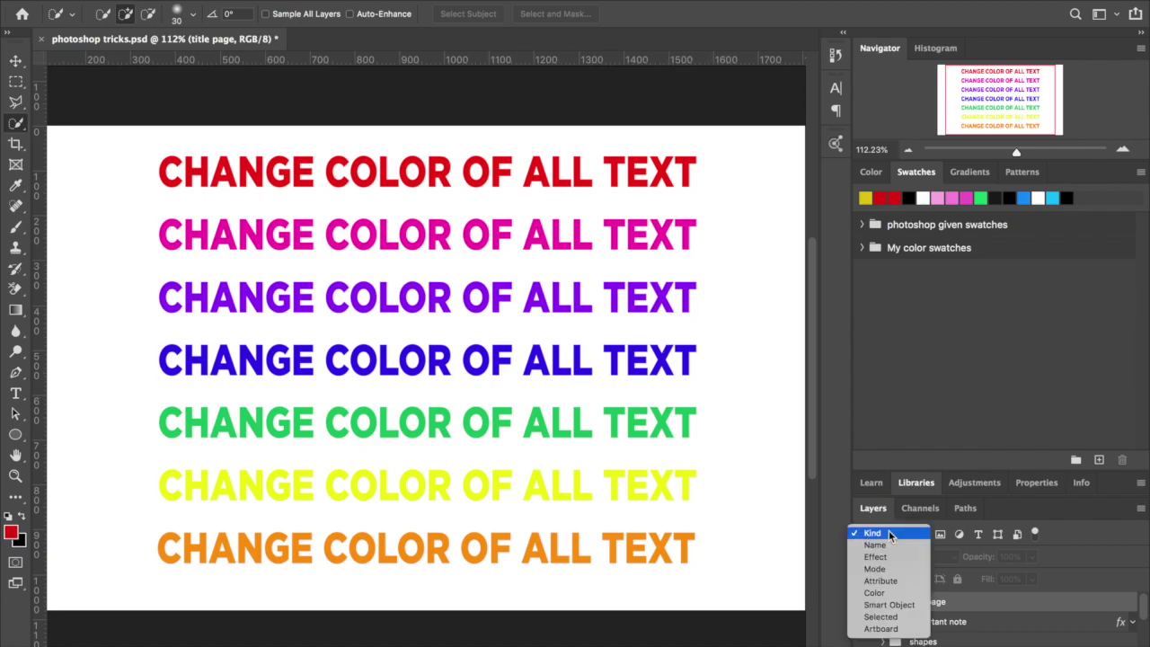
{"action": "left_click", "coordinate": [889, 533]}
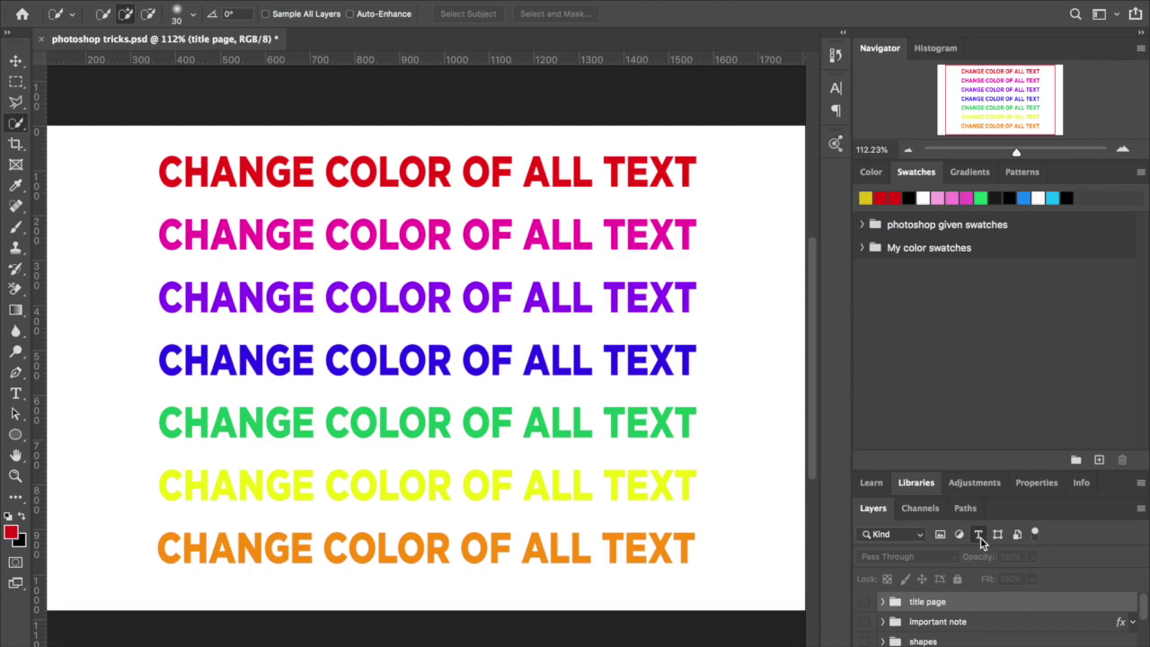
{"action": "left_click", "coordinate": [979, 536]}
{"action": "scroll", "coordinate": [986, 629], "scroll_direction": "down", "scroll_amount": 10}
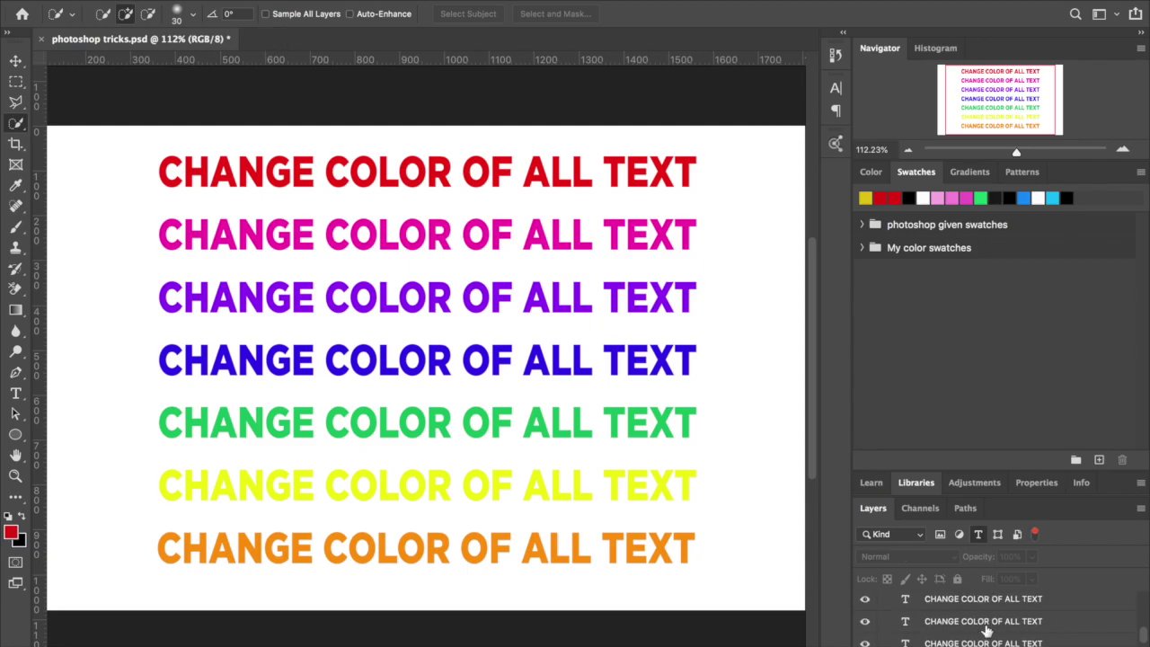
{"action": "scroll", "coordinate": [986, 629], "scroll_direction": "up", "scroll_amount": 1}
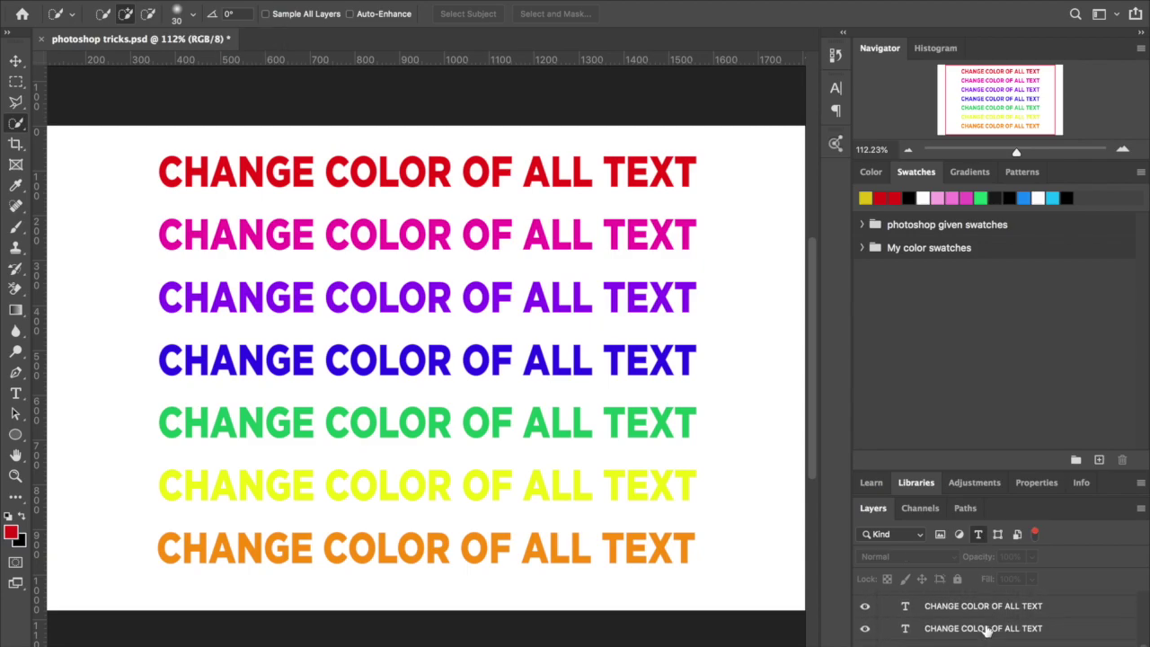
{"action": "scroll", "coordinate": [986, 629], "scroll_direction": "up", "scroll_amount": 10}
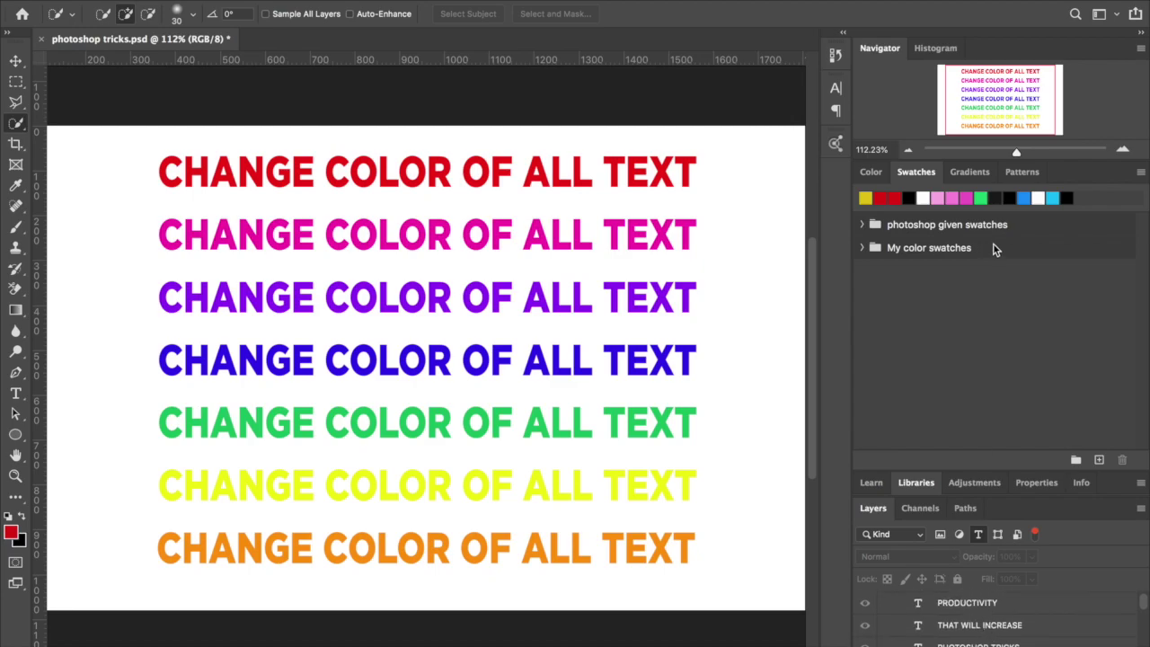
Step: Expand the My color swatches group and select all the filtered text layers, from PRODUCTIVITY through the CHANGE COLOR OF ALL TEXT lines
{"action": "left_click", "coordinate": [863, 248]}
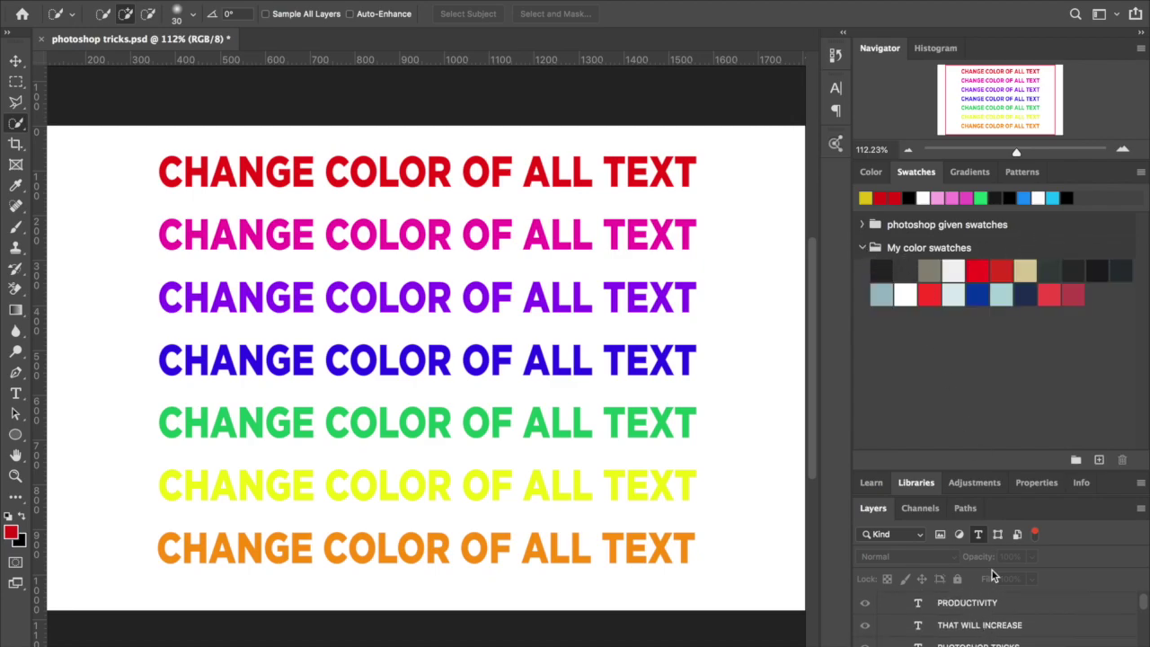
{"action": "left_click", "coordinate": [974, 609]}
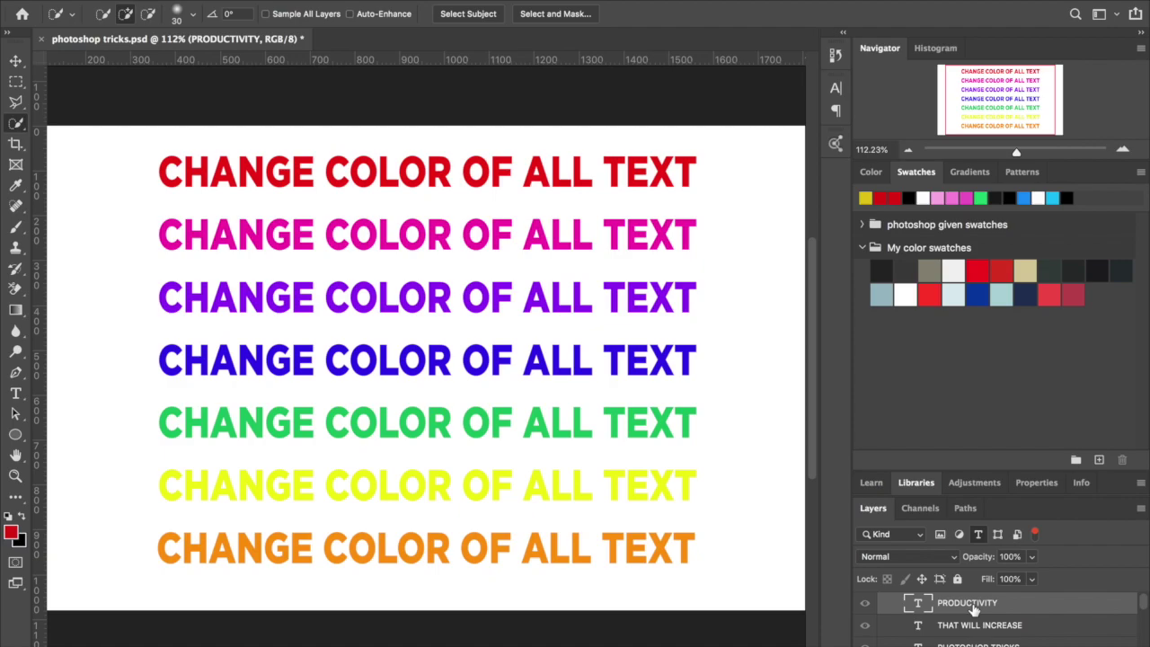
{"action": "scroll", "coordinate": [974, 610], "scroll_direction": "down", "scroll_amount": 5}
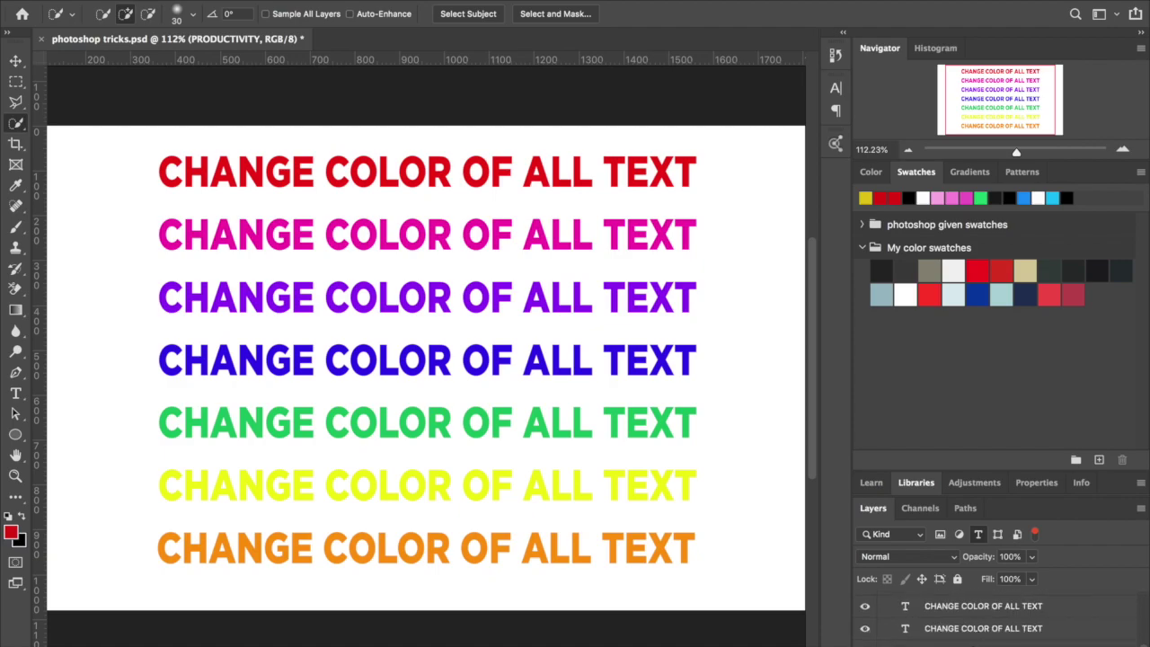
{"action": "key", "text": "super+alt+a"}
{"action": "scroll", "coordinate": [998, 620], "scroll_direction": "up", "scroll_amount": 5}
{"action": "scroll", "coordinate": [998, 620], "scroll_direction": "down", "scroll_amount": 5}
{"action": "scroll", "coordinate": [998, 620], "scroll_direction": "up", "scroll_amount": 5}
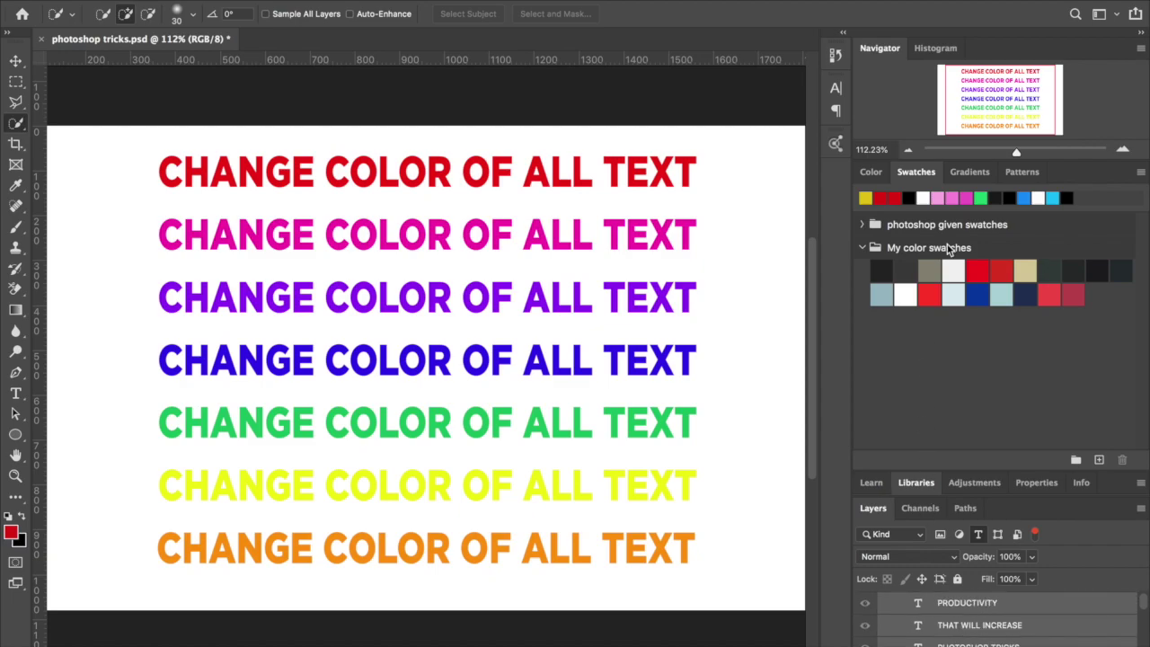
Step: Recolor all selected text using My color swatches, trying light gray, two reds, pale teal and navy, and finishing with coral red
{"action": "left_click", "coordinate": [953, 271]}
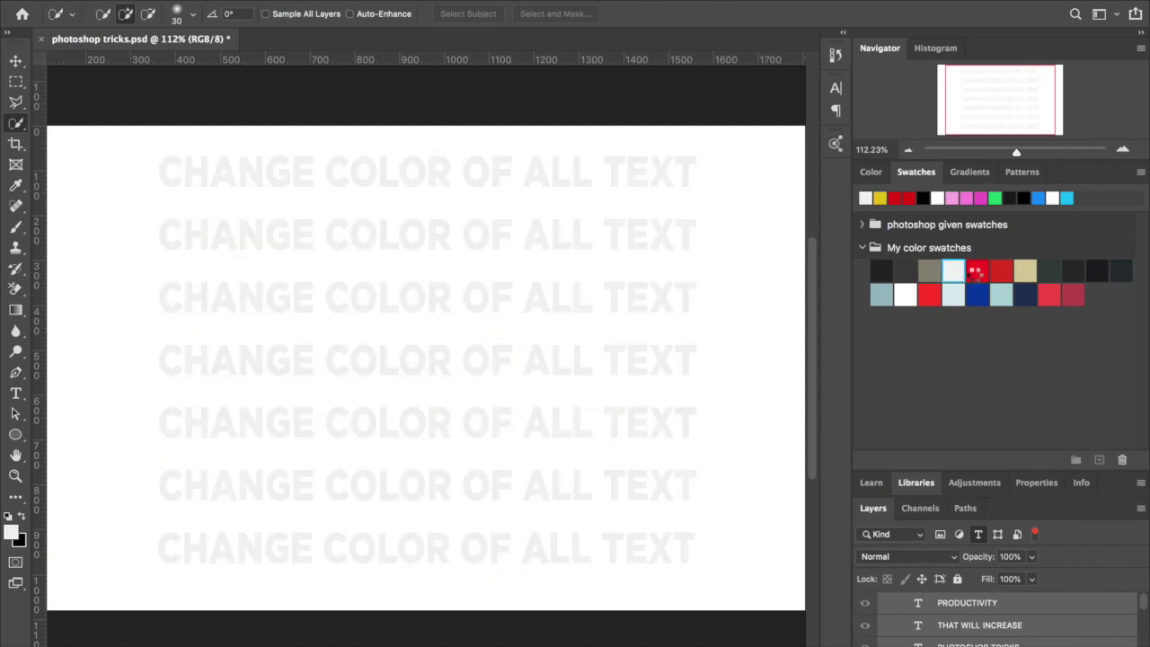
{"action": "left_click", "coordinate": [977, 271]}
{"action": "left_click", "coordinate": [1001, 271]}
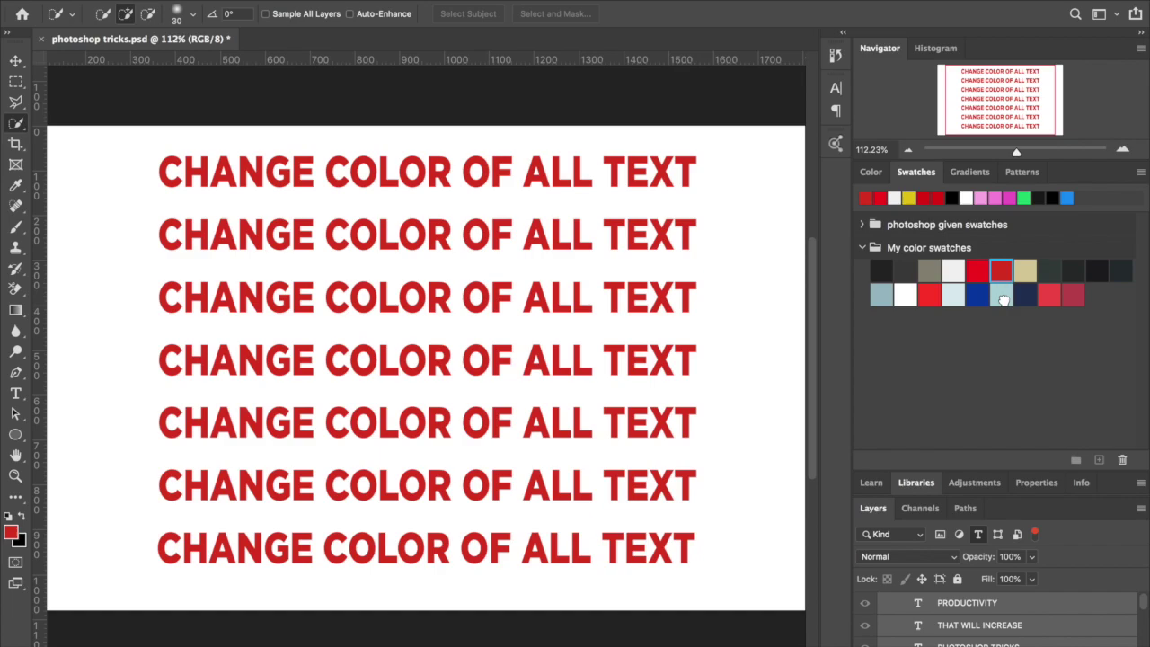
{"action": "left_click", "coordinate": [1002, 297]}
{"action": "left_click", "coordinate": [1025, 295]}
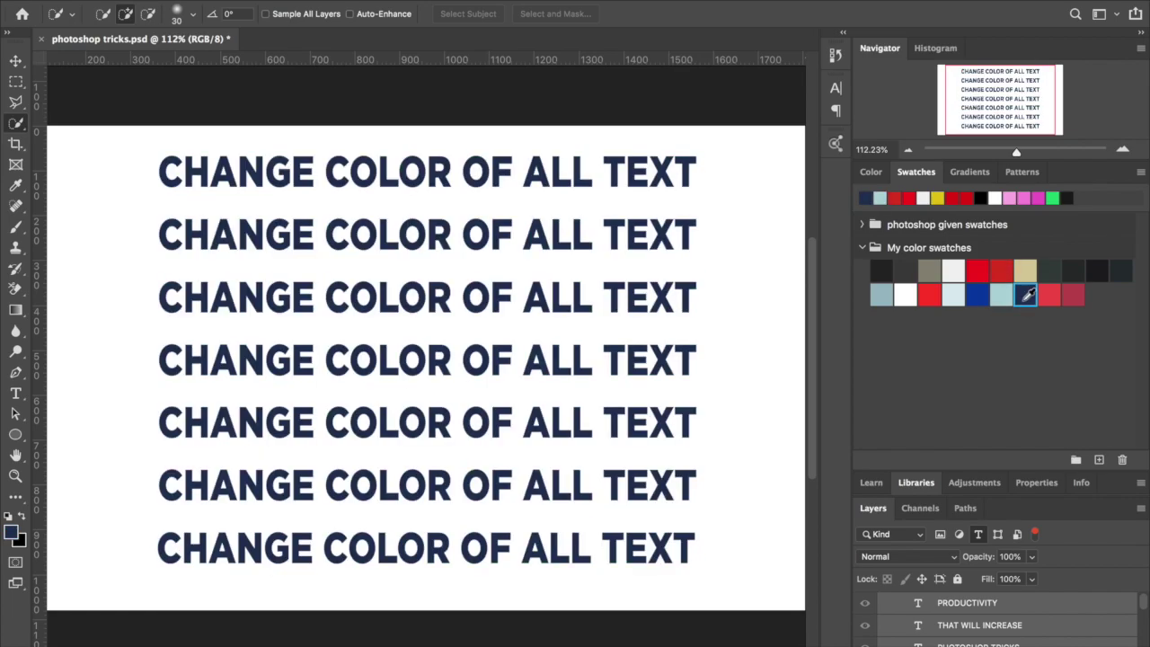
{"action": "scroll", "coordinate": [964, 633], "scroll_direction": "down", "scroll_amount": 2}
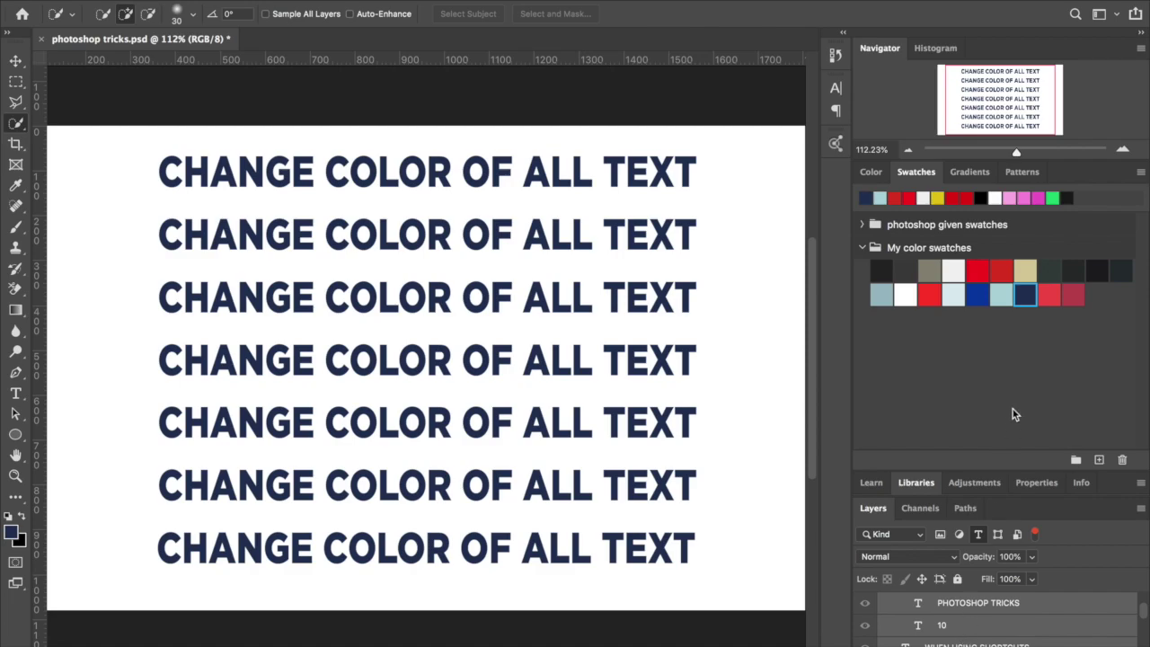
{"action": "left_click", "coordinate": [1049, 295]}
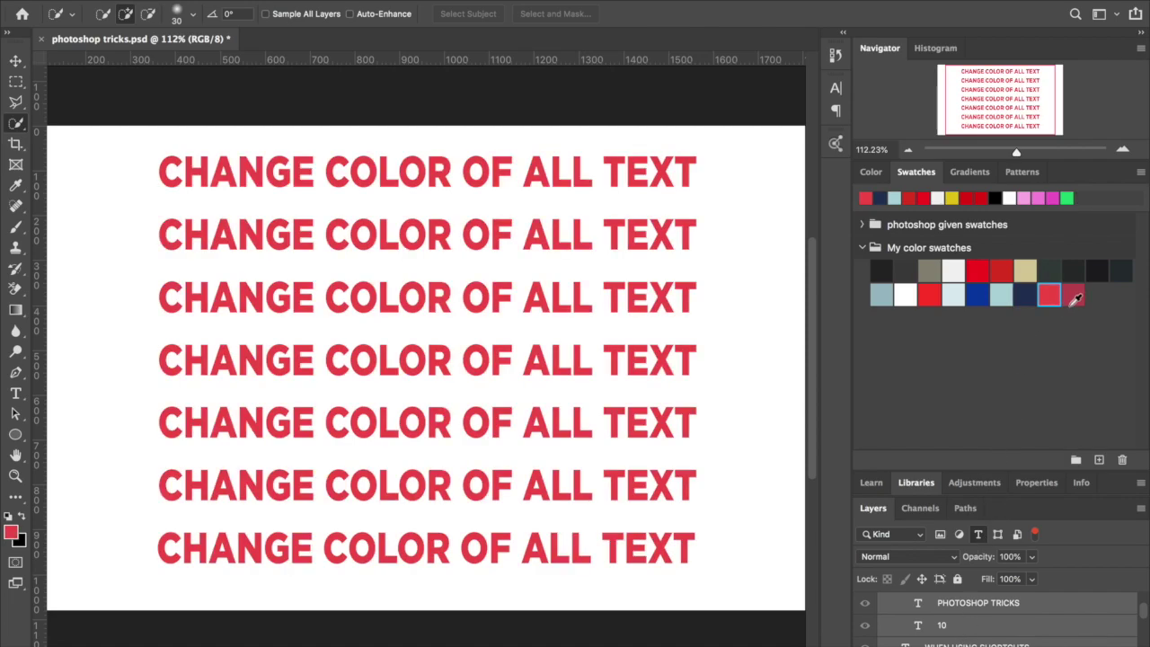
Step: Recolor all selected text using My color swatches, trying crimson, royal blue and pale blue, and finishing with royal blue
{"action": "left_click", "coordinate": [1074, 297]}
{"action": "left_click", "coordinate": [972, 296]}
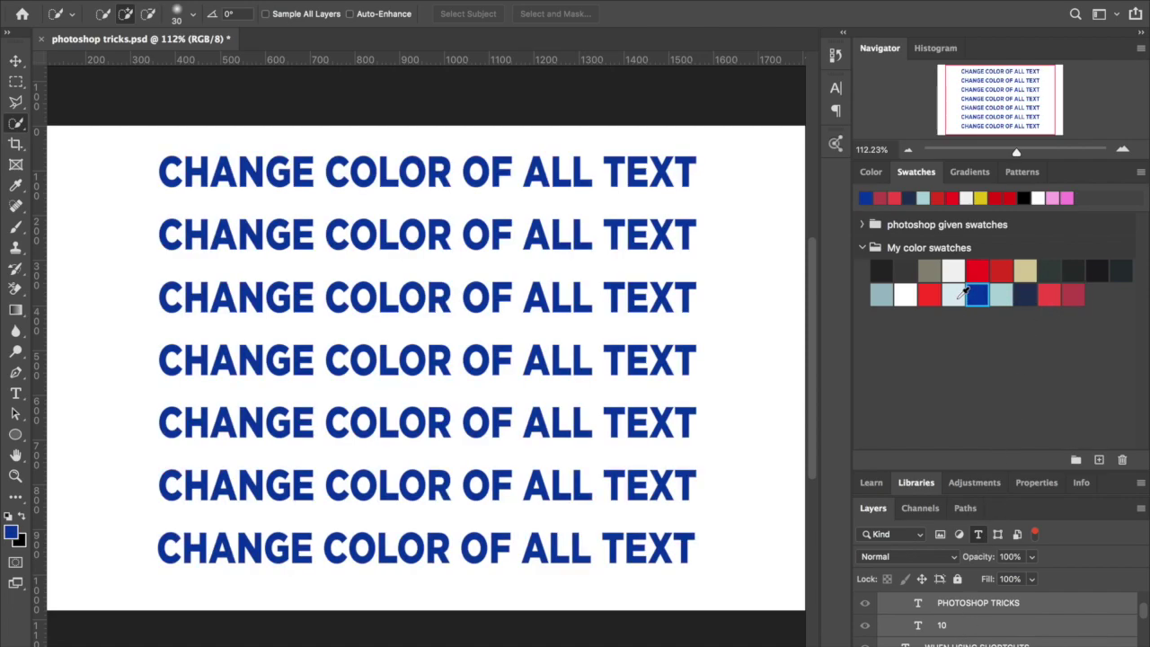
{"action": "left_click", "coordinate": [955, 295]}
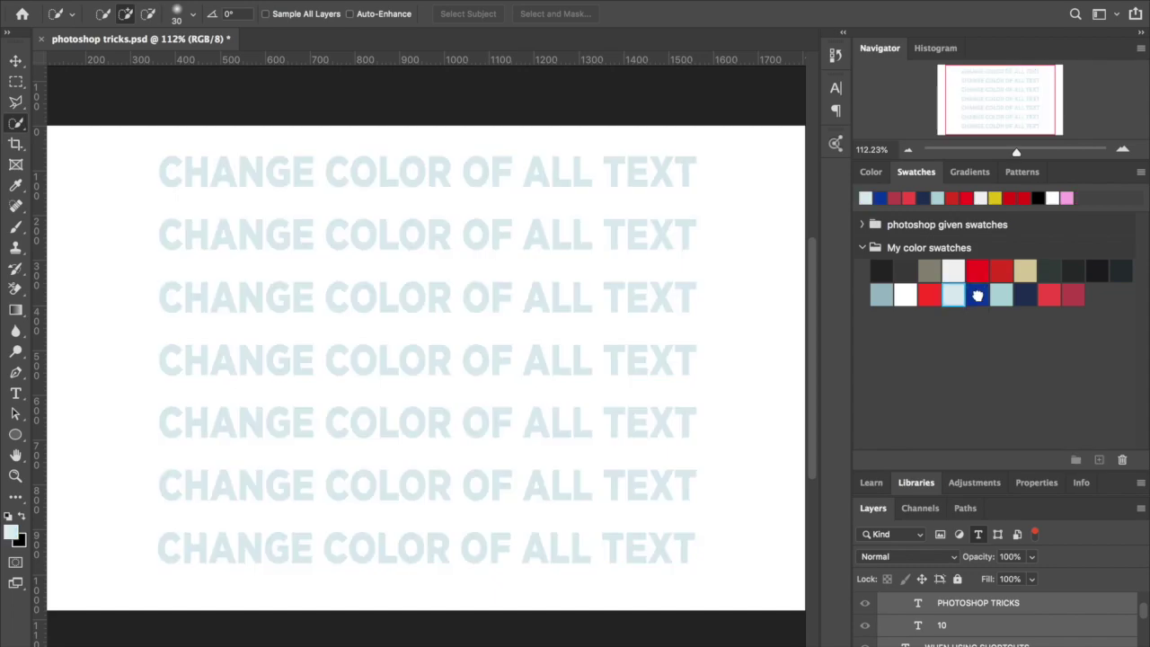
{"action": "left_click", "coordinate": [978, 296]}
Step: Replace the fourth CHANGE COLOR OF ALL TEXT line with TYPE OF TEXT
{"action": "left_click", "coordinate": [16, 60]}
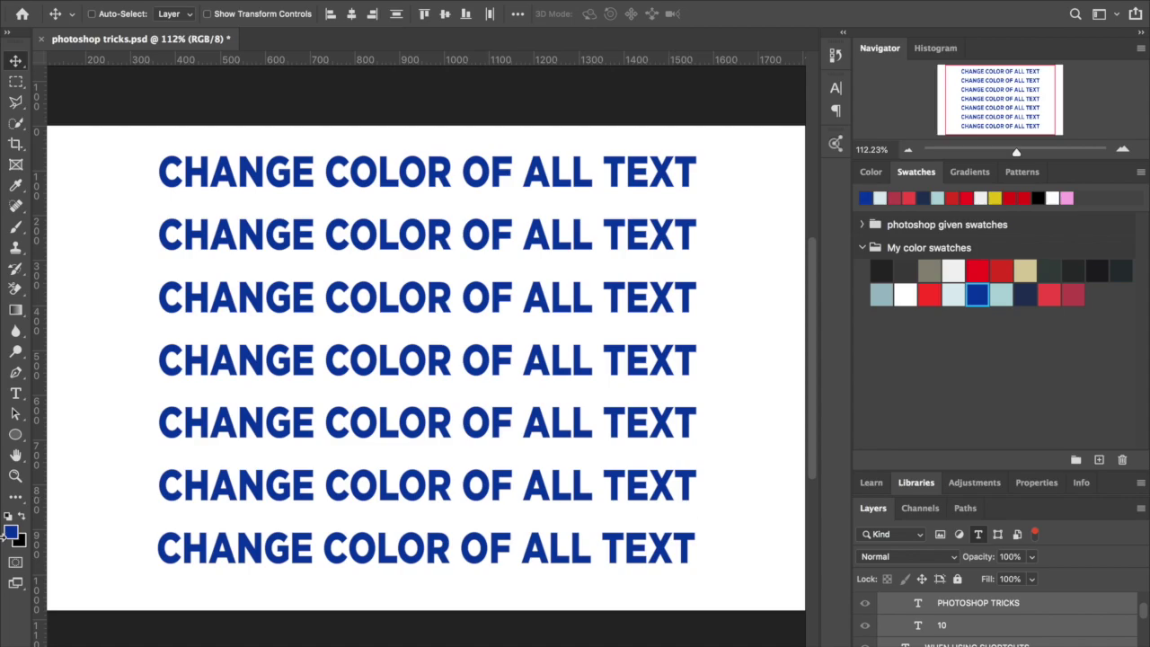
{"action": "key", "text": "t"}
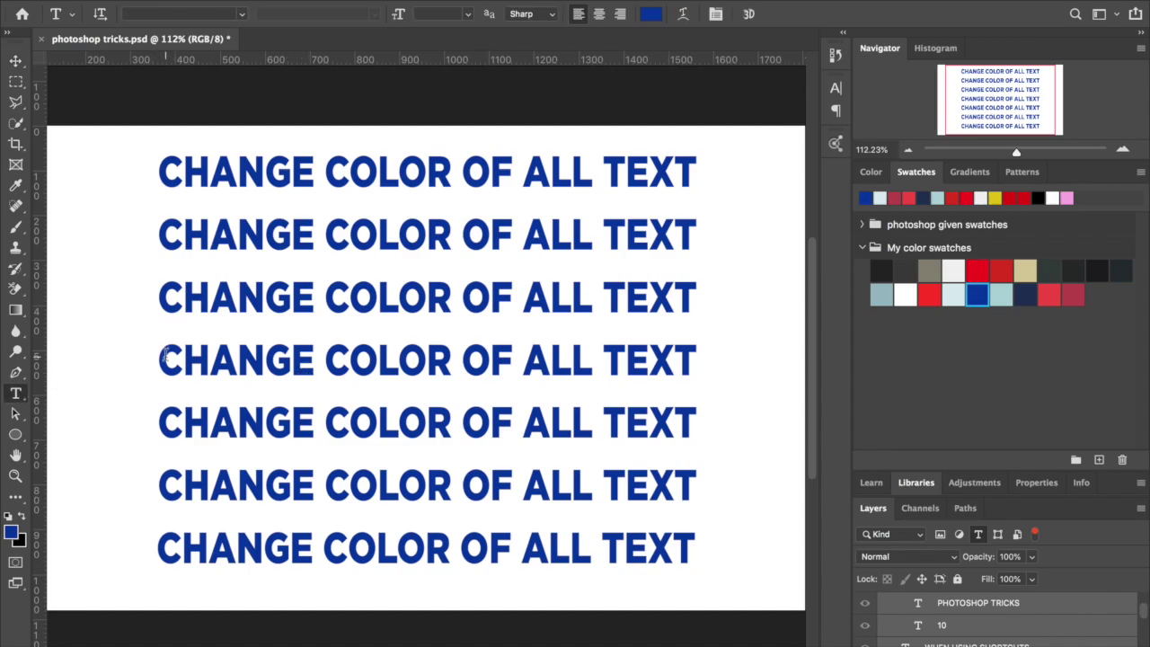
{"action": "left_click", "coordinate": [166, 360]}
{"action": "key", "text": "ctrl+a"}
{"action": "type", "text": "TYPE OF TEXT"}
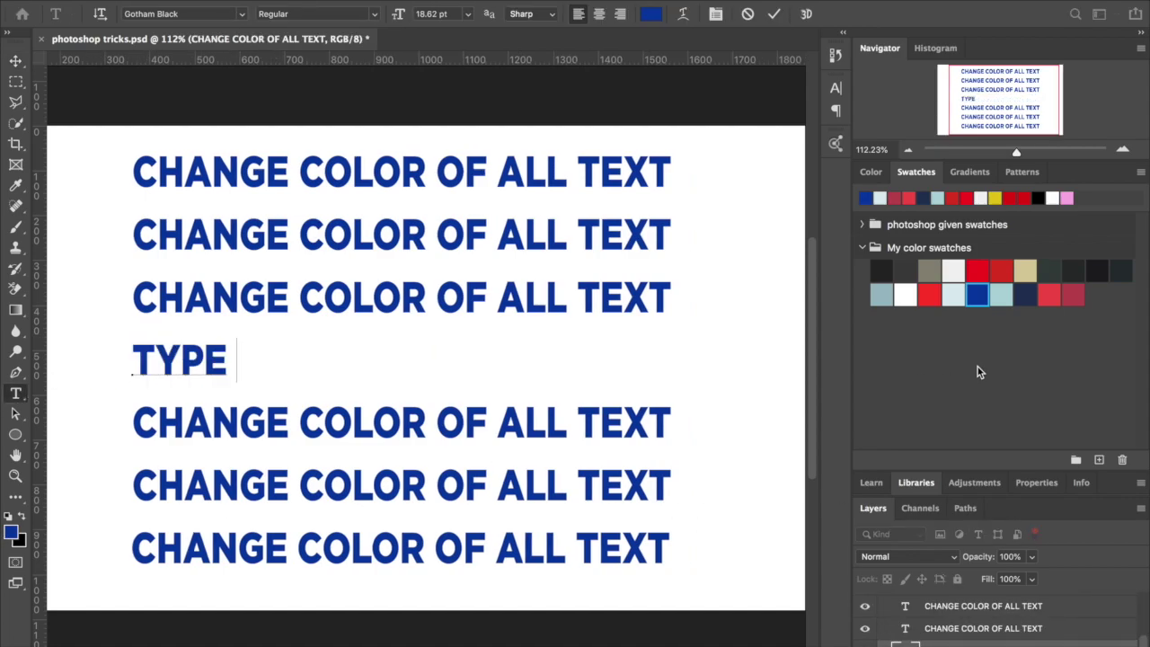
{"action": "left_click", "coordinate": [16, 61]}
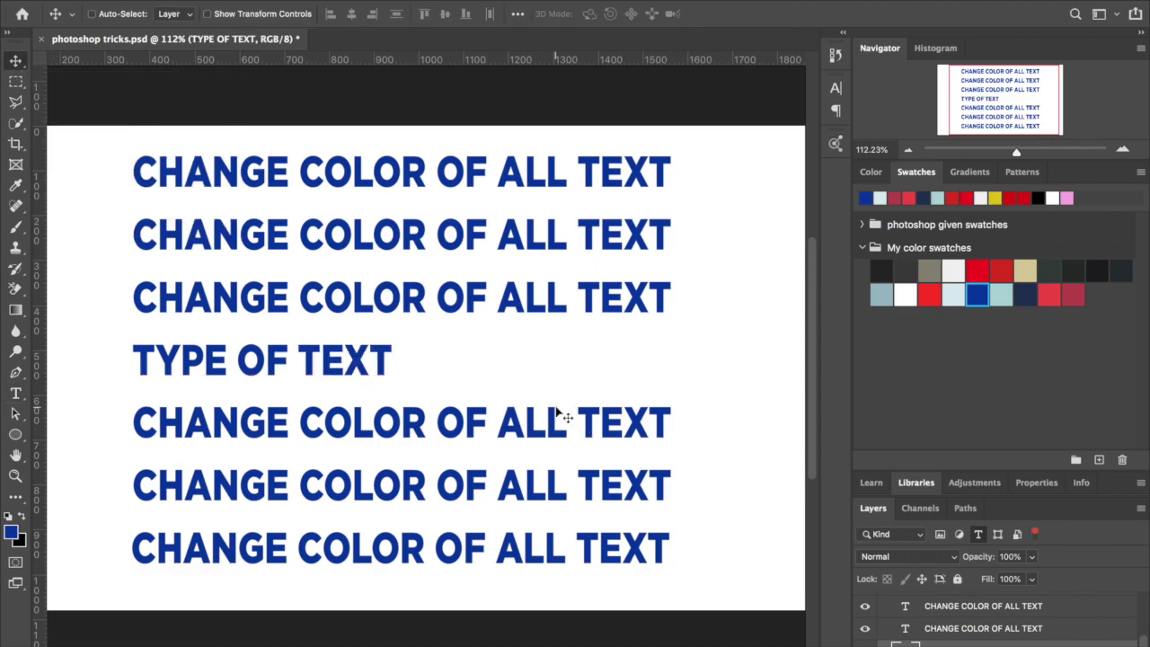
Step: Replace the first CHANGE COLOR OF ALL TEXT line with TYPE OF TEXT
{"action": "left_click", "coordinate": [16, 394]}
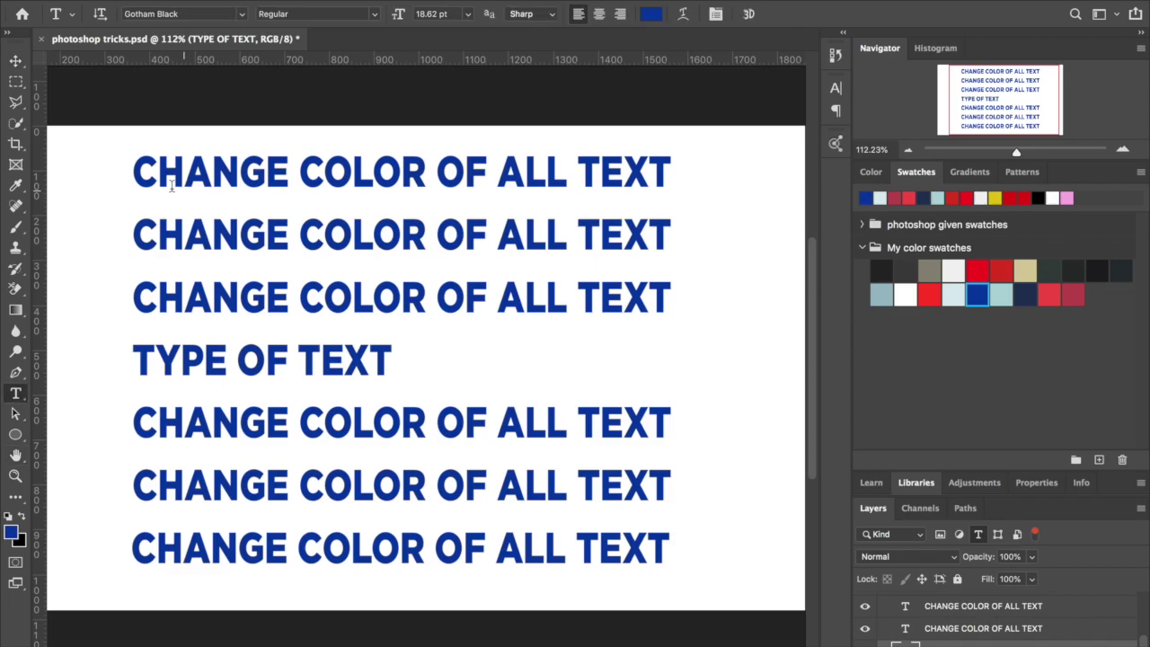
{"action": "left_click", "coordinate": [142, 172]}
{"action": "key", "text": "ctrl+a"}
{"action": "type", "text": "TY"}
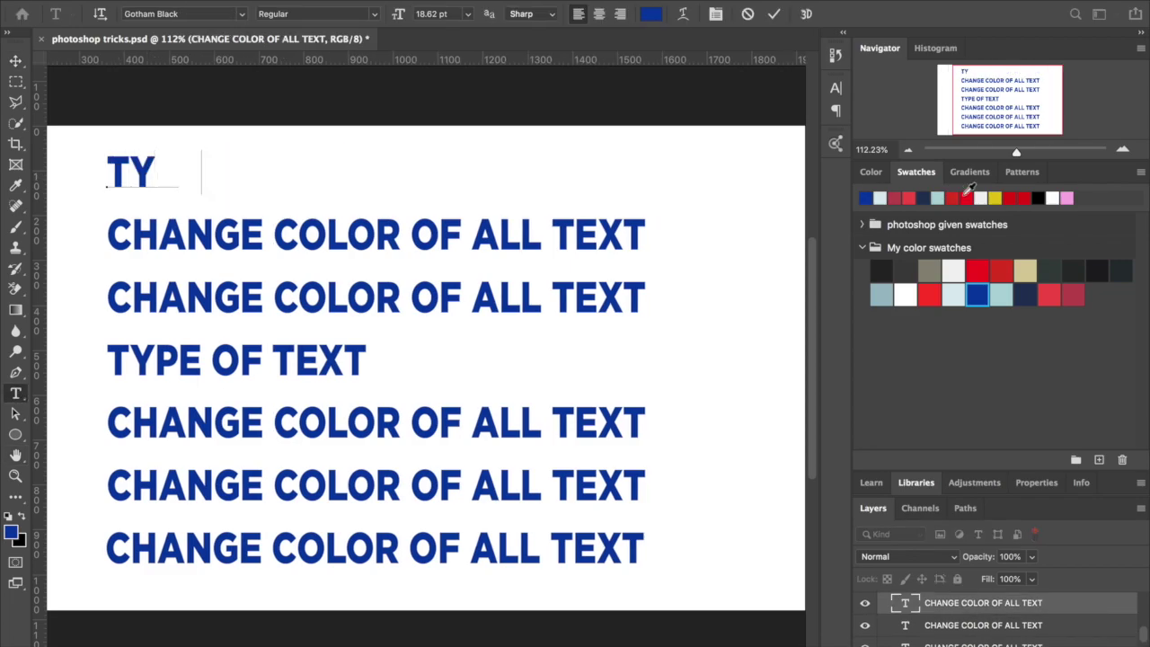
{"action": "type", "text": "PE OF TEXT"}
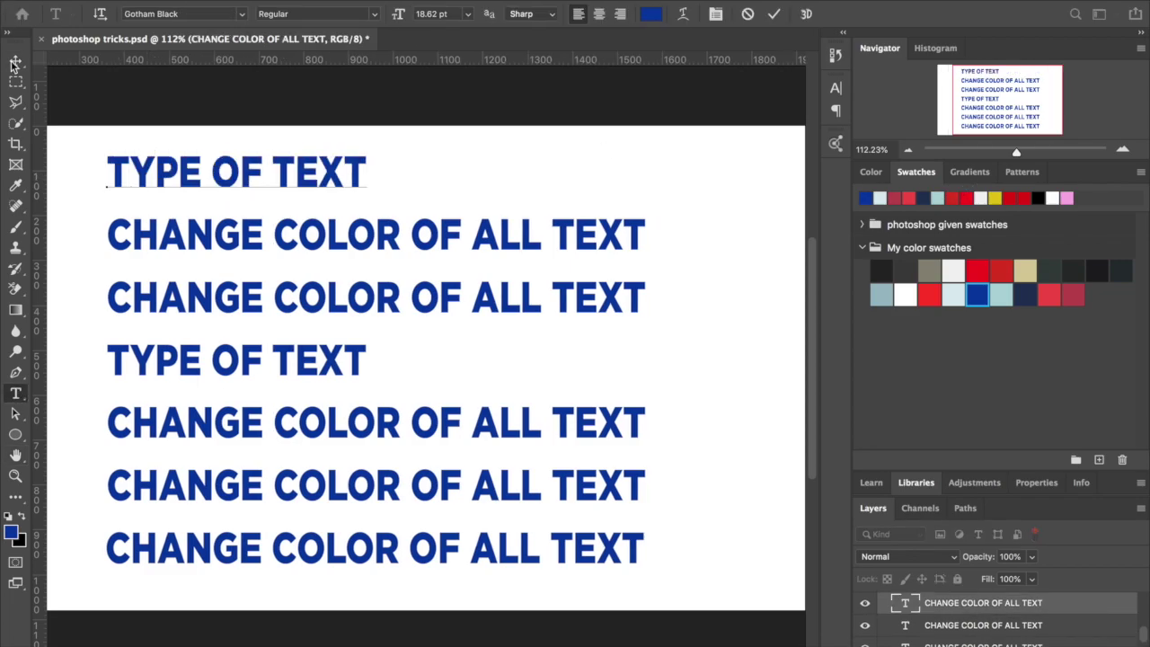
{"action": "left_click", "coordinate": [15, 63]}
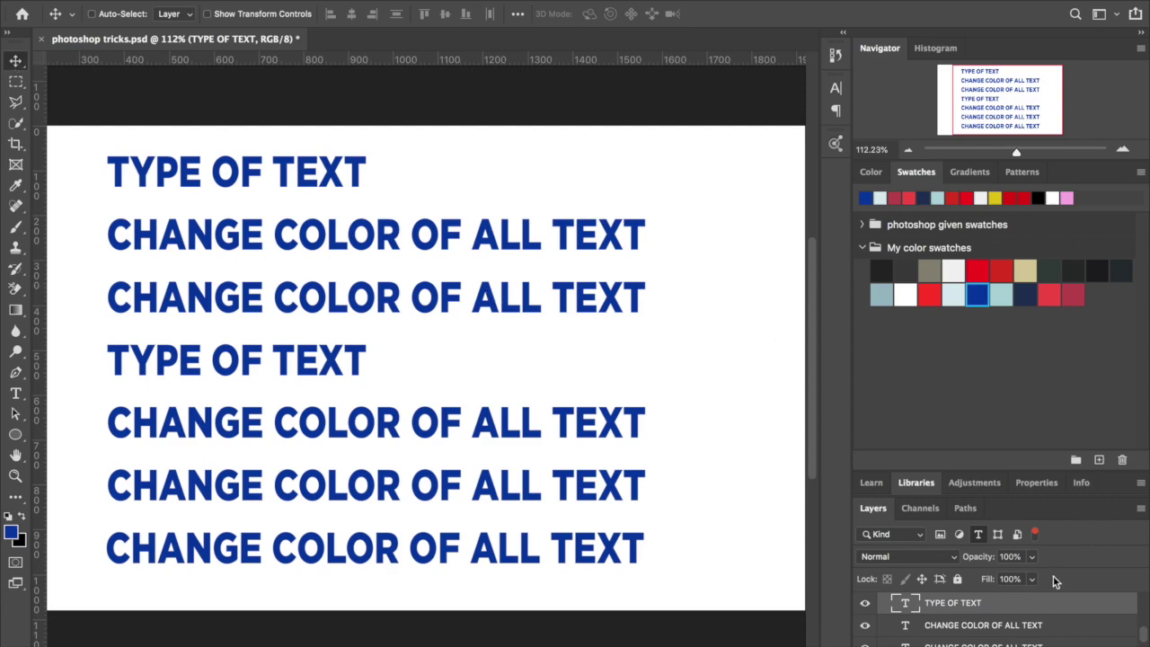
Step: Filter the layer list by name, using the search text "Type of text"
{"action": "left_click", "coordinate": [919, 536]}
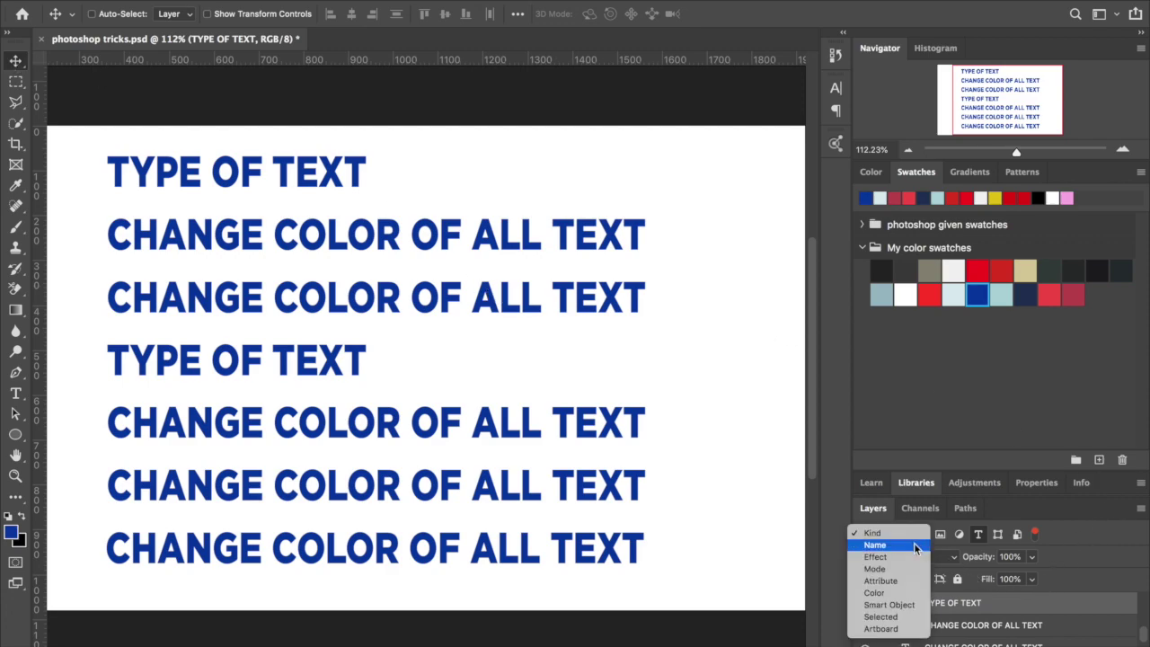
{"action": "left_click", "coordinate": [915, 544]}
{"action": "left_click", "coordinate": [904, 537]}
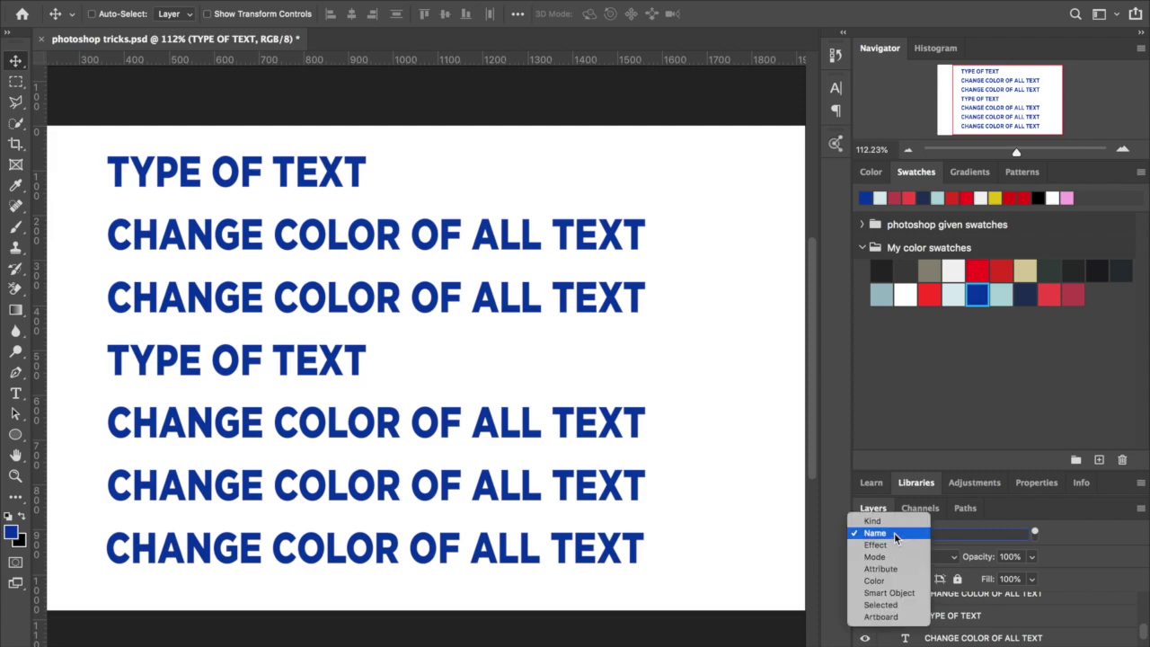
{"action": "left_click", "coordinate": [973, 535]}
{"action": "type", "text": "Tuy"}
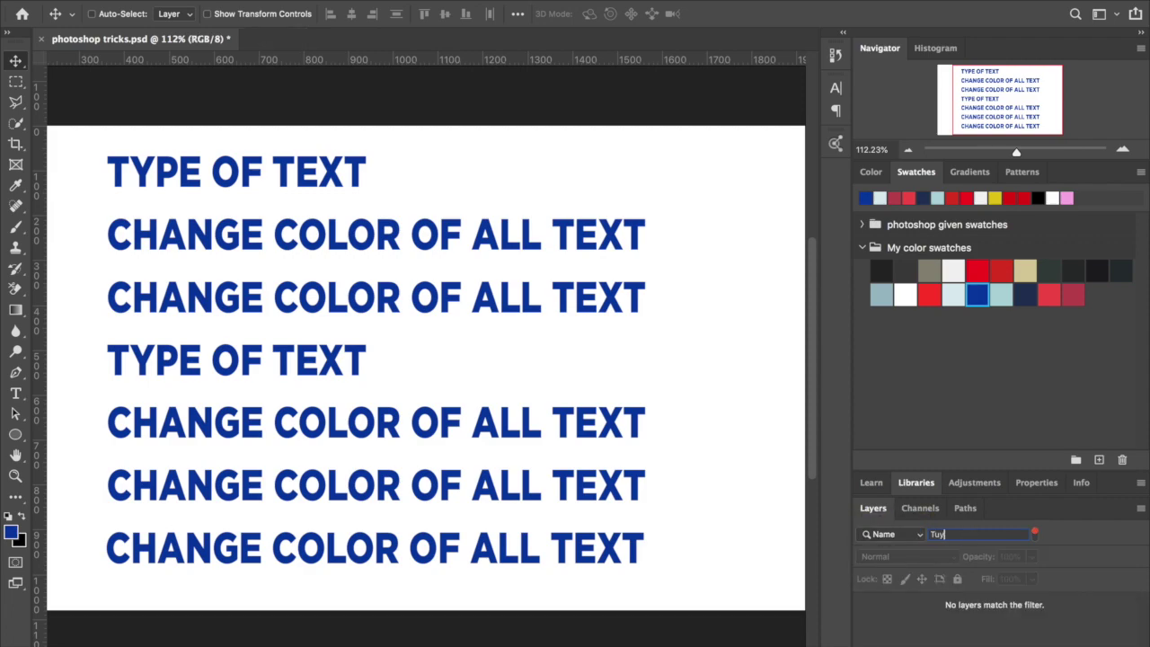
{"action": "type", "text": "pe of text"}
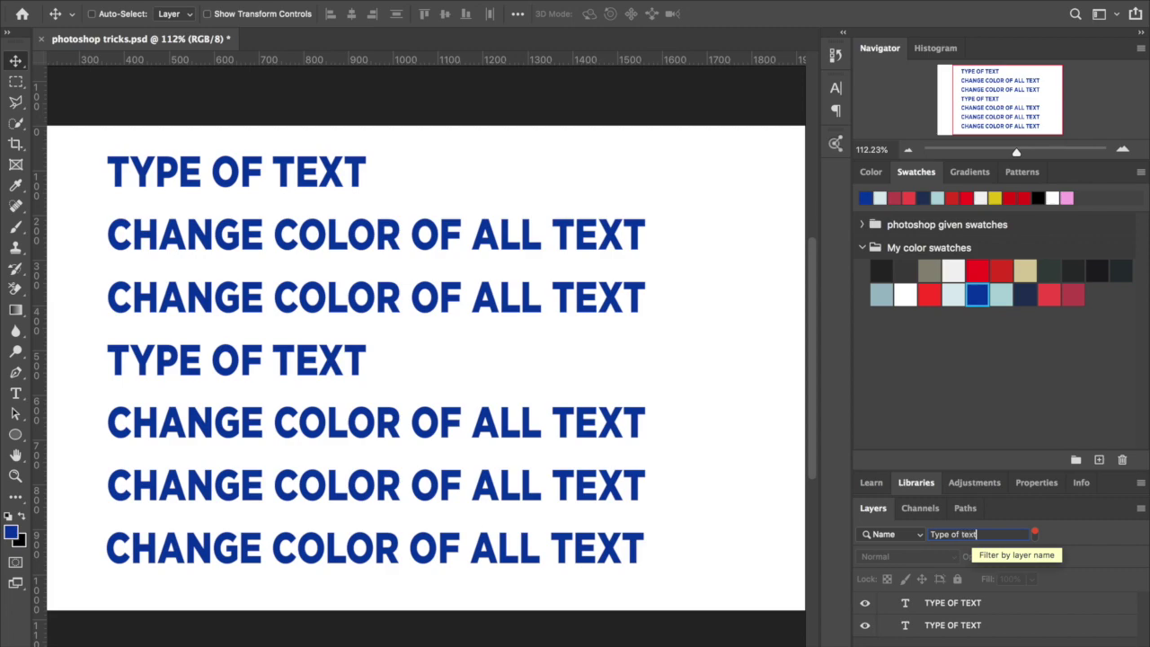
Step: Select both TYPE OF TEXT layers and recolor them from My color swatches, trying pale teal and finishing with dark red
{"action": "left_click", "coordinate": [939, 611]}
{"action": "left_click", "coordinate": [937, 622]}
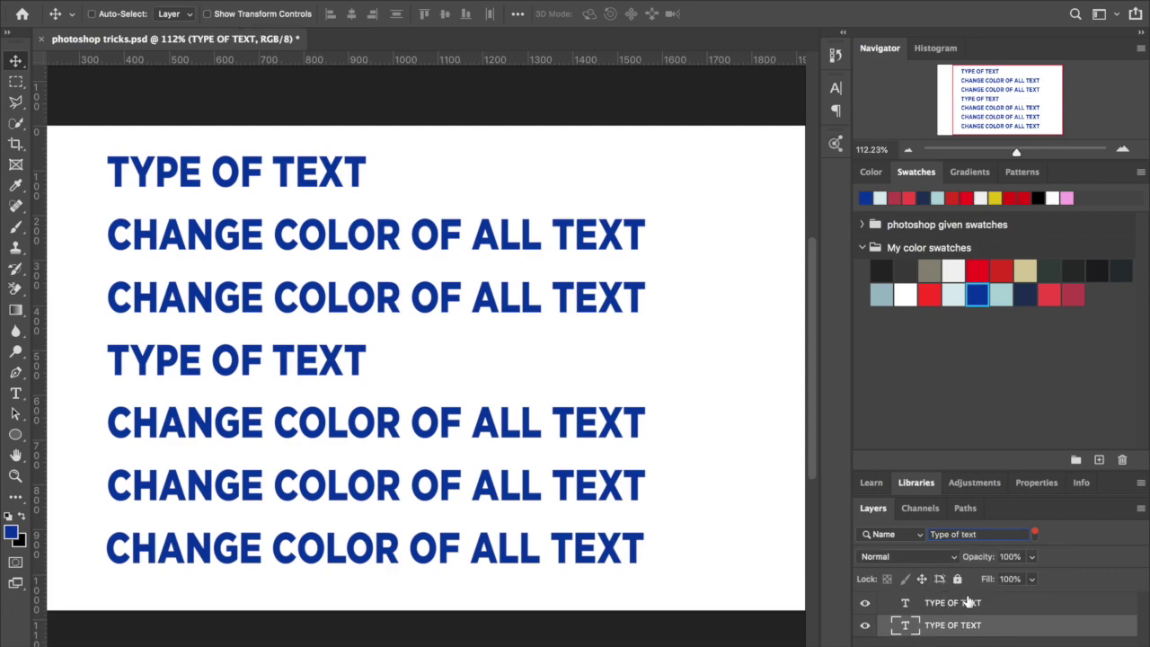
{"action": "left_click", "coordinate": [966, 611], "text": "shift"}
{"action": "left_click", "coordinate": [1001, 295]}
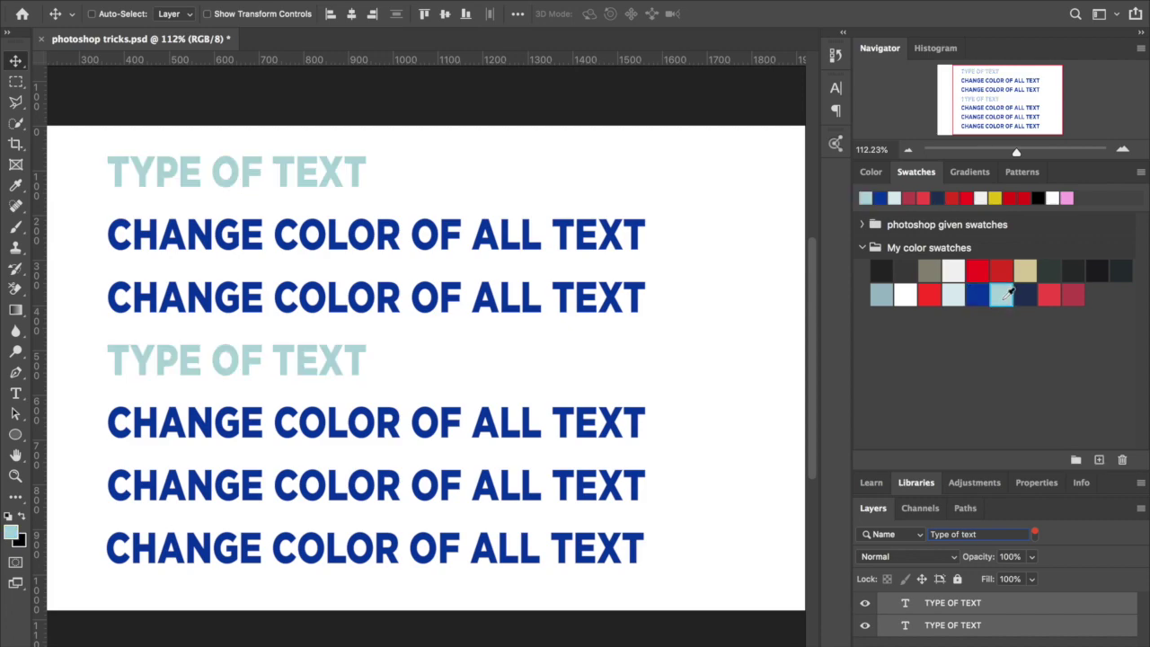
{"action": "left_click", "coordinate": [1001, 270]}
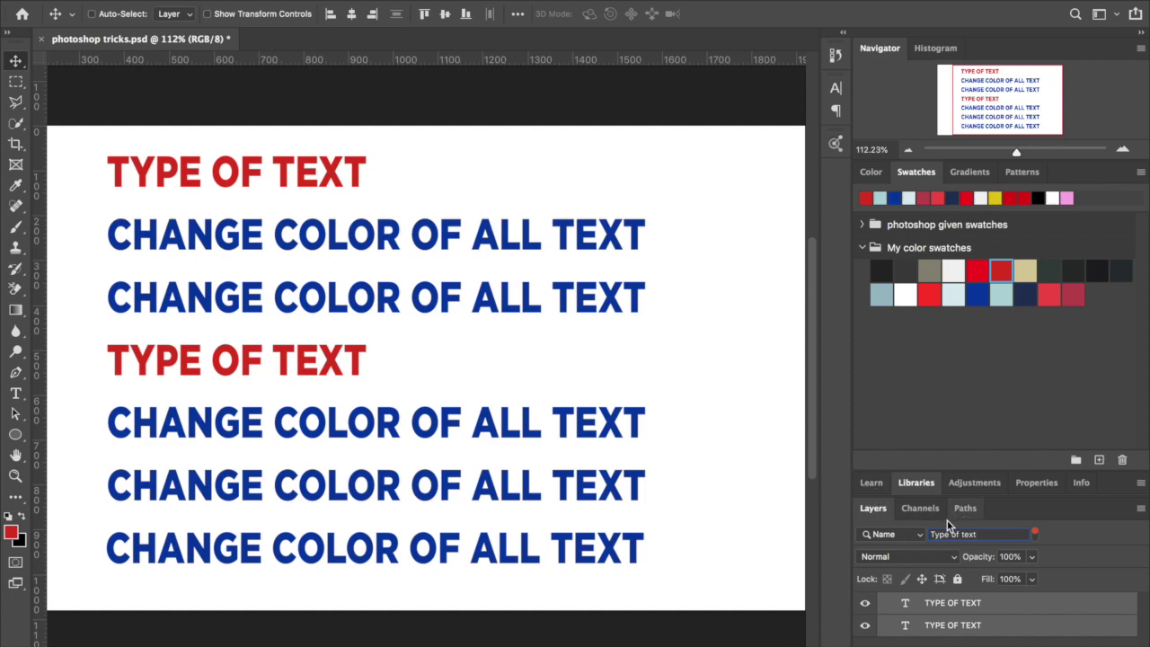
Step: Switch the layer filter back to Kind and turn off the type layer filter
{"action": "left_click", "coordinate": [917, 533]}
{"action": "left_click", "coordinate": [872, 527]}
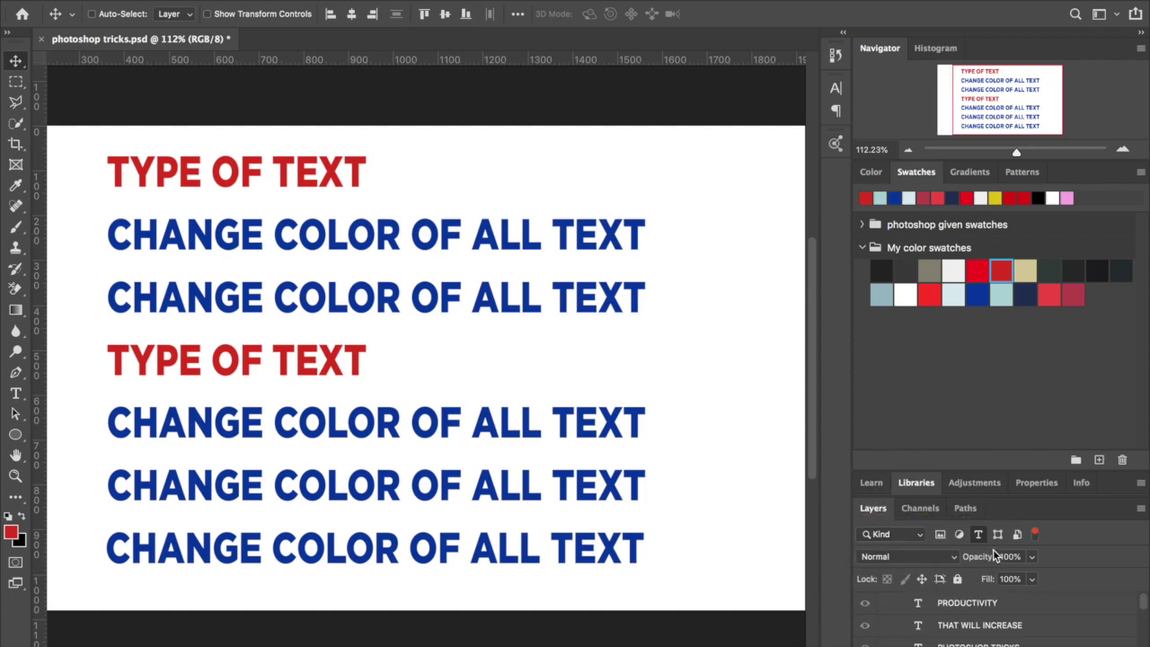
{"action": "scroll", "coordinate": [989, 624], "scroll_direction": "down", "scroll_amount": 10}
{"action": "scroll", "coordinate": [989, 625], "scroll_direction": "up", "scroll_amount": 10}
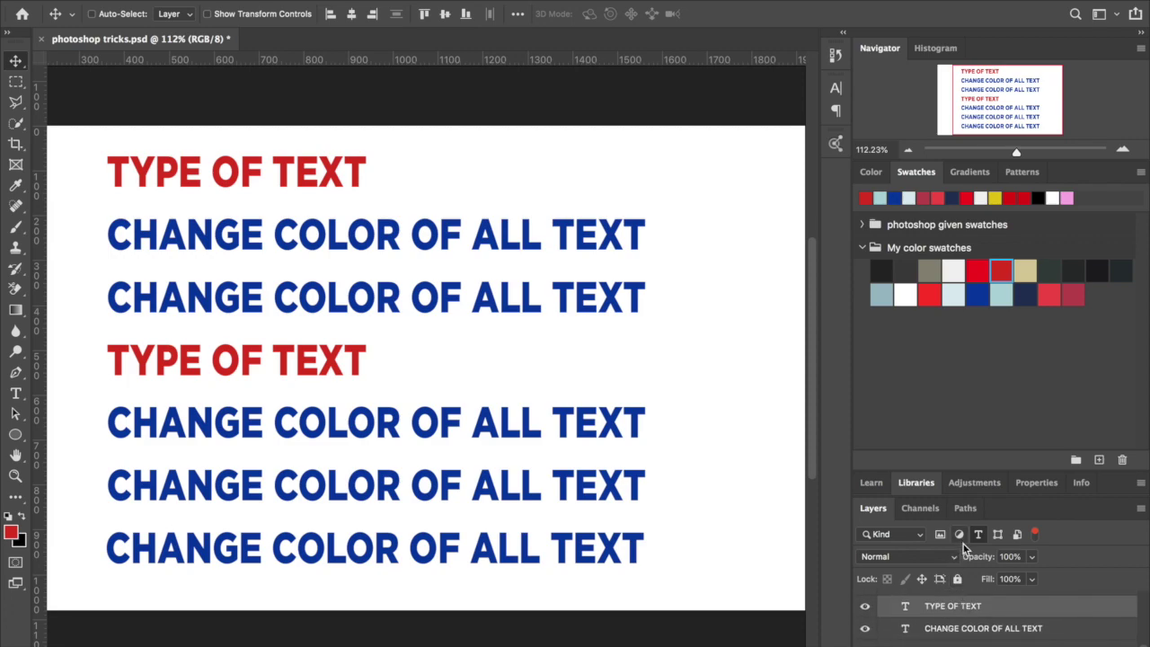
{"action": "scroll", "coordinate": [939, 610], "scroll_direction": "up", "scroll_amount": 5}
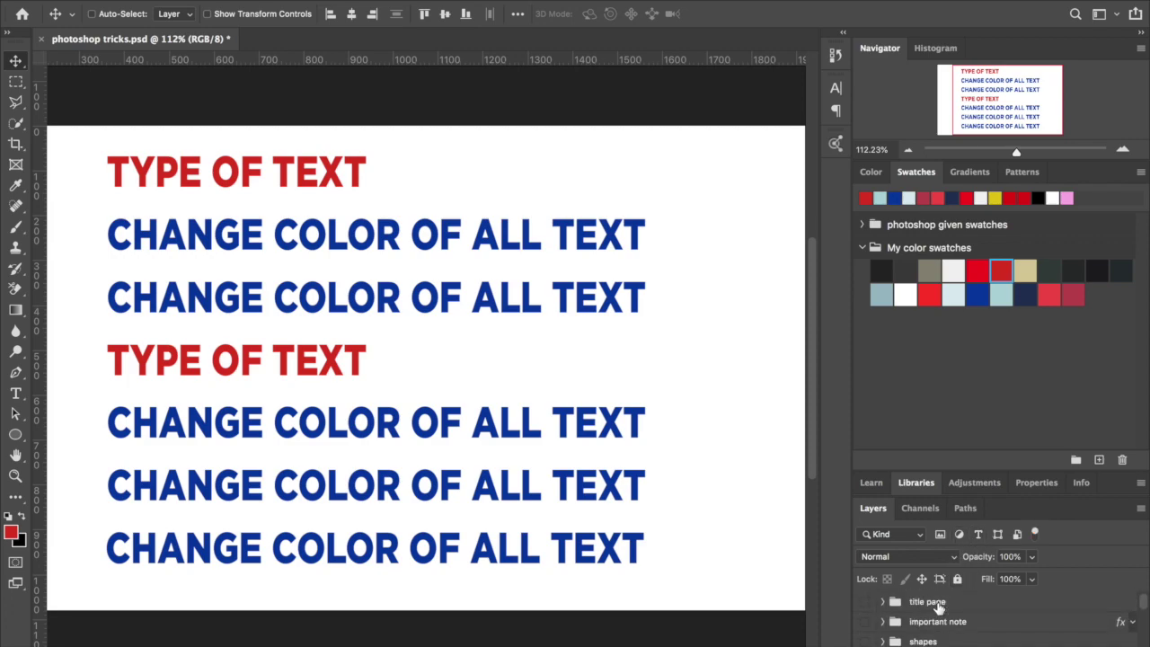
Step: Hide the Text group, and show and select the shapes group
{"action": "left_click", "coordinate": [866, 611]}
{"action": "scroll", "coordinate": [867, 620], "scroll_direction": "up", "scroll_amount": 2}
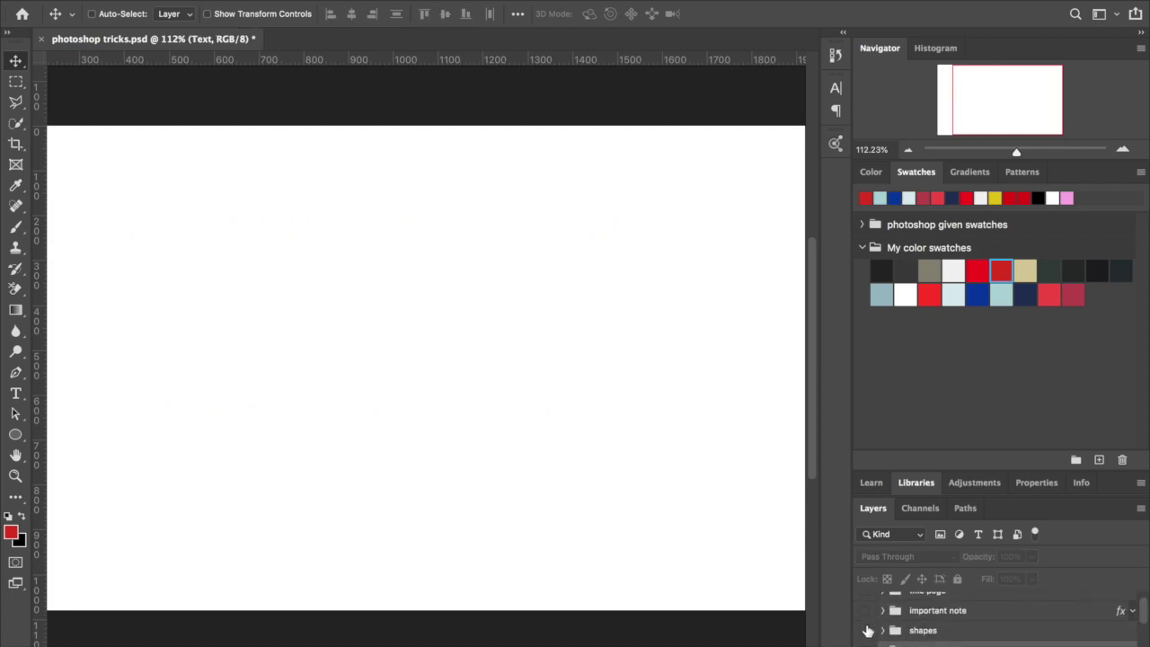
{"action": "left_click", "coordinate": [866, 631]}
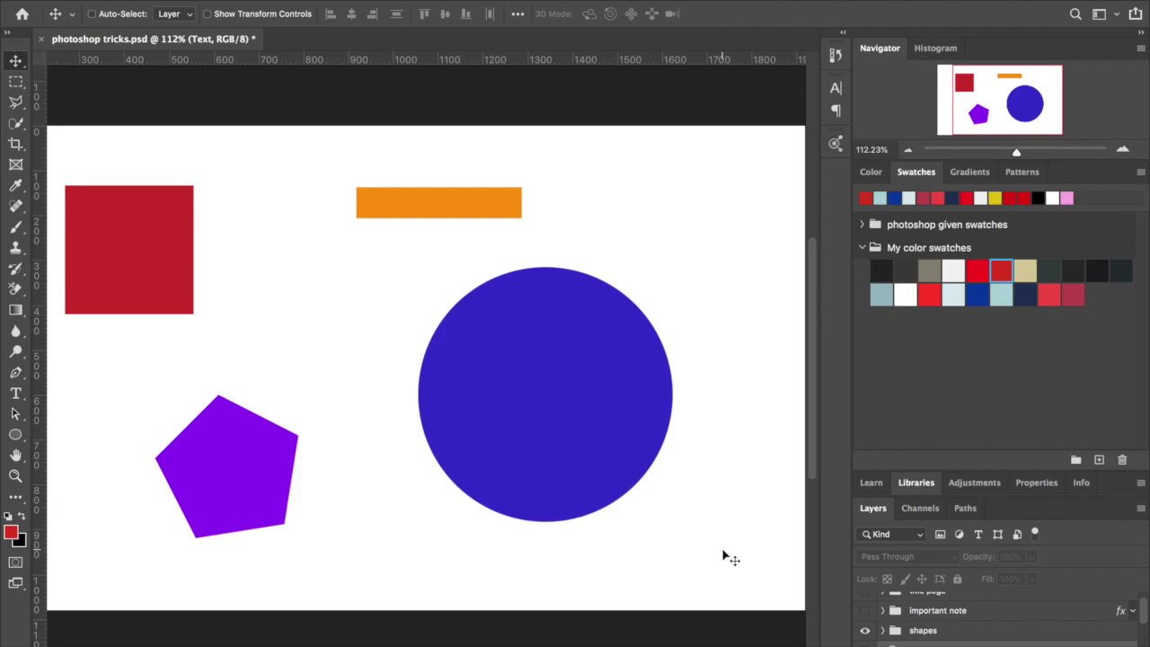
{"action": "left_click", "coordinate": [922, 633]}
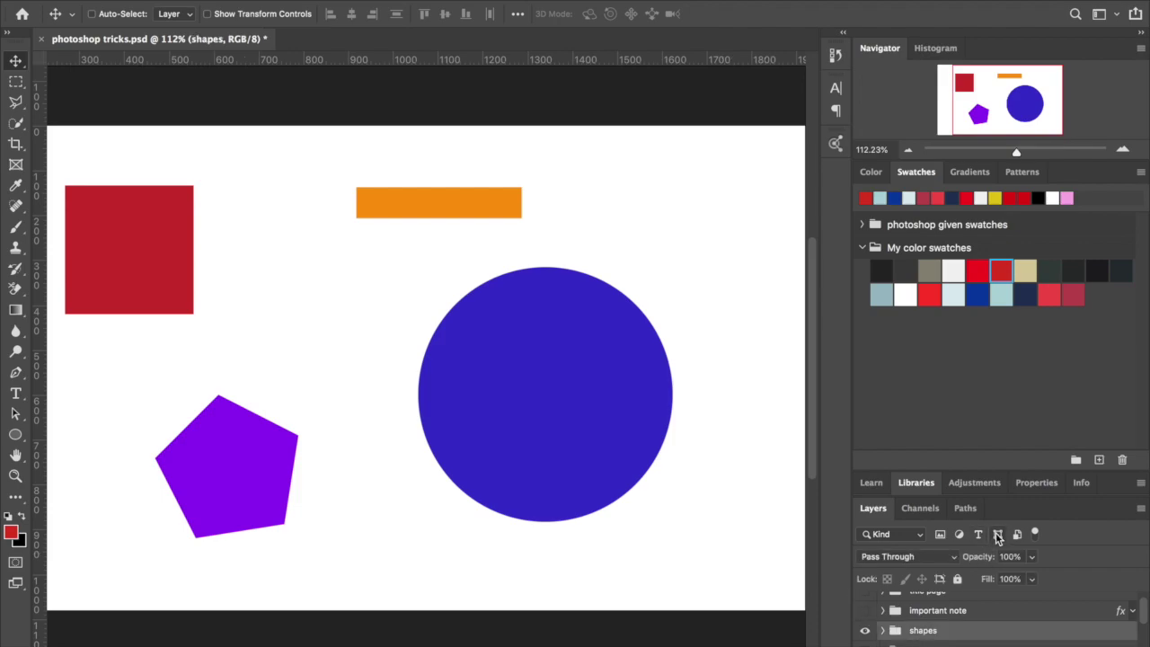
Step: Filter the layer list to shape layers and select the visible Rectangle 1 and Polygon 1 layers together
{"action": "left_click", "coordinate": [997, 535]}
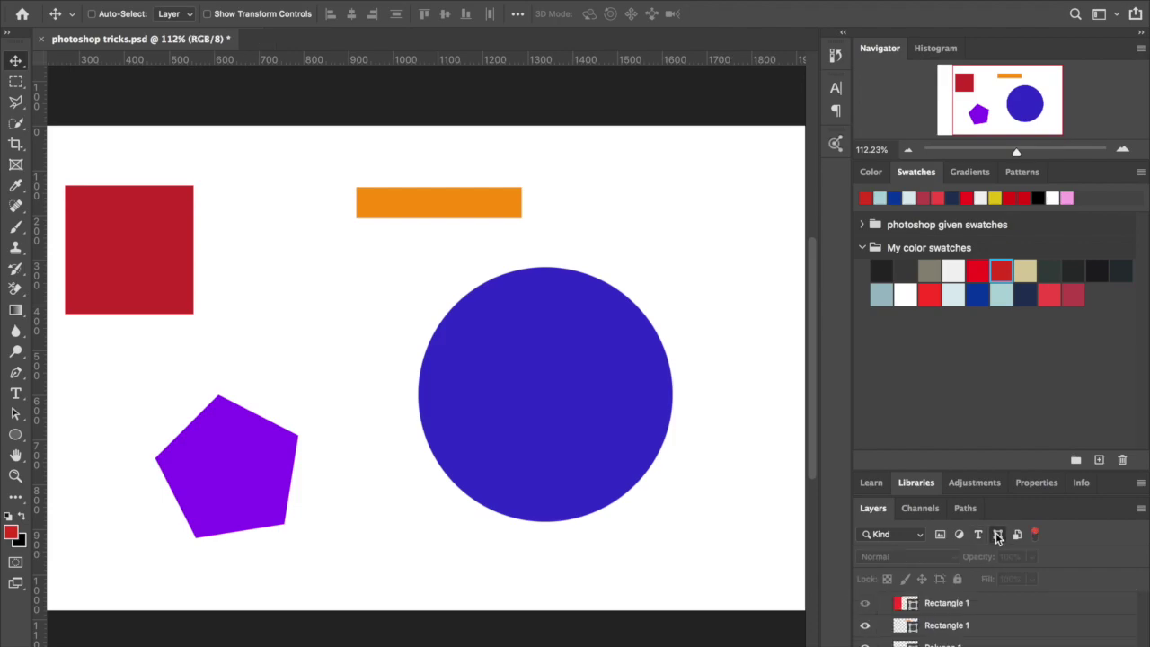
{"action": "left_click", "coordinate": [955, 612]}
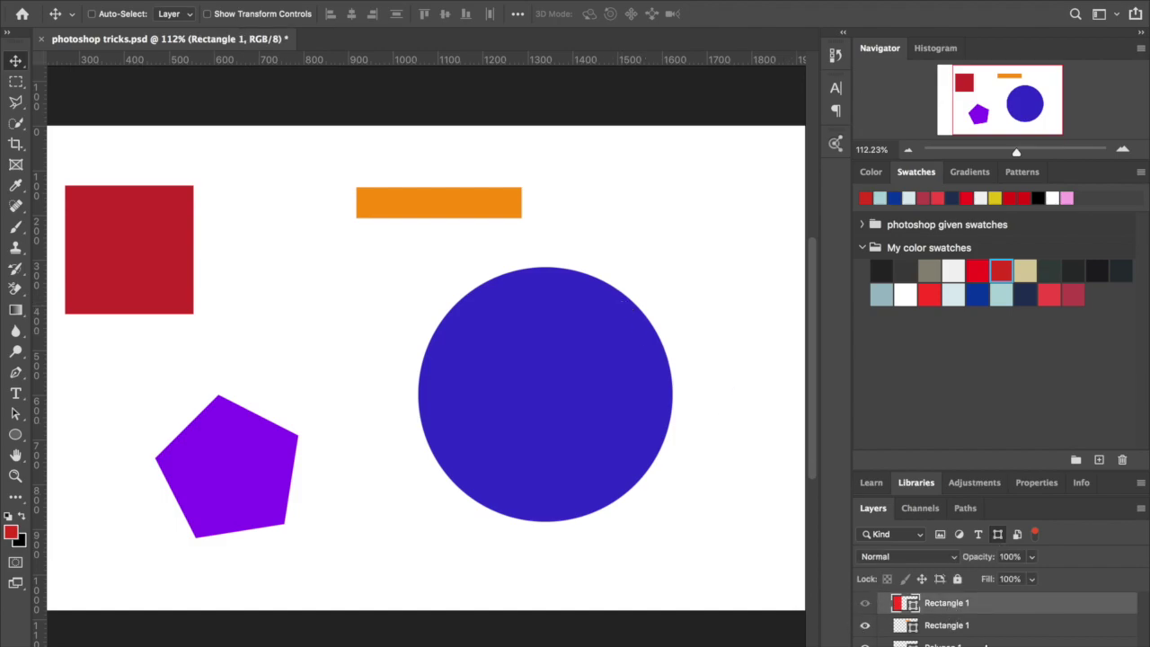
{"action": "left_click", "coordinate": [987, 644], "text": "shift"}
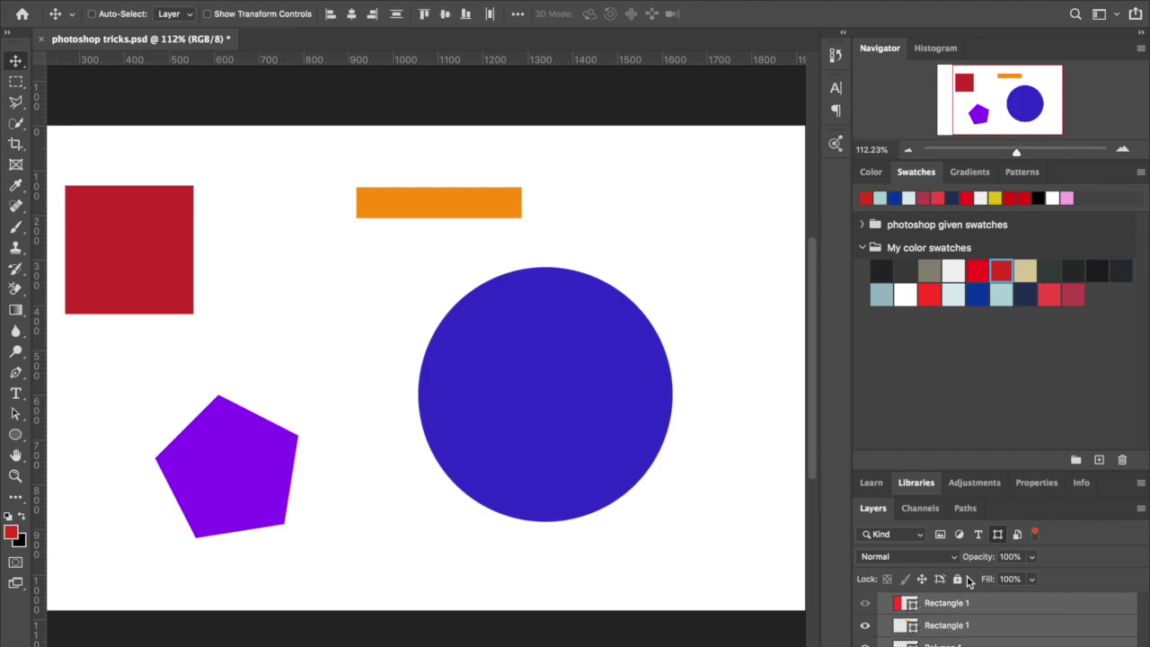
{"action": "left_click", "coordinate": [958, 642]}
{"action": "left_click", "coordinate": [961, 631], "text": "shift"}
{"action": "left_click", "coordinate": [958, 644]}
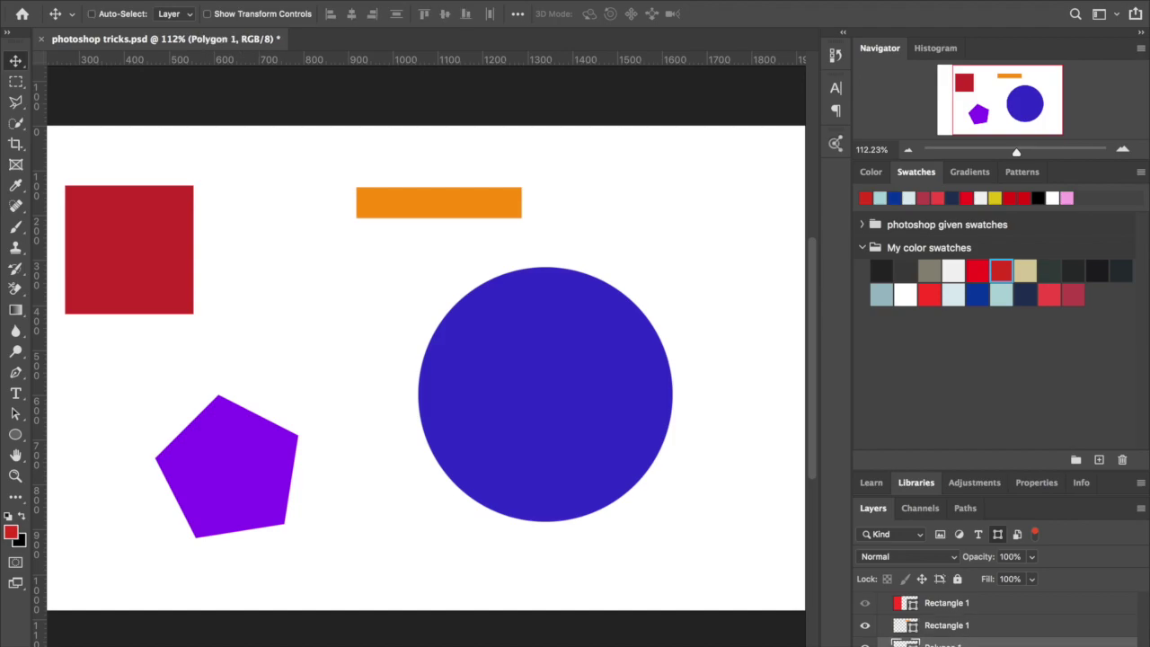
{"action": "left_click", "coordinate": [968, 629], "text": "super"}
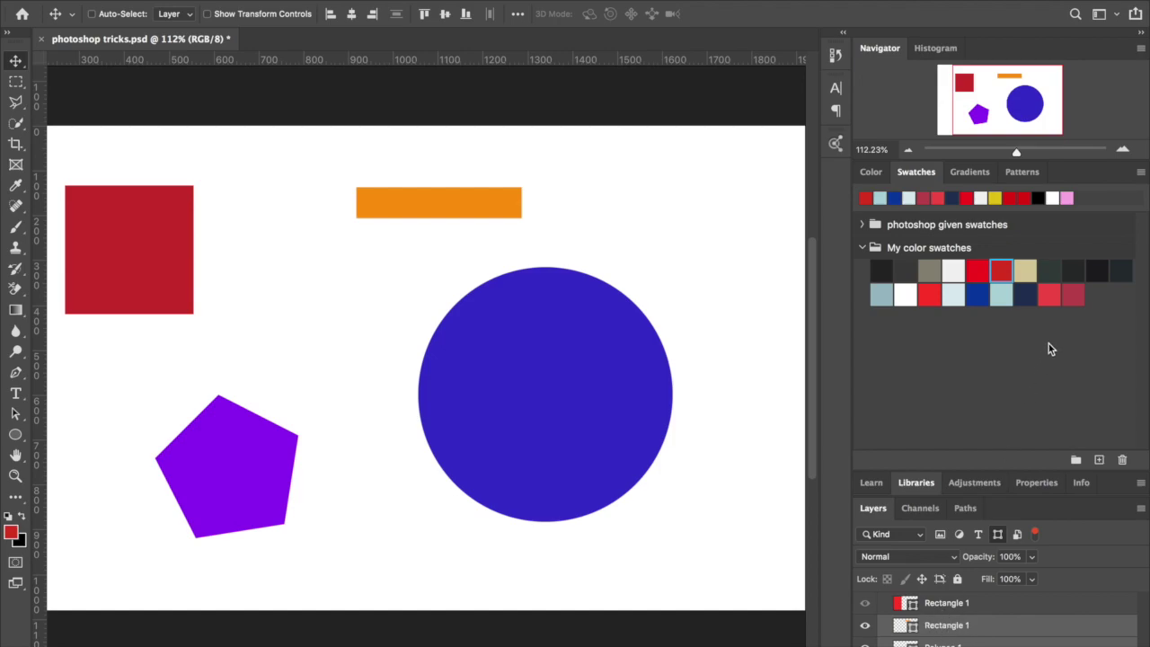
Step: Recolor the selected rectangle and pentagon from My color swatches, trying coral red, navy, blue, red, white and gray-blue, and finishing with dark gray
{"action": "left_click", "coordinate": [1049, 295]}
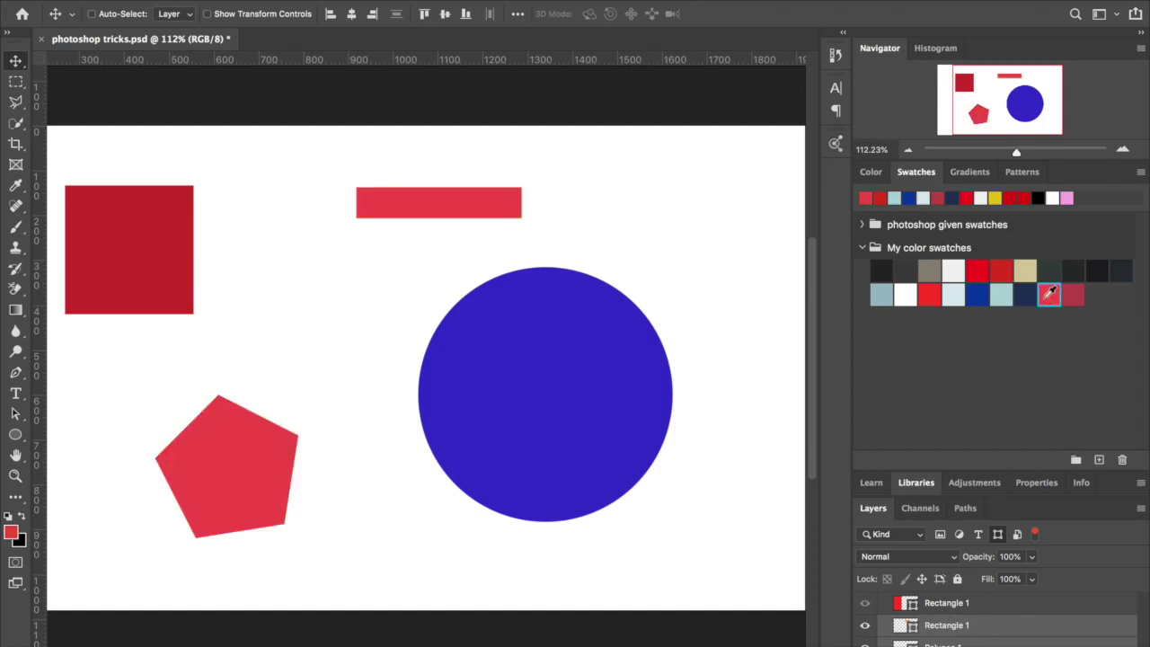
{"action": "left_click", "coordinate": [1026, 295]}
{"action": "left_click", "coordinate": [978, 295]}
{"action": "left_click", "coordinate": [930, 294]}
{"action": "left_click", "coordinate": [906, 294]}
{"action": "left_click", "coordinate": [906, 270]}
{"action": "left_click", "coordinate": [881, 295]}
{"action": "left_click", "coordinate": [906, 270]}
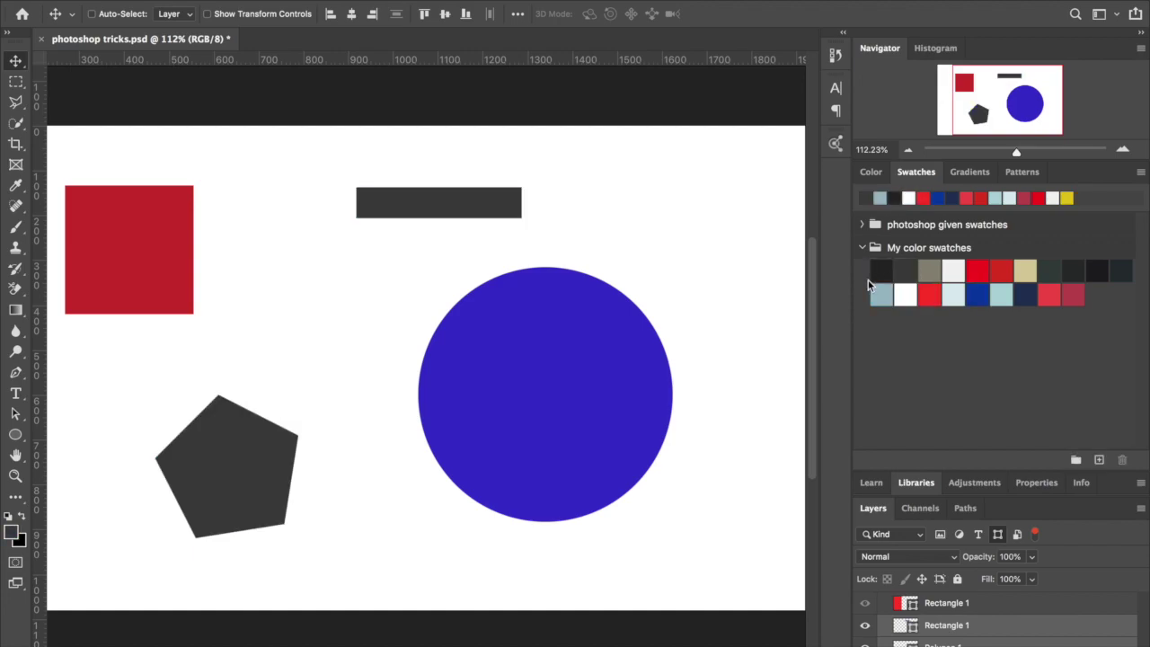
Step: Turn off the shape layer filter and auto-select the circle, square, pentagon and rectangle directly on the canvas, ending with the dark gray rectangle
{"action": "left_click", "coordinate": [997, 535]}
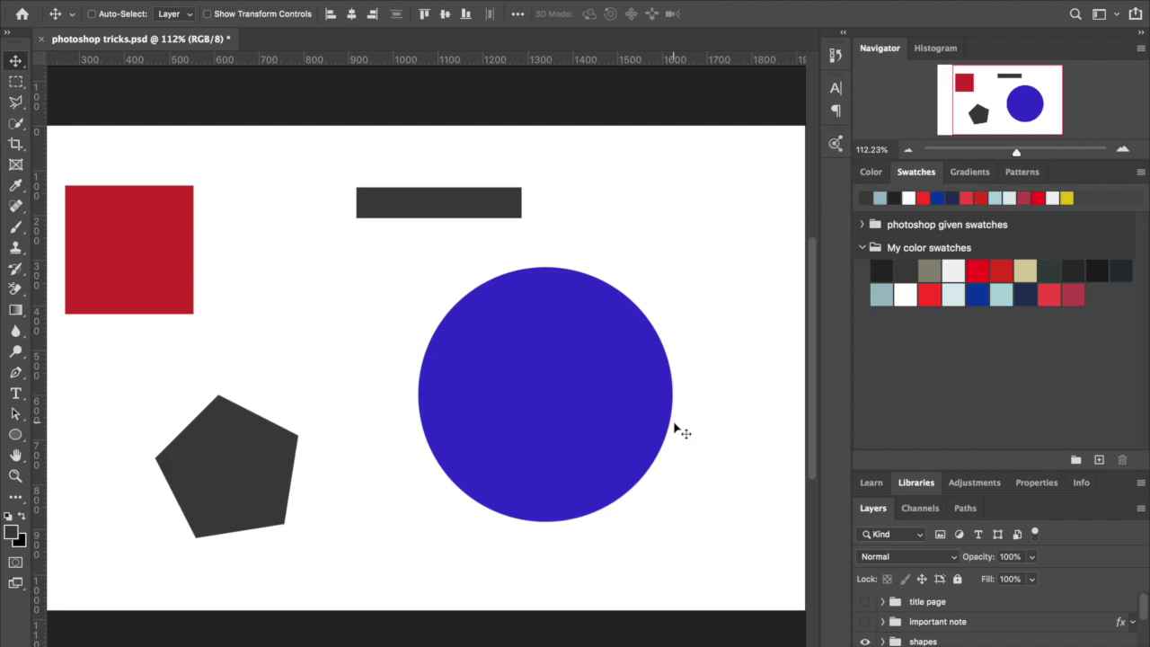
{"action": "key", "text": "super"}
{"action": "left_click", "coordinate": [499, 389], "text": "super"}
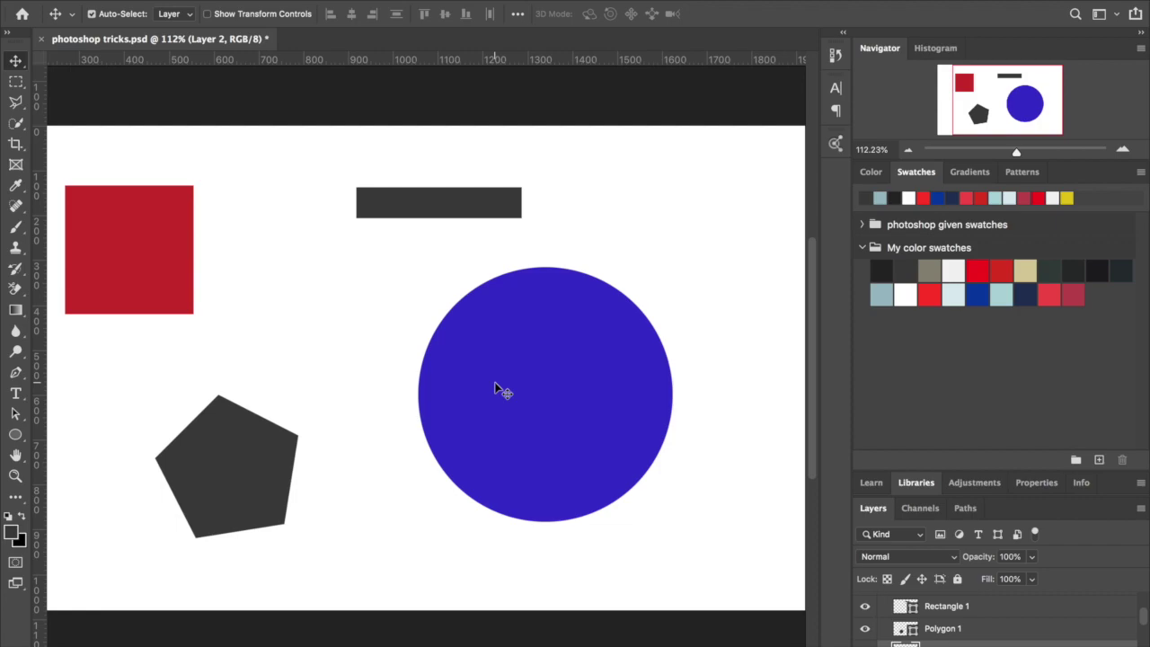
{"action": "left_click", "coordinate": [437, 193]}
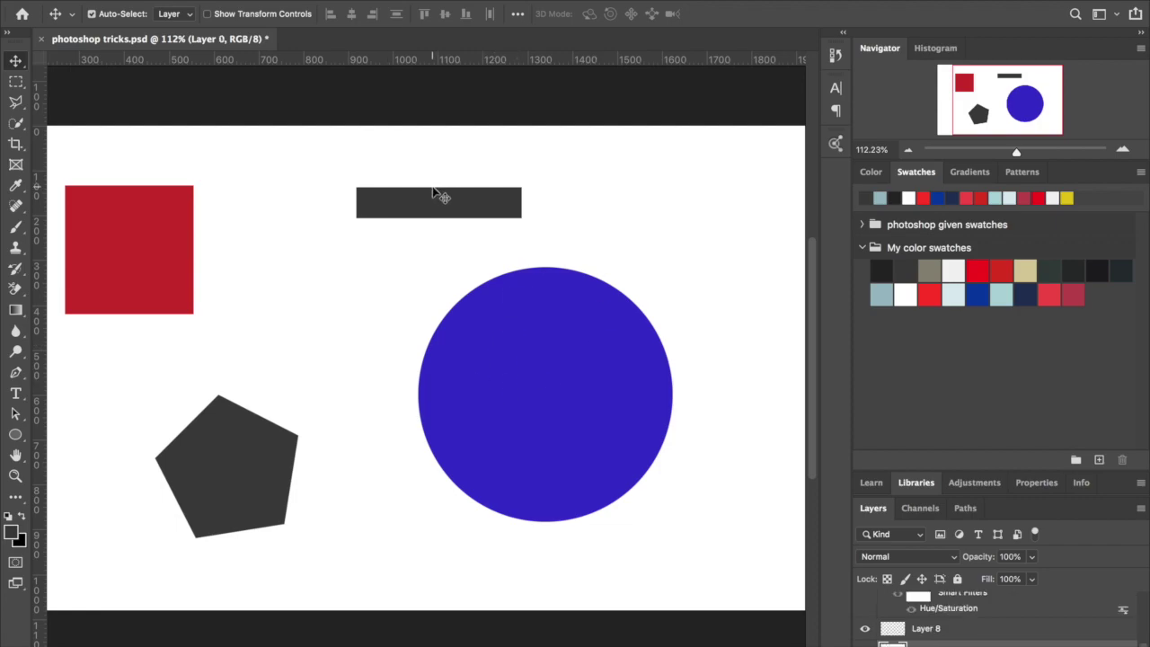
{"action": "left_click", "coordinate": [436, 211]}
{"action": "left_click", "coordinate": [112, 215]}
{"action": "left_click", "coordinate": [232, 470]}
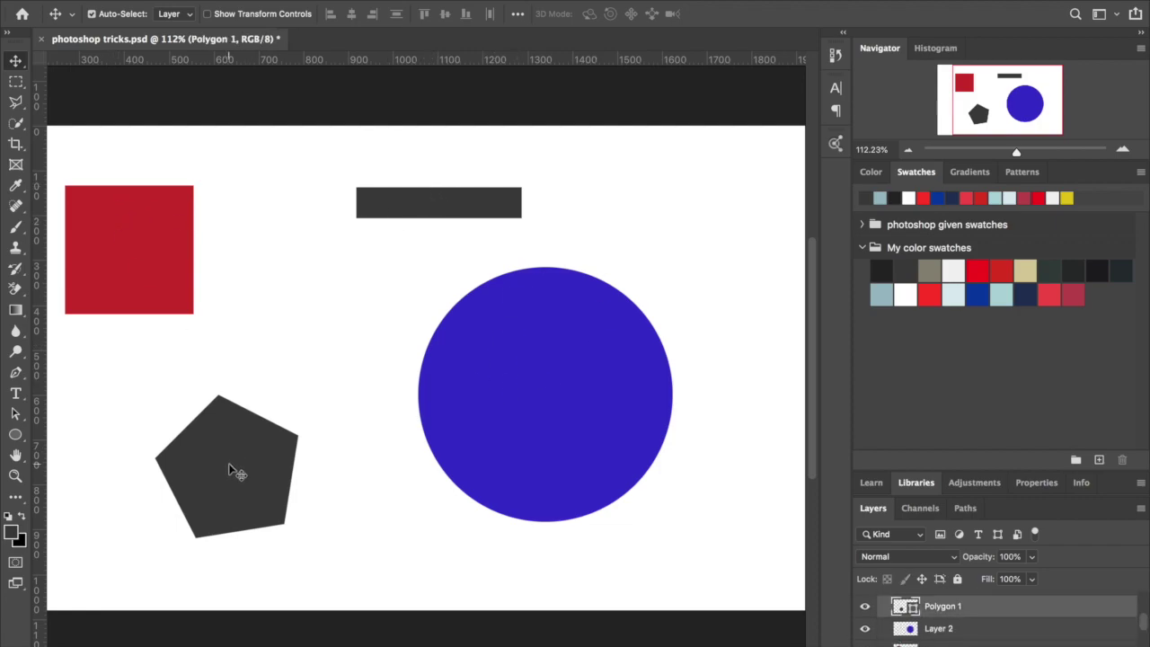
{"action": "left_click", "coordinate": [553, 399]}
{"action": "left_click", "coordinate": [464, 217]}
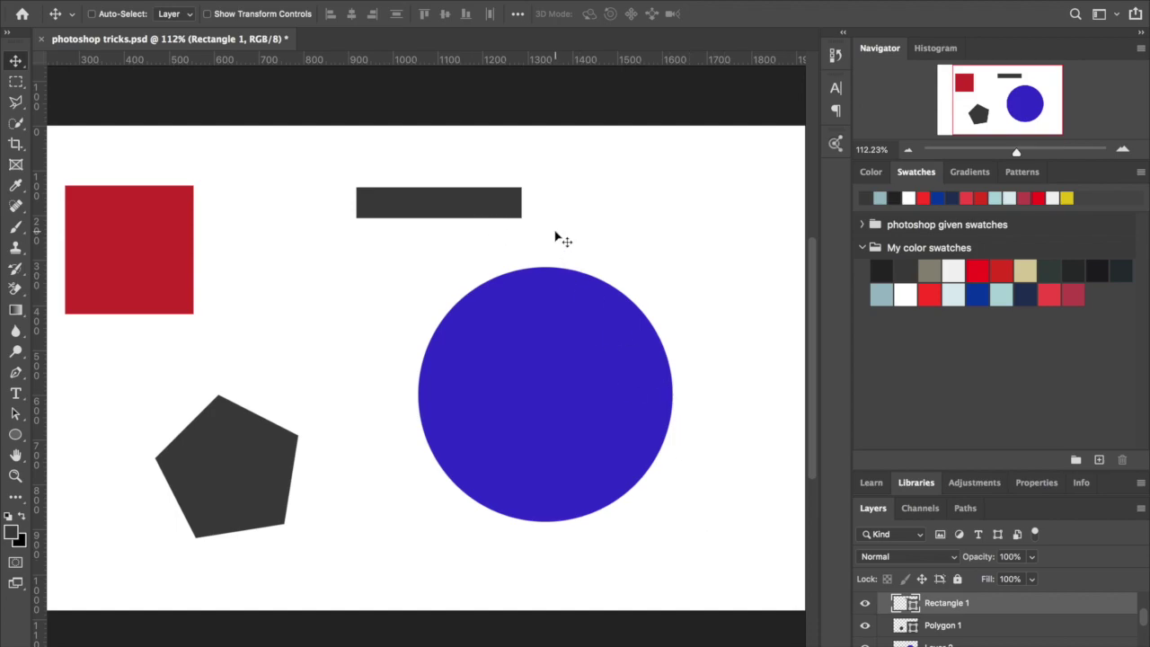
Step: Duplicate the dark gray rectangle twice straight downward, spacing the copies evenly below the original
{"action": "mouse_move", "coordinate": [973, 18]}
{"action": "left_click_drag", "start_coordinate": [479, 210], "coordinate": [482, 303]}
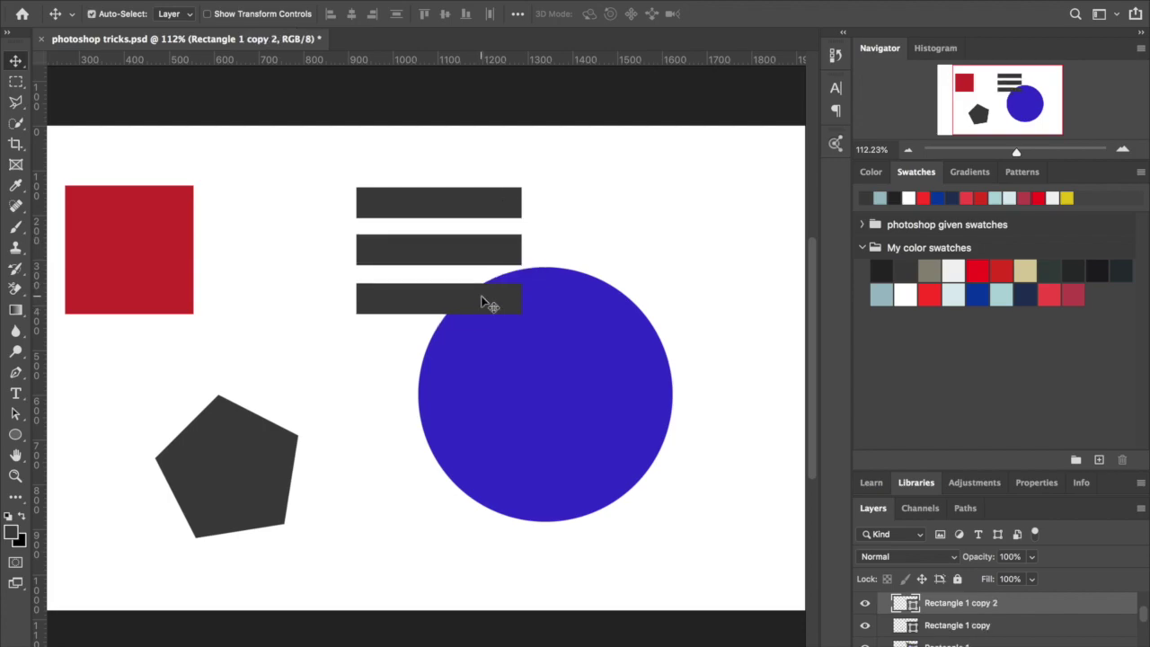
{"action": "scroll", "coordinate": [347, 153], "scroll_direction": "down", "scroll_amount": 3}
{"action": "scroll", "coordinate": [347, 153], "scroll_direction": "up", "scroll_amount": 1}
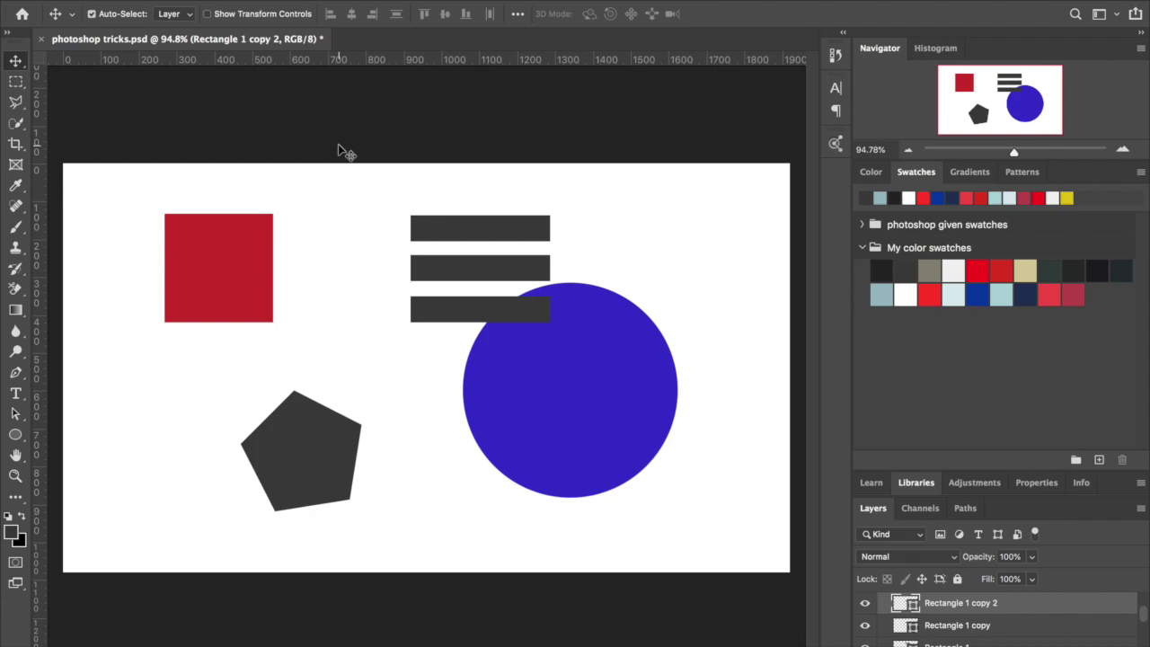
Step: Show the guides and duplicate the lowest bar once more below the stack at the same spacing
{"action": "key", "text": "ctrl+semicolon"}
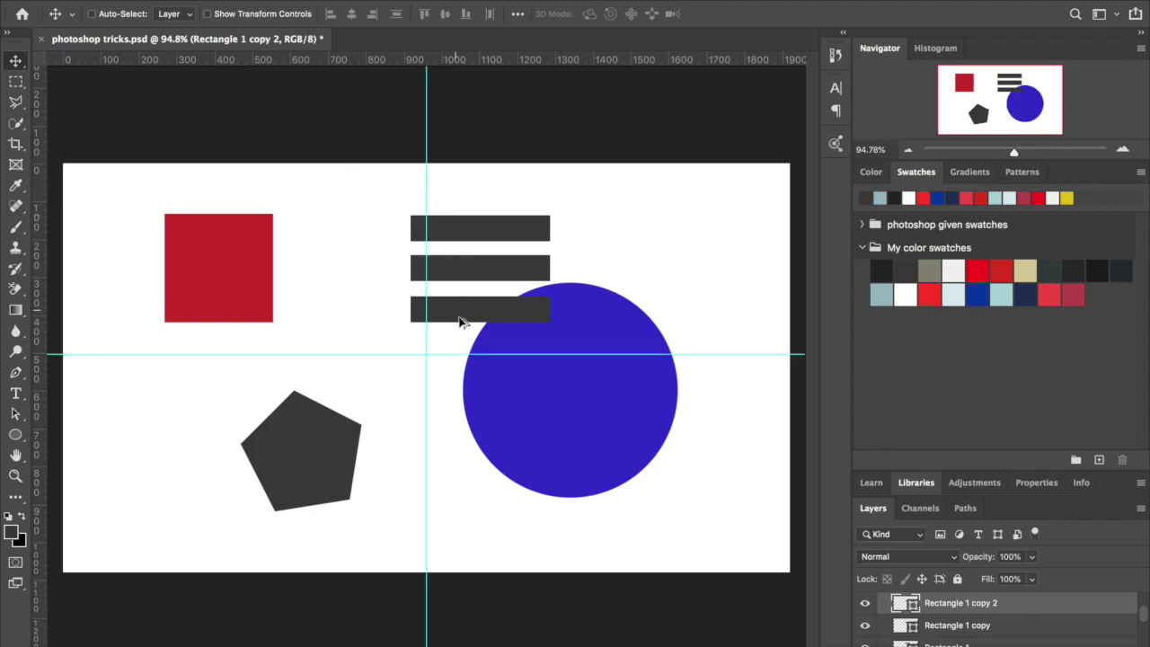
{"action": "left_click_drag", "start_coordinate": [459, 312], "coordinate": [479, 362]}
{"action": "scroll", "coordinate": [460, 315], "scroll_direction": "up", "scroll_amount": 3}
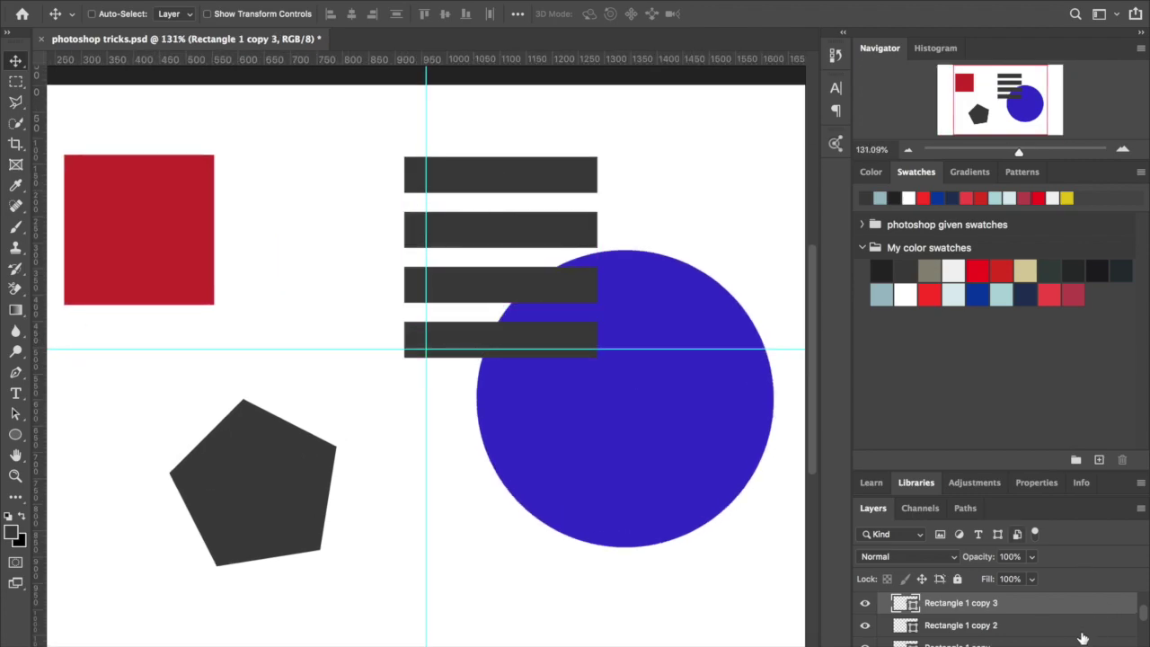
Step: Create a series of duplicates of the lowest bar, nudging each copy slightly downward
{"action": "left_click_drag", "start_coordinate": [980, 609], "coordinate": [981, 607]}
{"action": "key", "text": "alt+Down"}
{"action": "key", "text": "alt+Down"}
{"action": "key", "text": "alt+Down"}
{"action": "key", "text": "alt+Down"}
{"action": "key", "text": "alt+Down"}
{"action": "key", "text": "alt+Down"}
{"action": "key", "text": "alt+Down"}
{"action": "key", "text": "alt+Down"}
{"action": "key", "text": "alt+Down"}
{"action": "key", "text": "alt+Down"}
{"action": "key", "text": "alt+Down"}
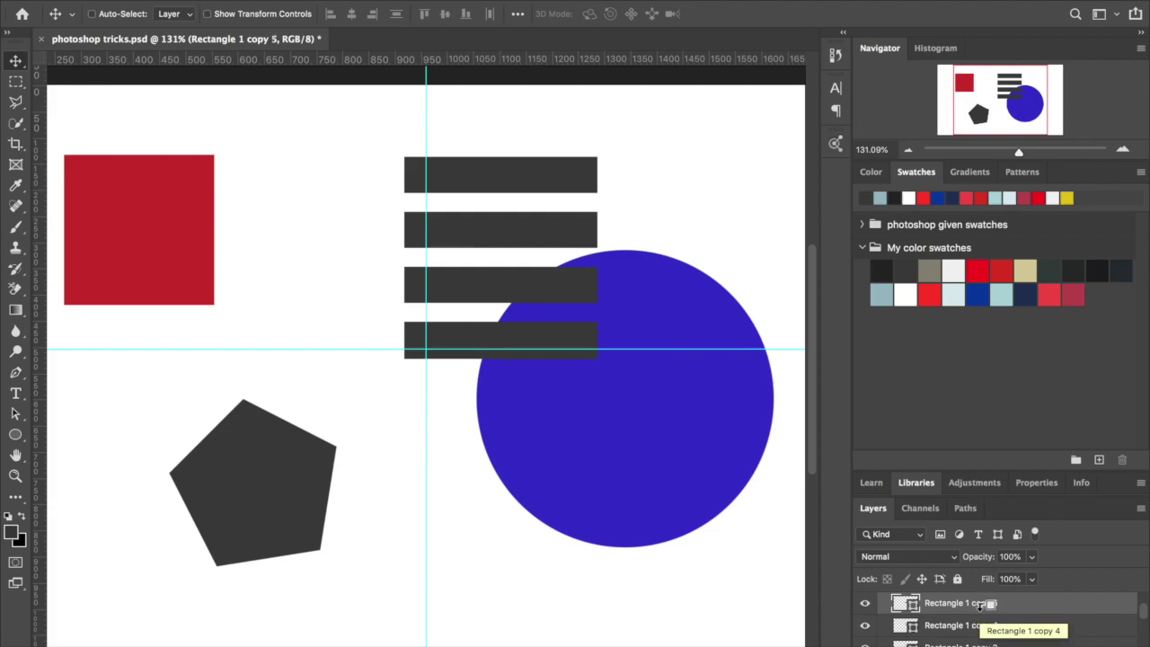
Step: Create another series of duplicates of the lowest bar, nudging each copy slightly to the right
{"action": "key", "text": "alt+Right"}
{"action": "key", "text": "alt+Right"}
{"action": "key", "text": "alt+Right"}
{"action": "key", "text": "alt+Right"}
{"action": "key", "text": "alt+Right"}
{"action": "key", "text": "alt+Right"}
{"action": "key", "text": "alt+Right"}
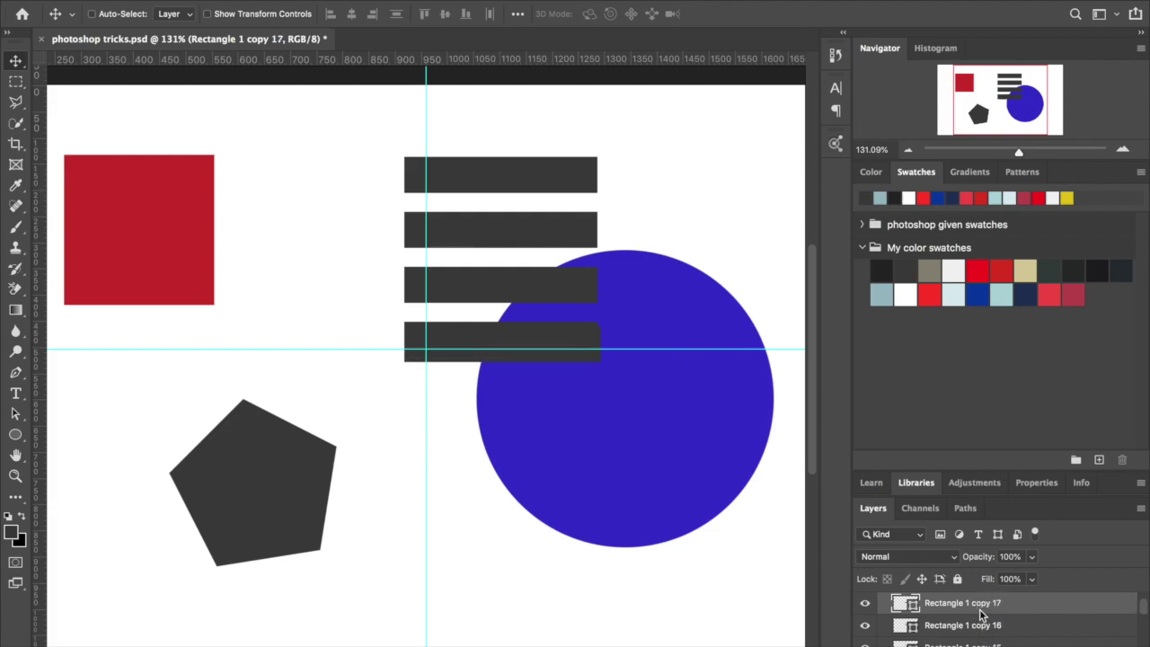
{"action": "key", "text": "alt+Right"}
{"action": "key", "text": "alt+Right"}
{"action": "key", "text": "alt+Right"}
{"action": "key", "text": "alt+Right"}
{"action": "key", "text": "alt+Right"}
{"action": "key", "text": "alt+Right"}
{"action": "key", "text": "alt+Right"}
{"action": "key", "text": "alt+Right"}
{"action": "key", "text": "alt+Right"}
{"action": "key", "text": "alt+Right"}
{"action": "key", "text": "alt+Right"}
{"action": "key", "text": "ctrl+0"}
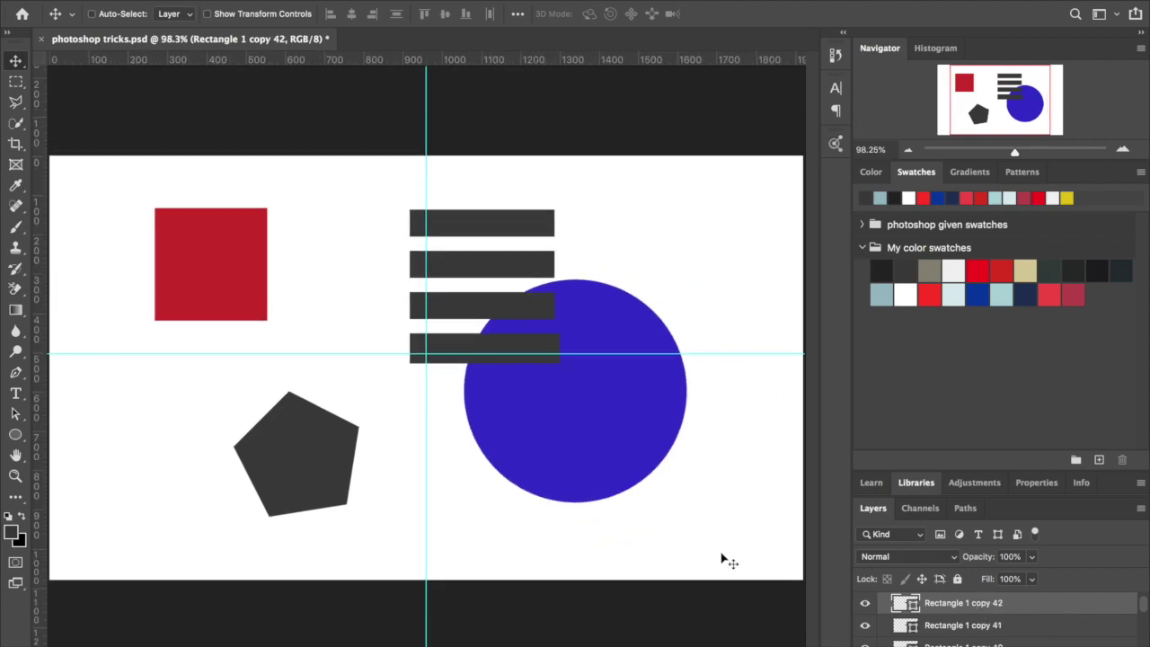
Step: Collapse and hide the shapes group, and add a new empty layer above it with the guides hidden
{"action": "scroll", "coordinate": [980, 629], "scroll_direction": "up", "scroll_amount": 10}
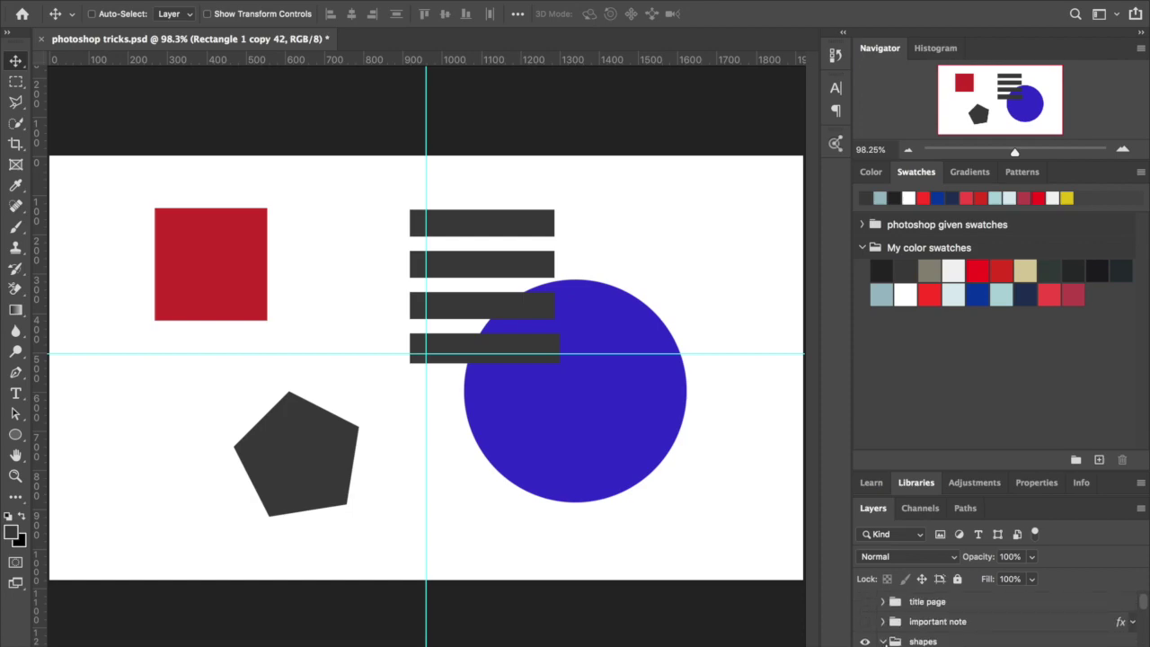
{"action": "left_click", "coordinate": [899, 641]}
{"action": "left_click", "coordinate": [866, 642]}
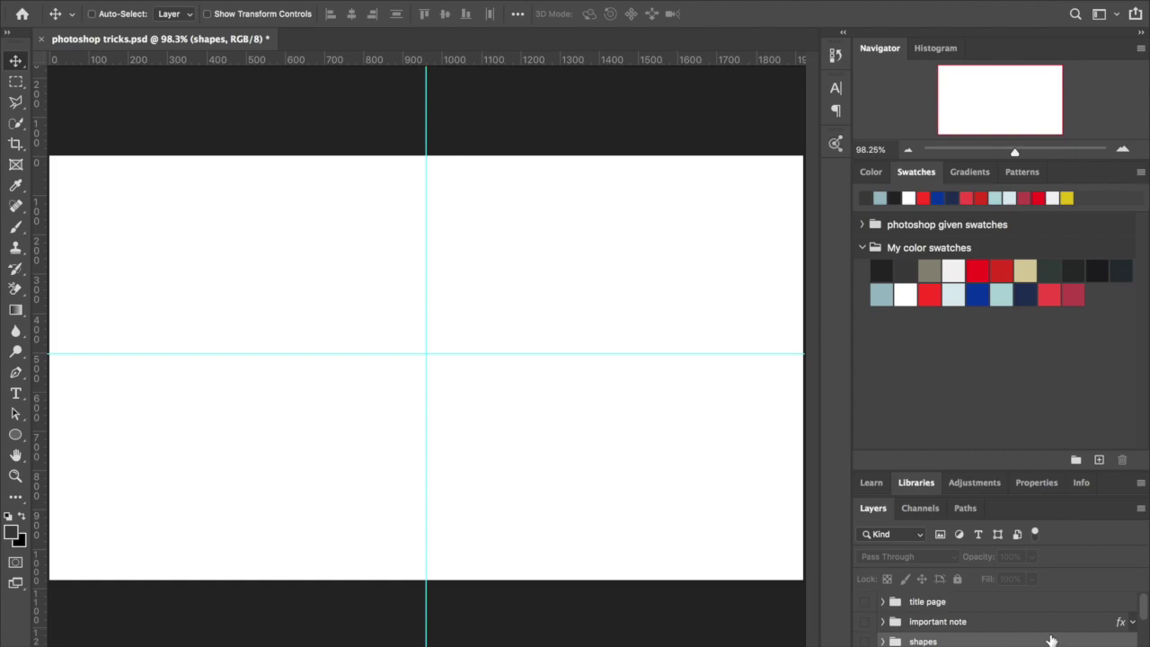
{"action": "scroll", "coordinate": [1039, 629], "scroll_direction": "down", "scroll_amount": 1}
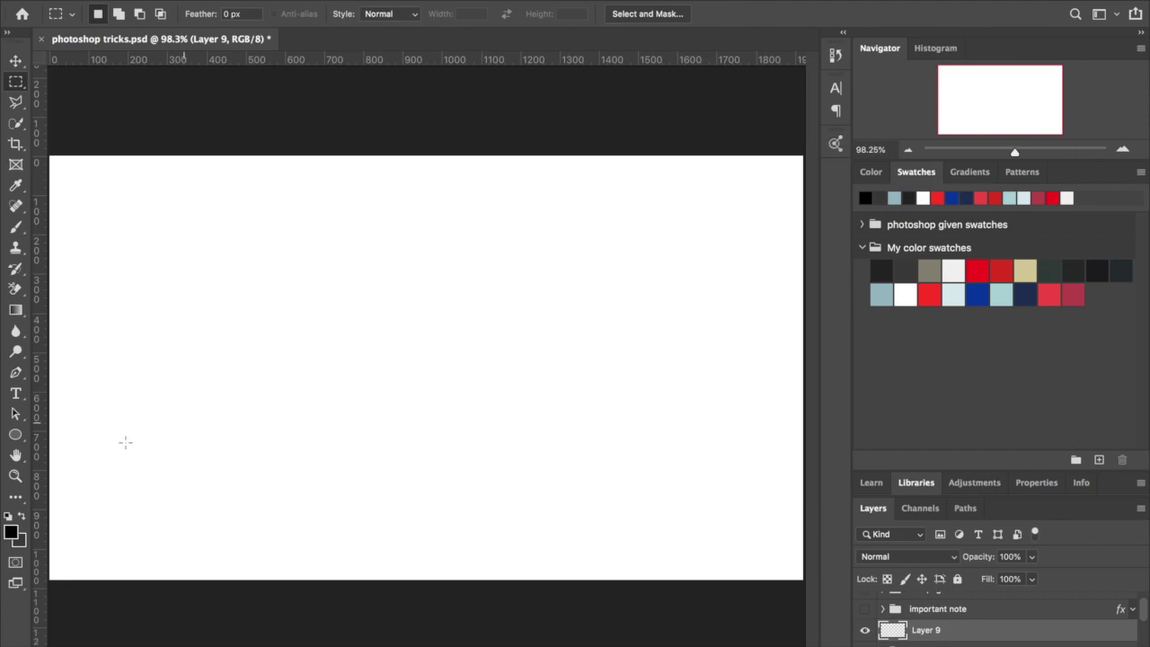
Step: Draw a black rectangle about 731 by 447 px near the canvas center, using the Rectangle tool in Shape mode instead of Path
{"action": "left_click", "coordinate": [15, 436]}
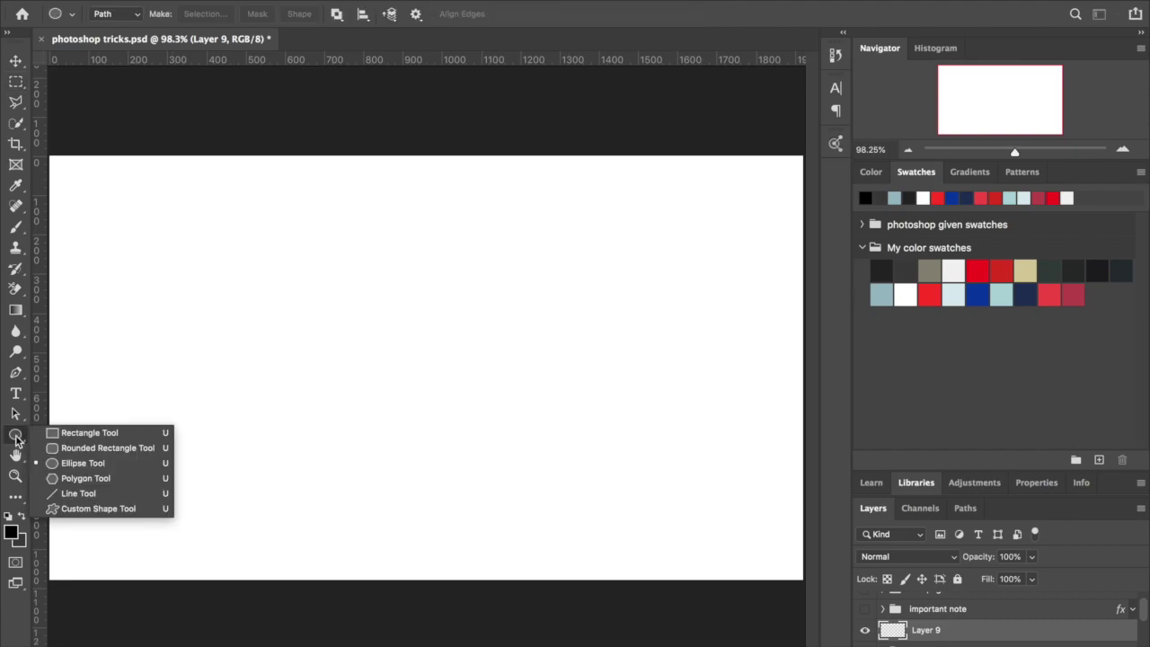
{"action": "left_click", "coordinate": [77, 433]}
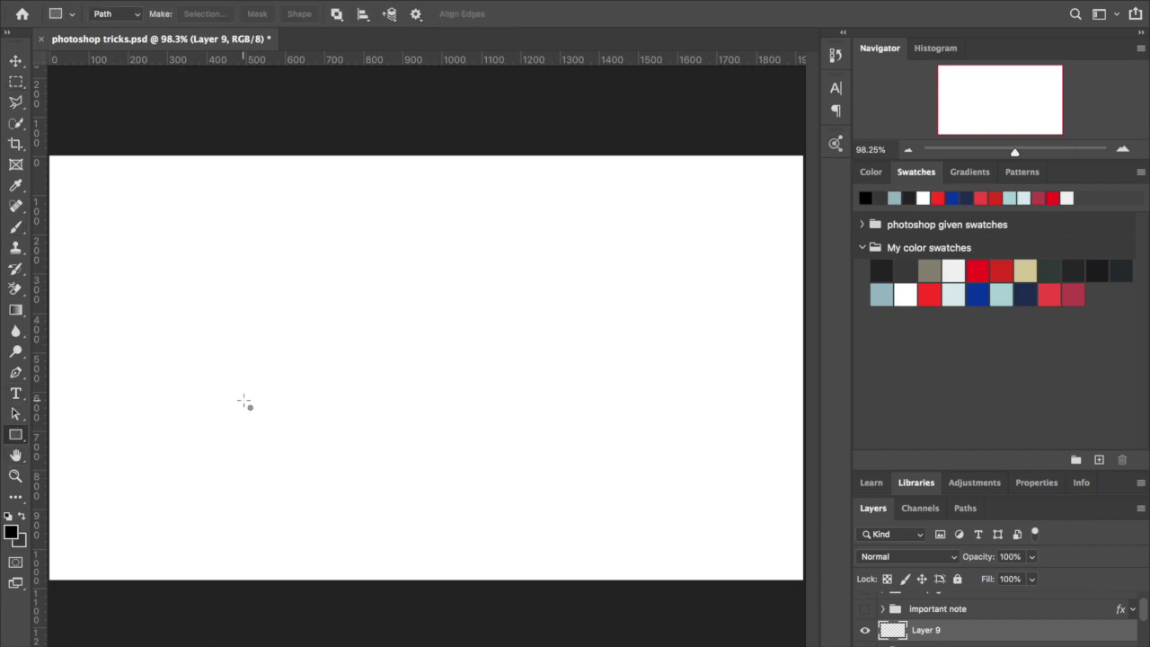
{"action": "left_click_drag", "start_coordinate": [187, 292], "coordinate": [428, 386]}
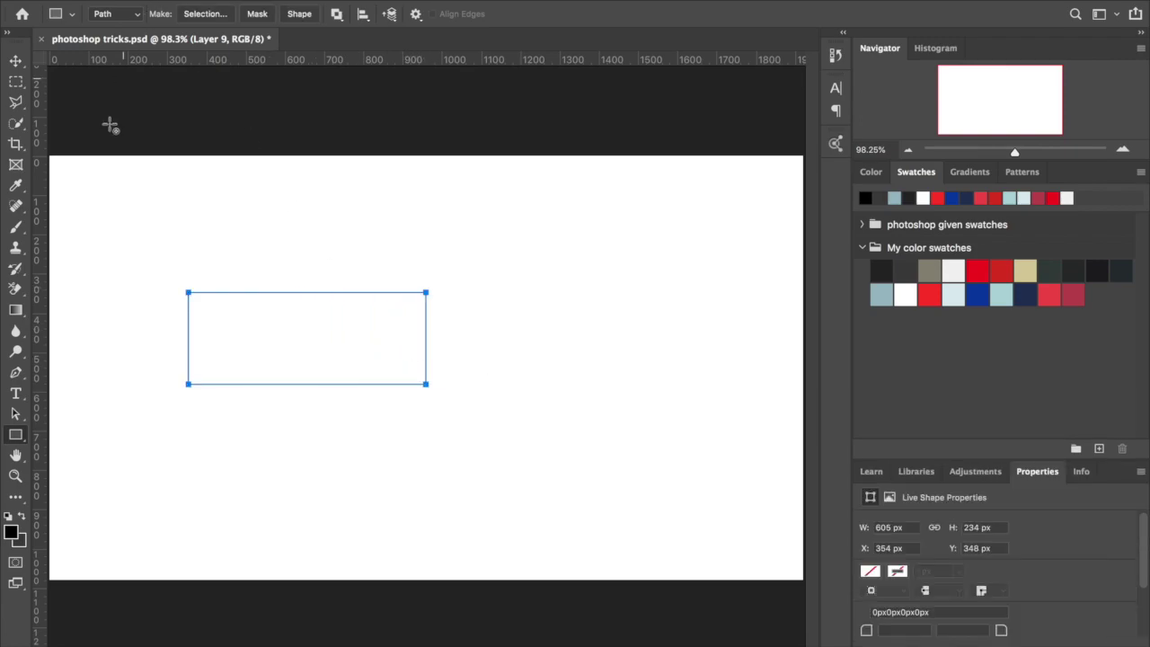
{"action": "left_click", "coordinate": [136, 4]}
{"action": "left_click", "coordinate": [114, 5]}
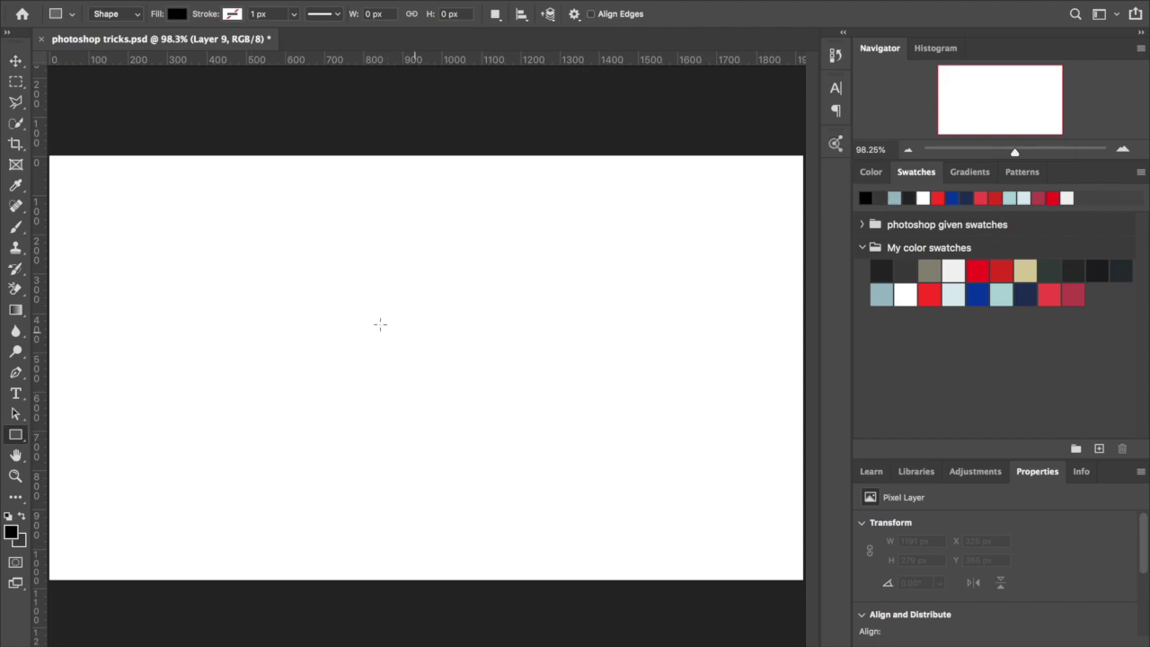
{"action": "left_click_drag", "start_coordinate": [302, 257], "coordinate": [589, 434]}
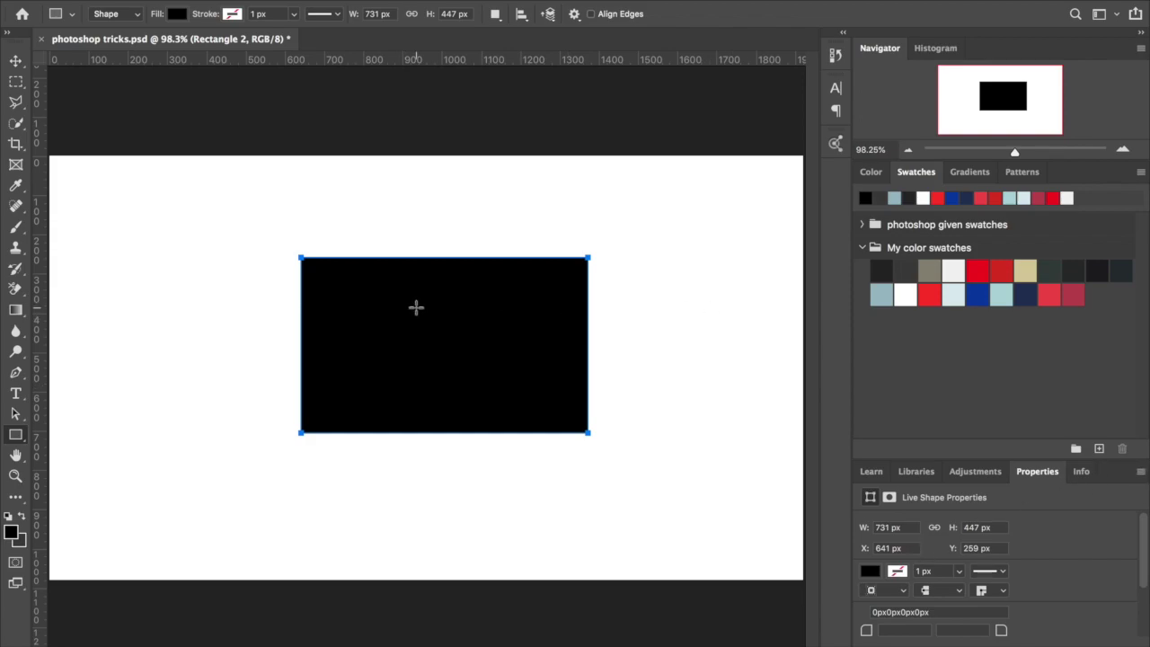
{"action": "left_click", "coordinate": [23, 65]}
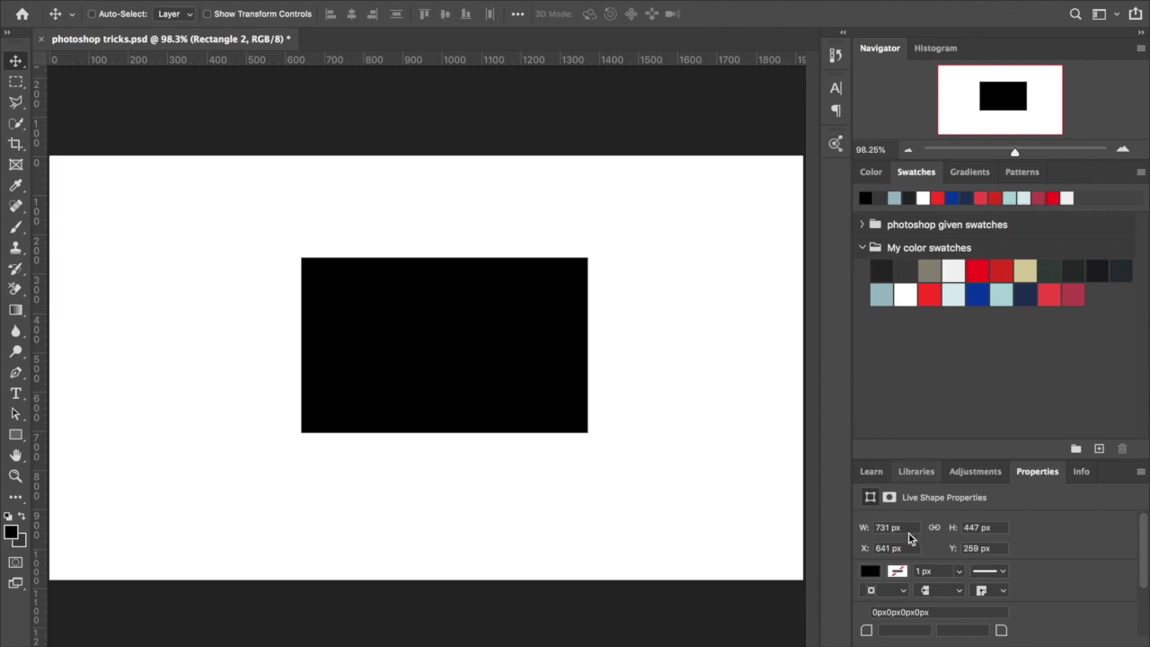
Step: Unlink the corner radii and round only the black rectangle's upper-left corner to 99 px
{"action": "scroll", "coordinate": [895, 604], "scroll_direction": "down", "scroll_amount": 3}
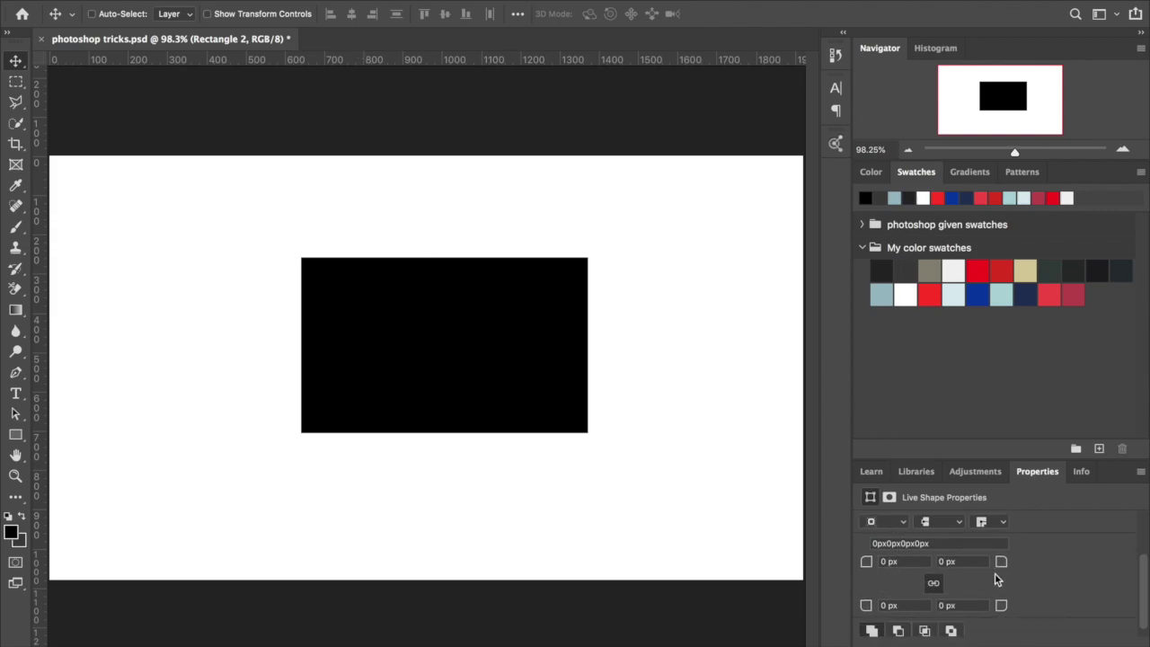
{"action": "left_click", "coordinate": [866, 562]}
{"action": "left_click_drag", "start_coordinate": [866, 563], "coordinate": [943, 568]}
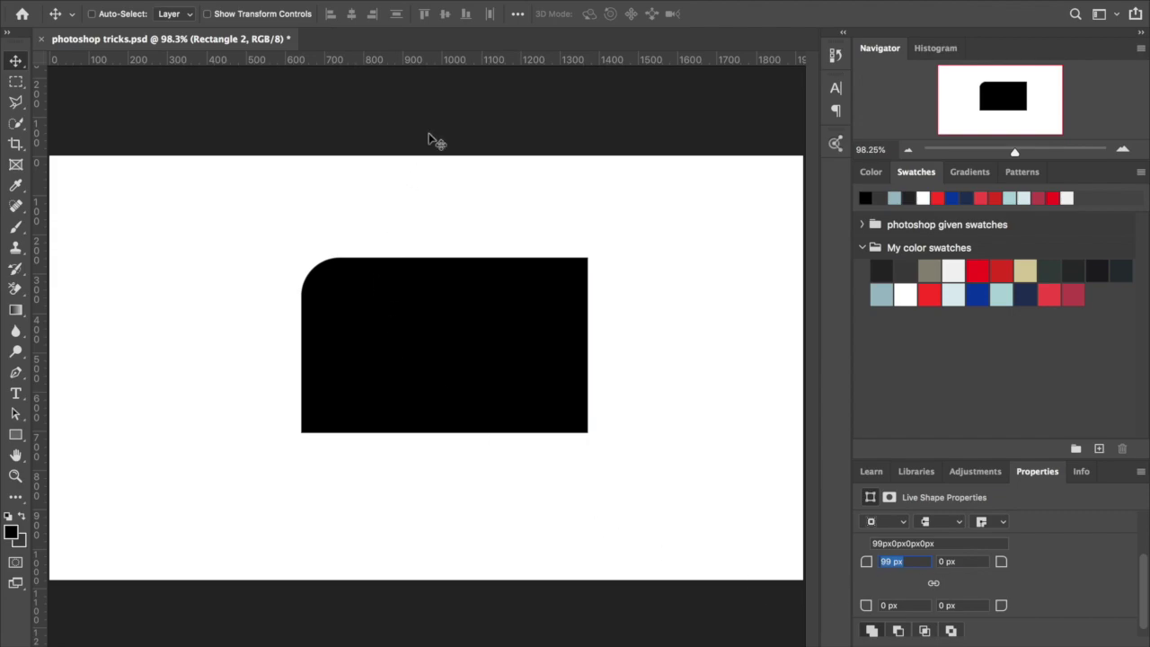
Step: Link the corner radii again and round all four corners of the black rectangle to 223.5 px
{"action": "left_click_drag", "start_coordinate": [870, 570], "coordinate": [1001, 568]}
{"action": "left_click_drag", "start_coordinate": [866, 561], "coordinate": [862, 563]}
{"action": "left_click_drag", "start_coordinate": [1000, 565], "coordinate": [1111, 560]}
{"action": "left_click_drag", "start_coordinate": [1005, 562], "coordinate": [1091, 557]}
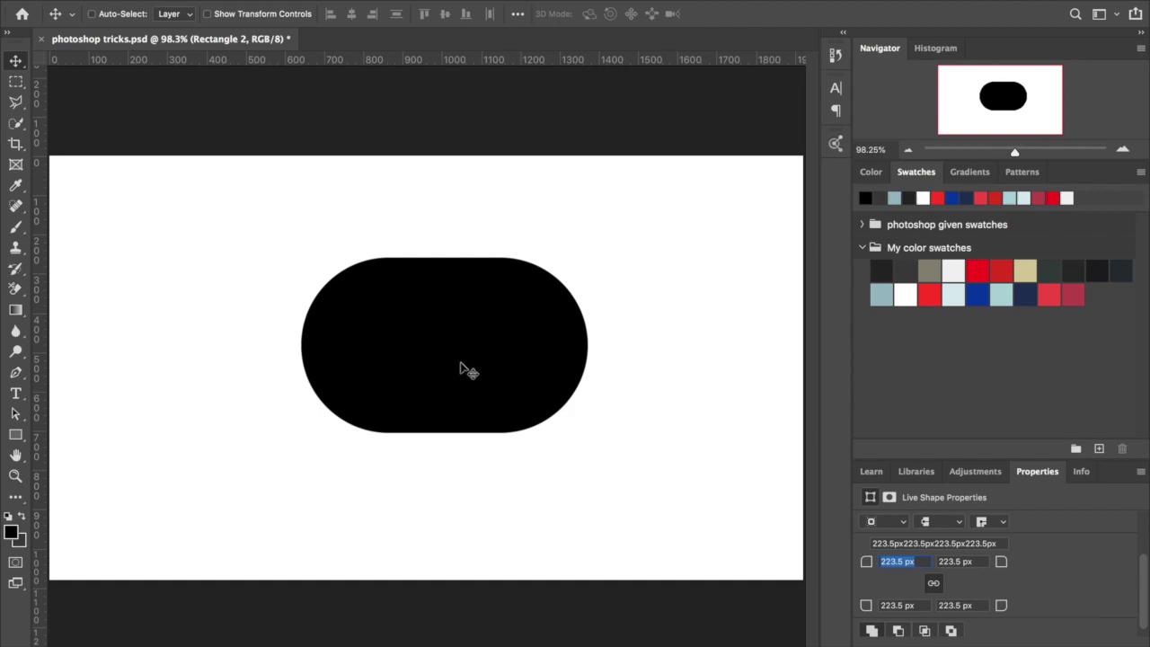
Step: Squash the rounded rectangle vertically with Free Transform, raising its lower edge to form a thin pill-shaped bar
{"action": "key", "text": "ctrl+t"}
{"action": "left_click_drag", "start_coordinate": [447, 433], "coordinate": [465, 282]}
{"action": "key", "text": "Return"}
{"action": "key", "text": "ctrl+plus"}
{"action": "key", "text": "ctrl+minus"}
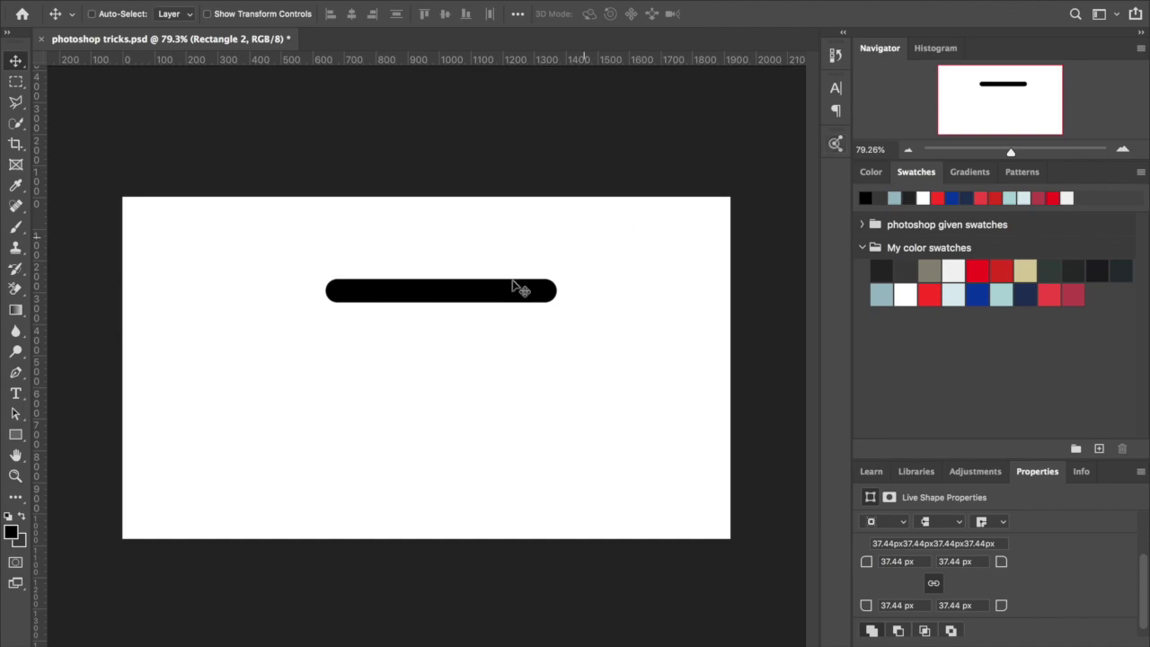
Step: Bring back the layer list, hide the Rectangle 2 layer and show the title page group
{"action": "key", "text": "F7"}
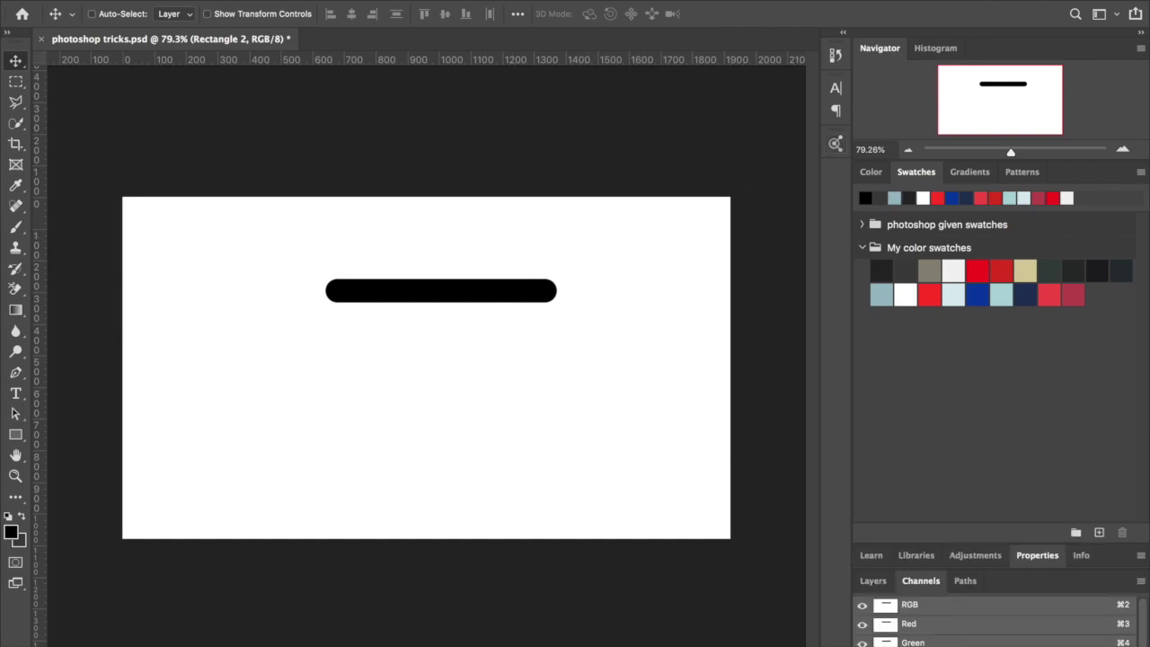
{"action": "left_click", "coordinate": [926, 556]}
{"action": "left_click", "coordinate": [872, 580]}
{"action": "left_click", "coordinate": [865, 642]}
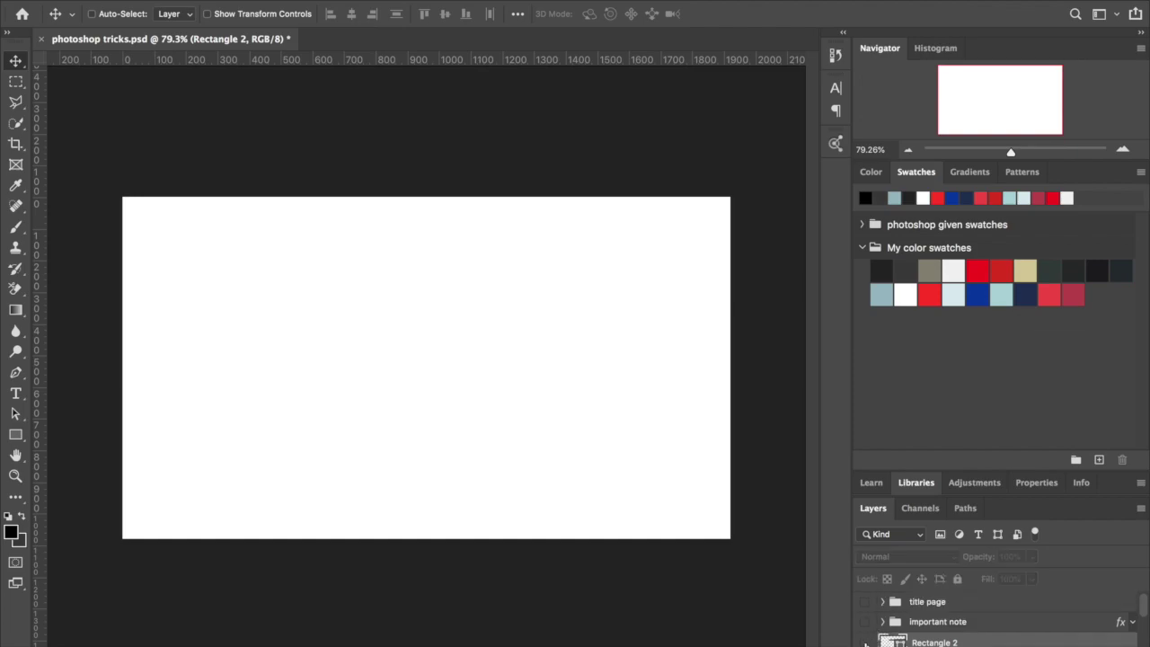
{"action": "left_click", "coordinate": [865, 604]}
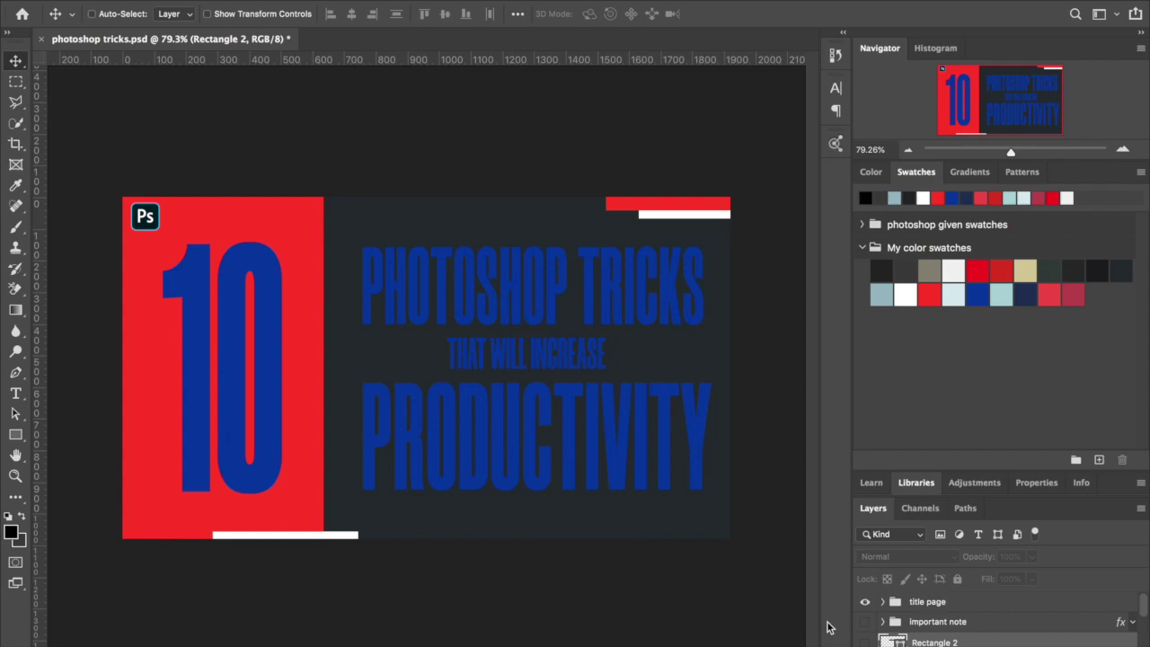
Step: Turn the Navigator panel off and back on
{"action": "scroll", "coordinate": [425, 120], "scroll_direction": "up", "scroll_amount": 2}
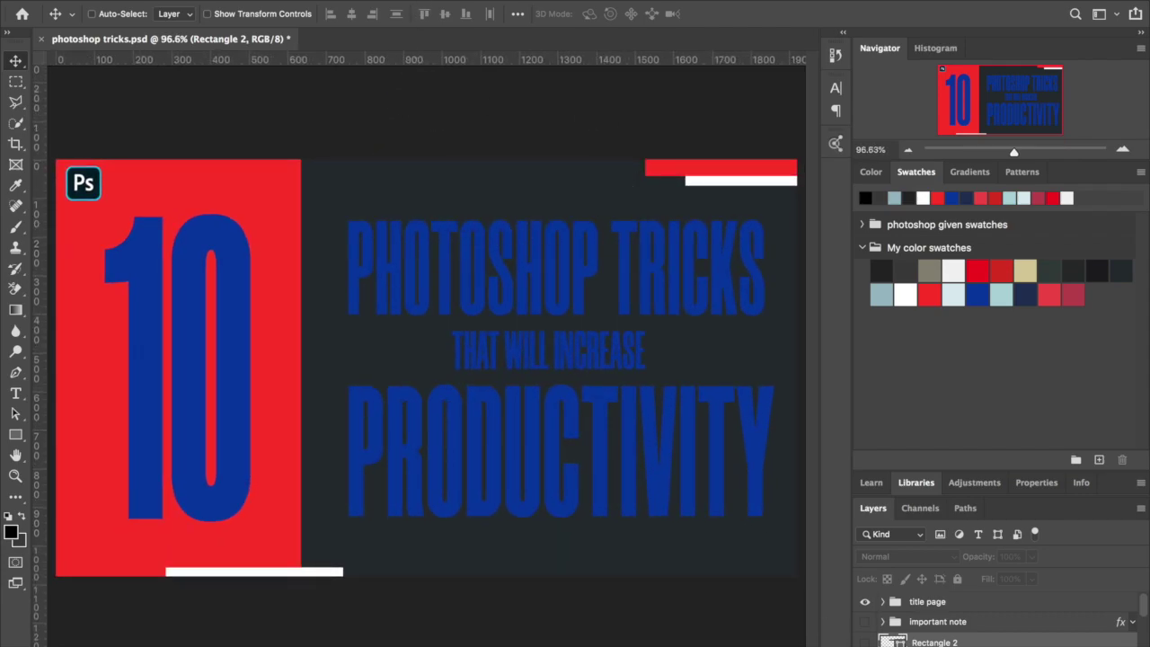
{"action": "left_click", "coordinate": [436, 0]}
{"action": "mouse_move", "coordinate": [490, 0]}
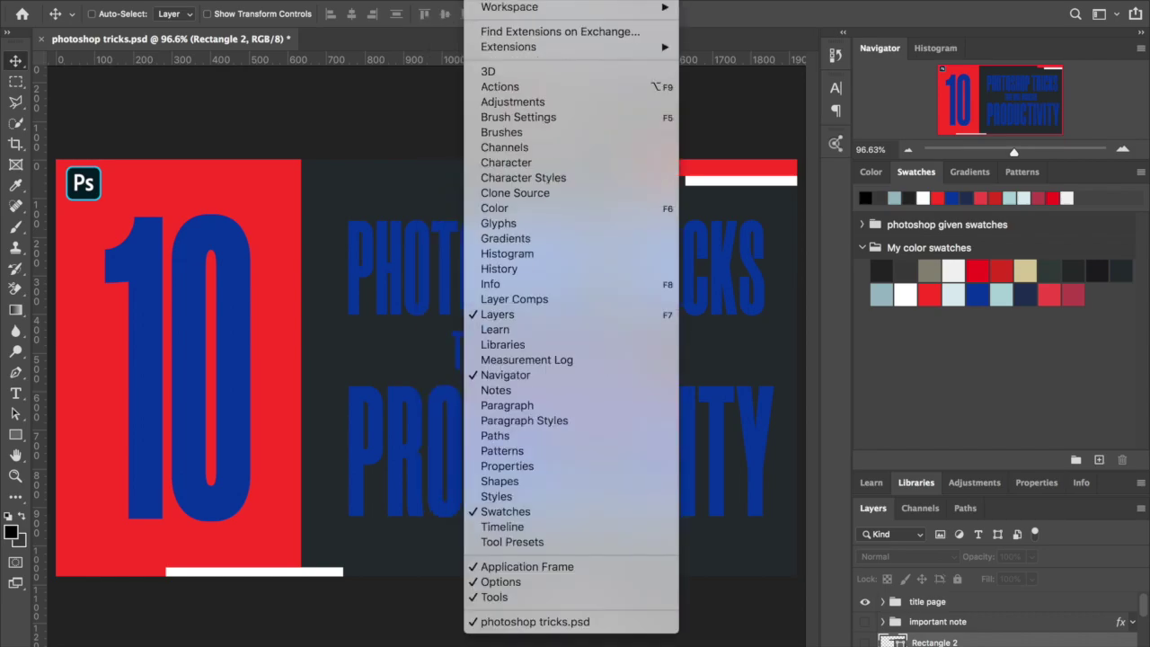
{"action": "left_click", "coordinate": [507, 375]}
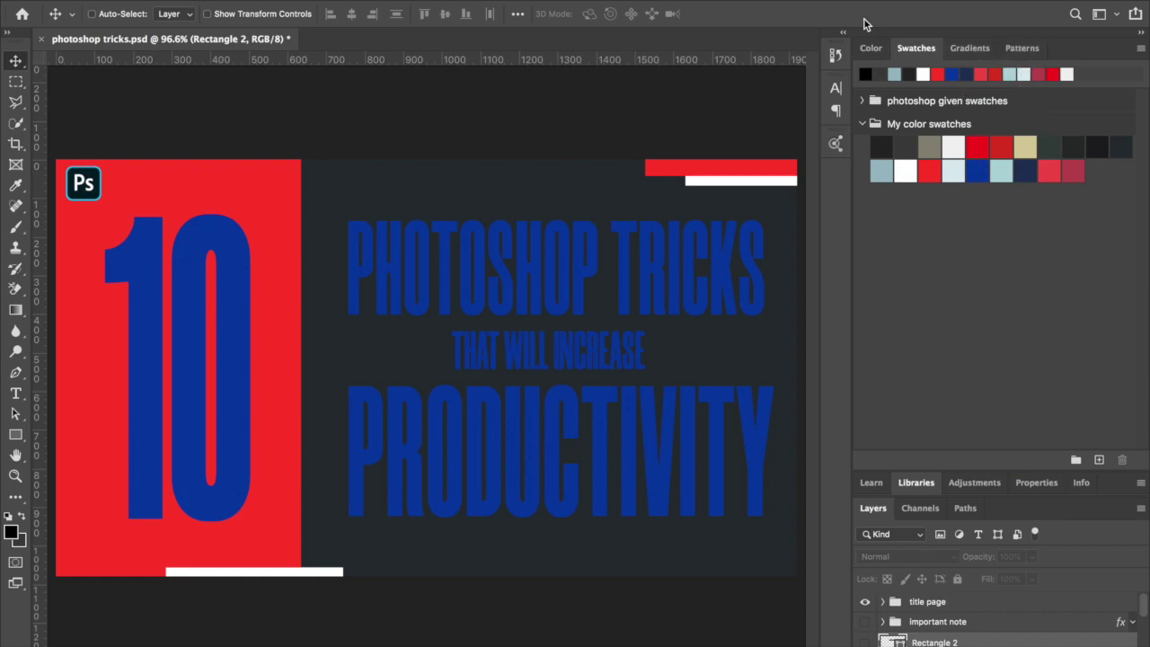
{"action": "left_click", "coordinate": [404, 0]}
{"action": "mouse_move", "coordinate": [489, 0]}
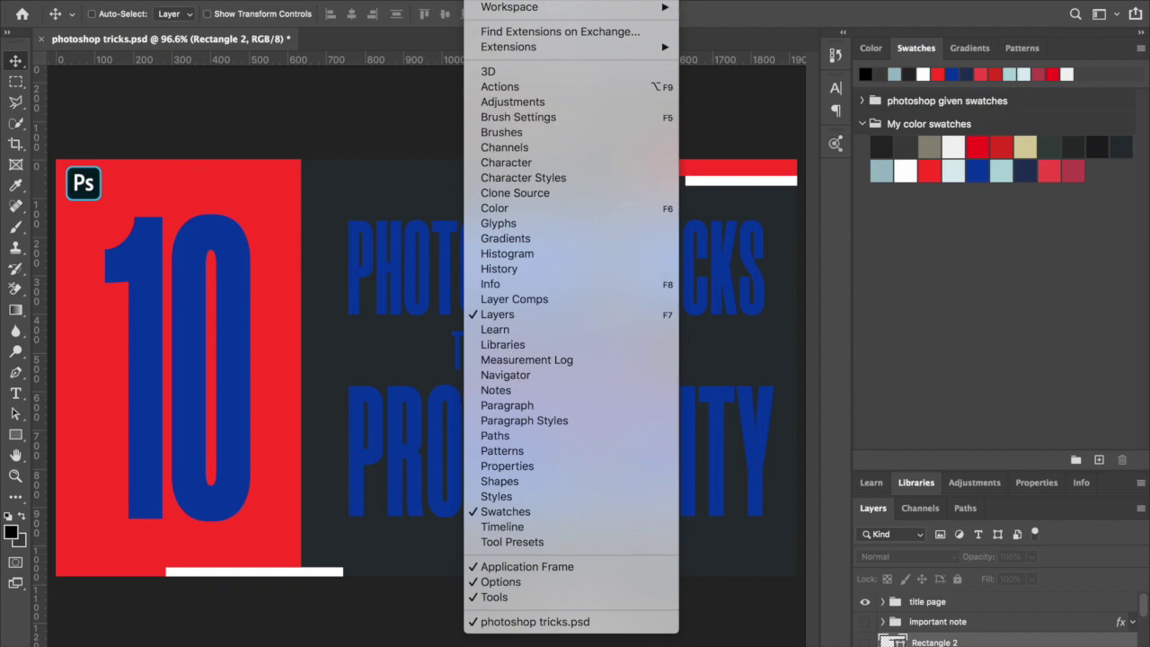
{"action": "left_click", "coordinate": [516, 375]}
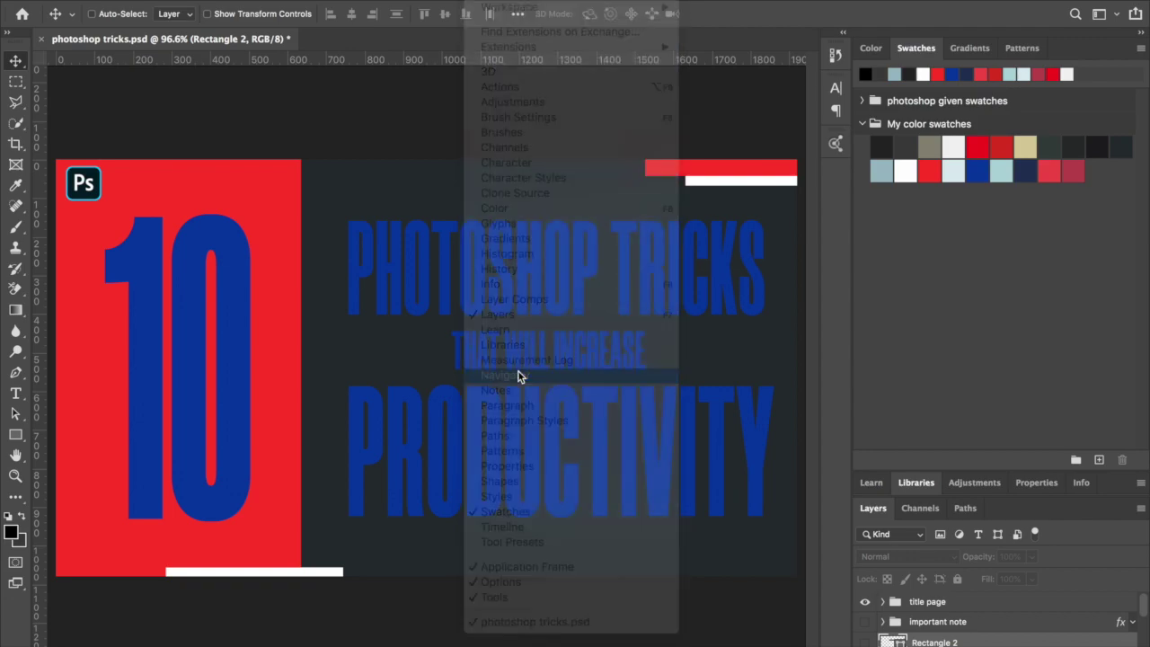
Step: Use the Navigator to zoom to about 300%, pan across the title text, and zoom out to about 74%
{"action": "left_click_drag", "start_coordinate": [1015, 148], "coordinate": [1034, 152]}
{"action": "mouse_move", "coordinate": [1011, 95]}
{"action": "left_mouse_down"}
{"action": "mouse_move", "coordinate": [1041, 95]}
{"action": "mouse_move", "coordinate": [1007, 89]}
{"action": "mouse_move", "coordinate": [950, 106]}
{"action": "mouse_move", "coordinate": [1008, 121]}
{"action": "mouse_move", "coordinate": [1007, 109]}
{"action": "left_mouse_up"}
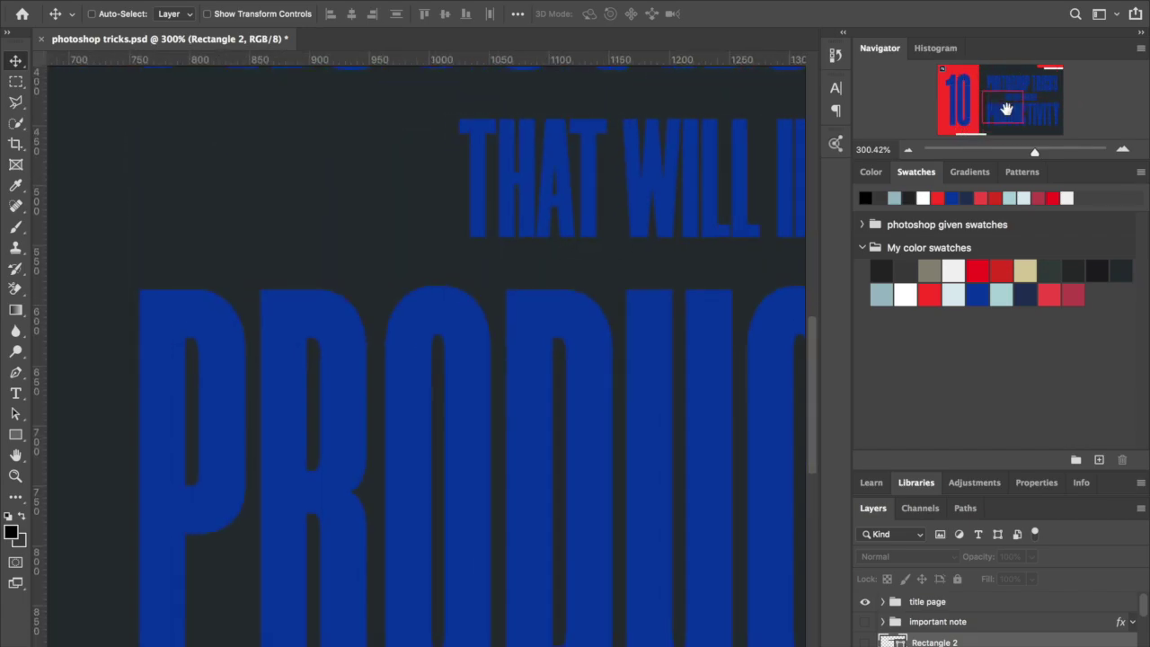
{"action": "mouse_move", "coordinate": [1027, 152]}
{"action": "left_mouse_down"}
{"action": "mouse_move", "coordinate": [1002, 153]}
{"action": "mouse_move", "coordinate": [1011, 156]}
{"action": "left_mouse_up"}
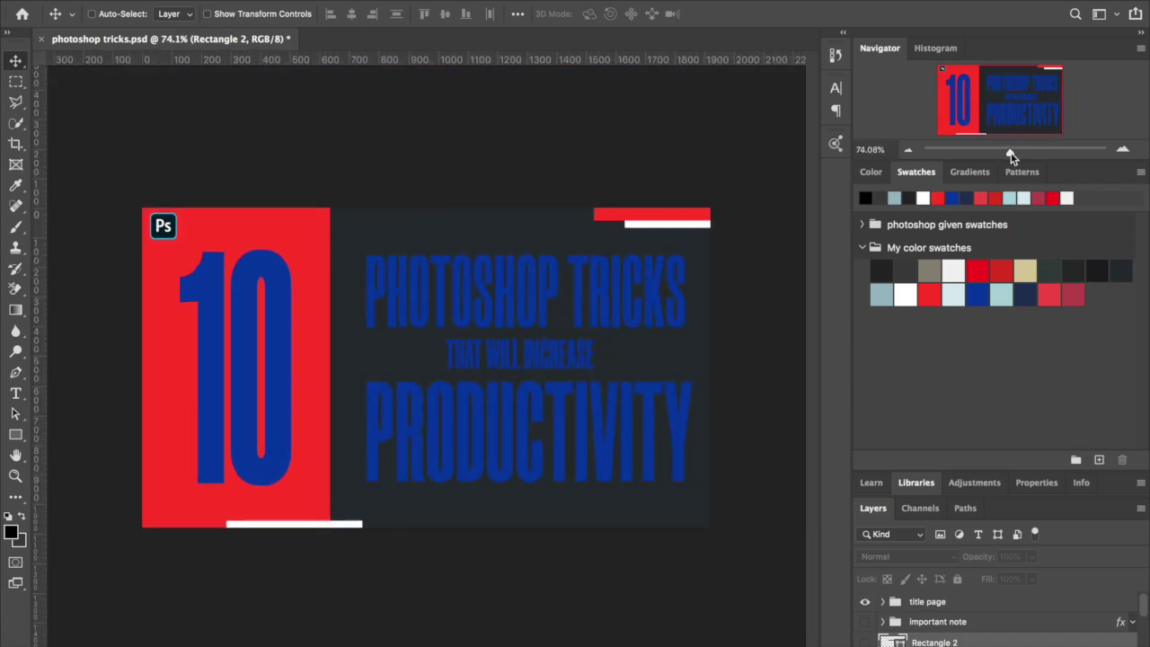